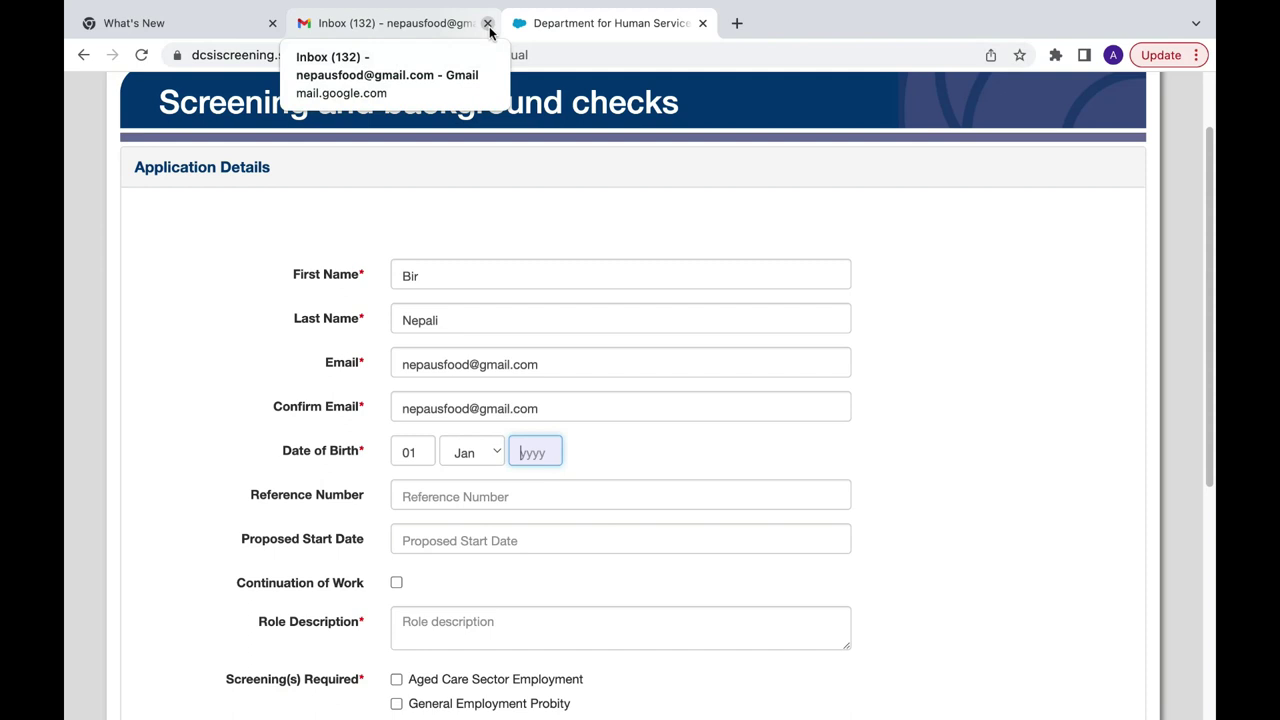
Step: Close the old screening form tab and search Google for 'apply wwcc sa'
{"action": "left_click", "coordinate": [702, 23]}
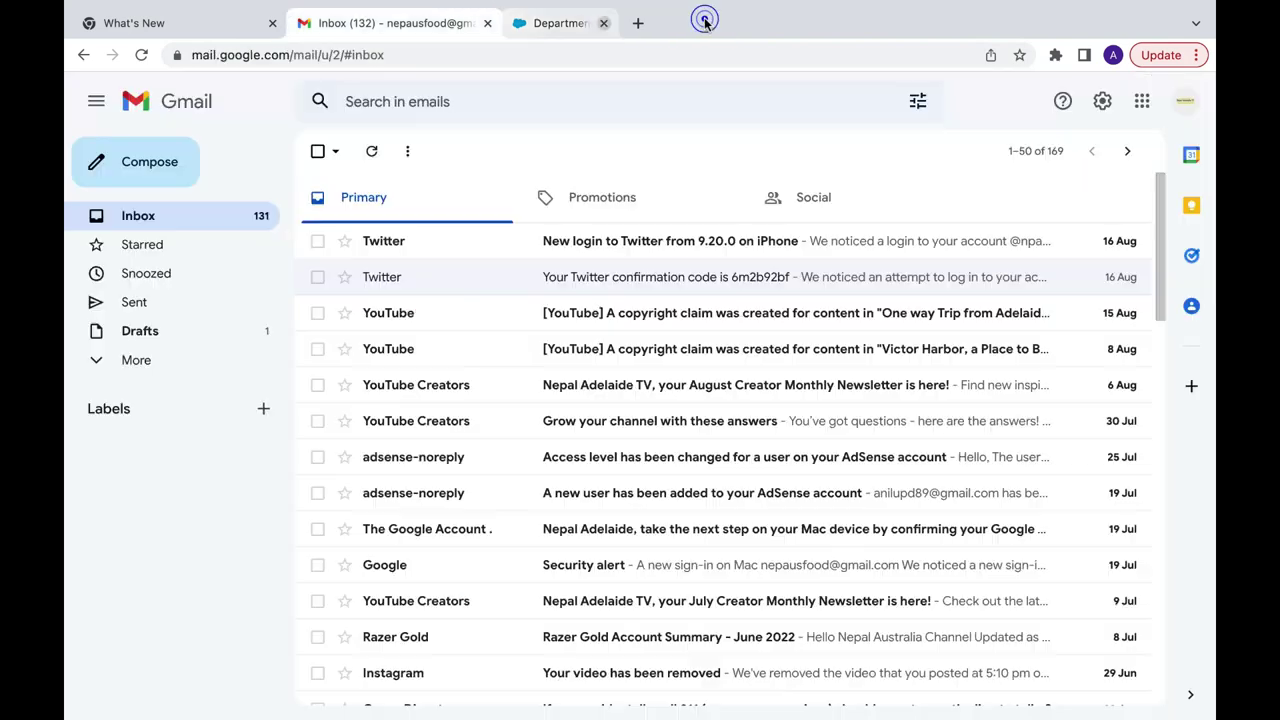
{"action": "left_click", "coordinate": [522, 23]}
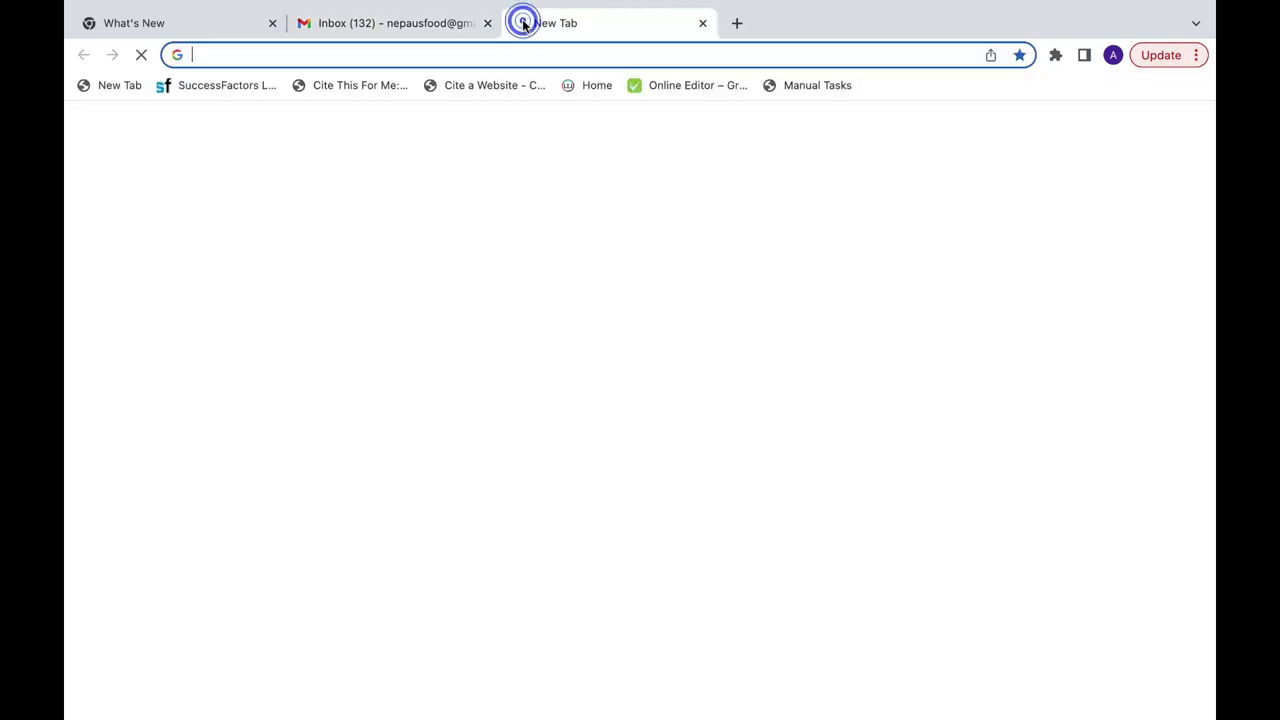
{"action": "left_click", "coordinate": [509, 51]}
{"action": "type", "text": "ap"}
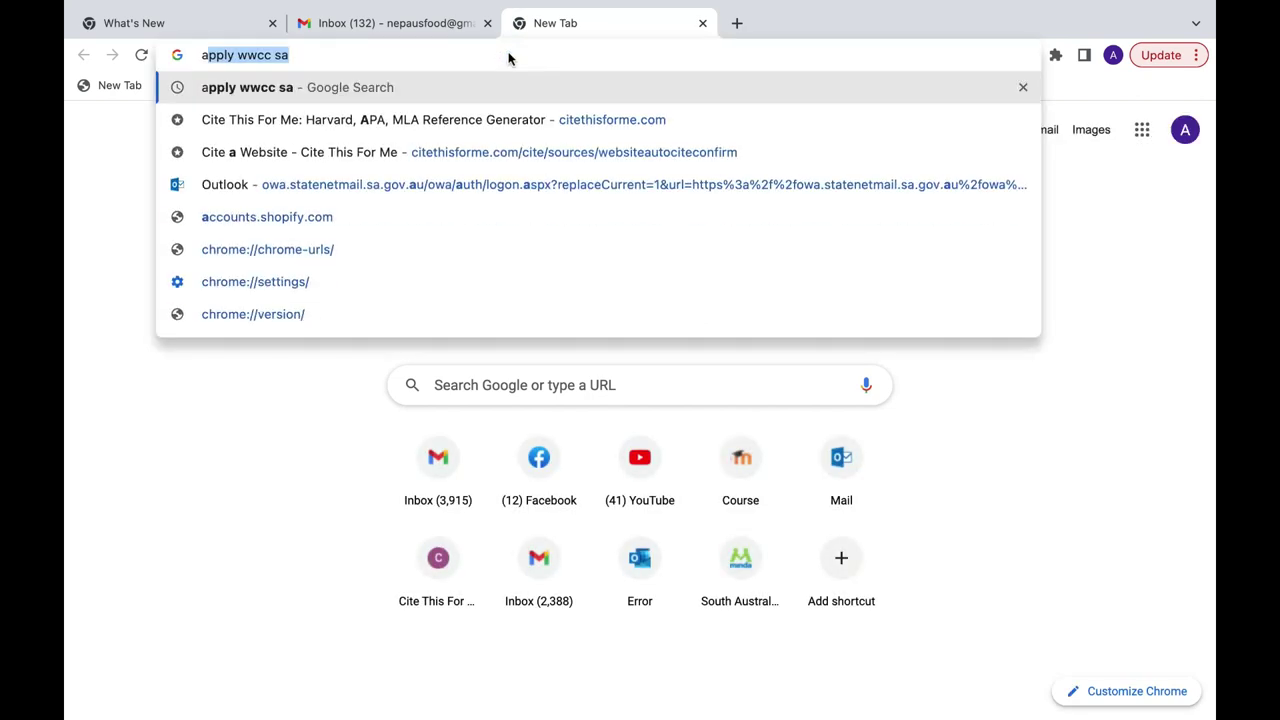
{"action": "type", "text": "p"}
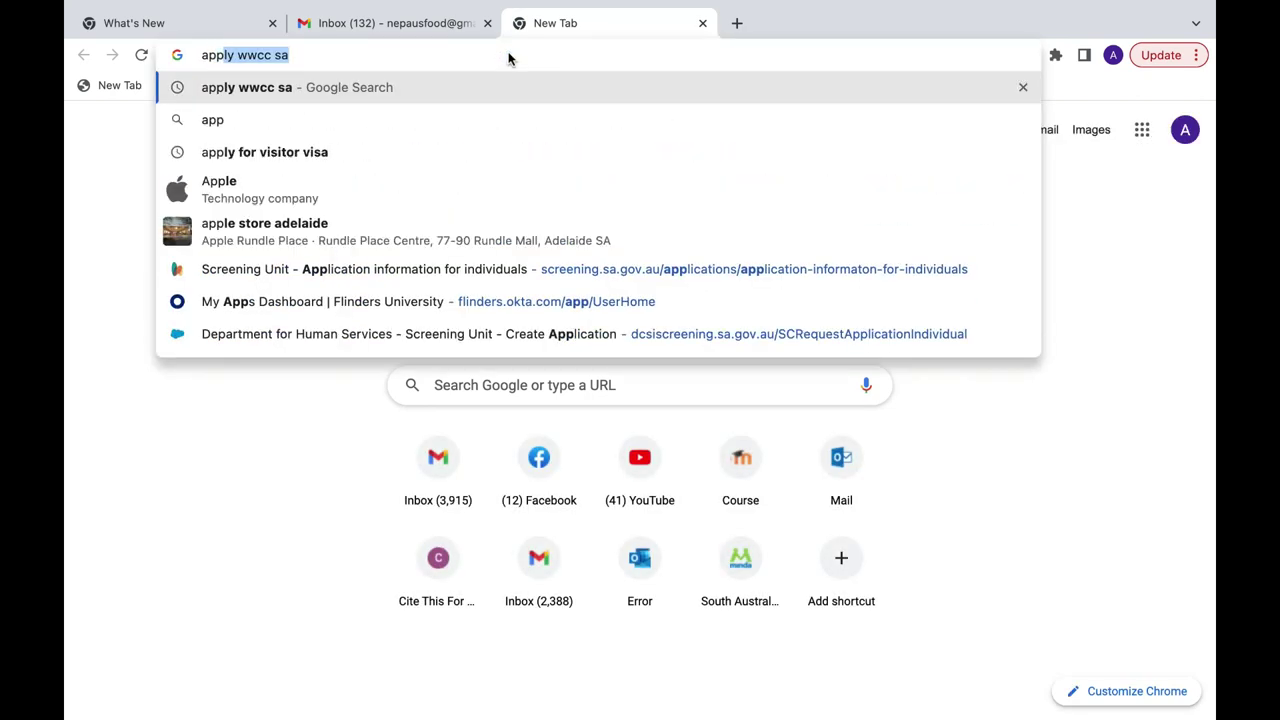
{"action": "key", "text": "Return"}
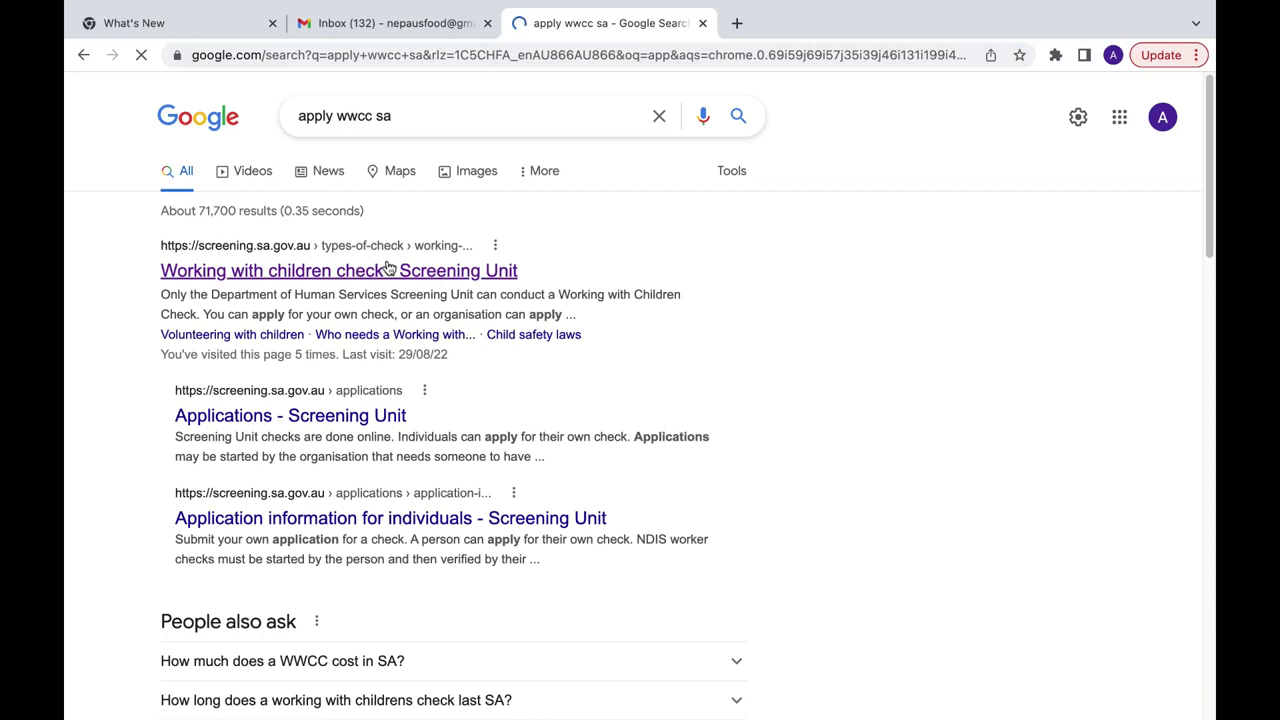
Step: Go from the Working with children check result through 'apply for your own check' to the 'Apply for a check' form
{"action": "left_click", "coordinate": [388, 270]}
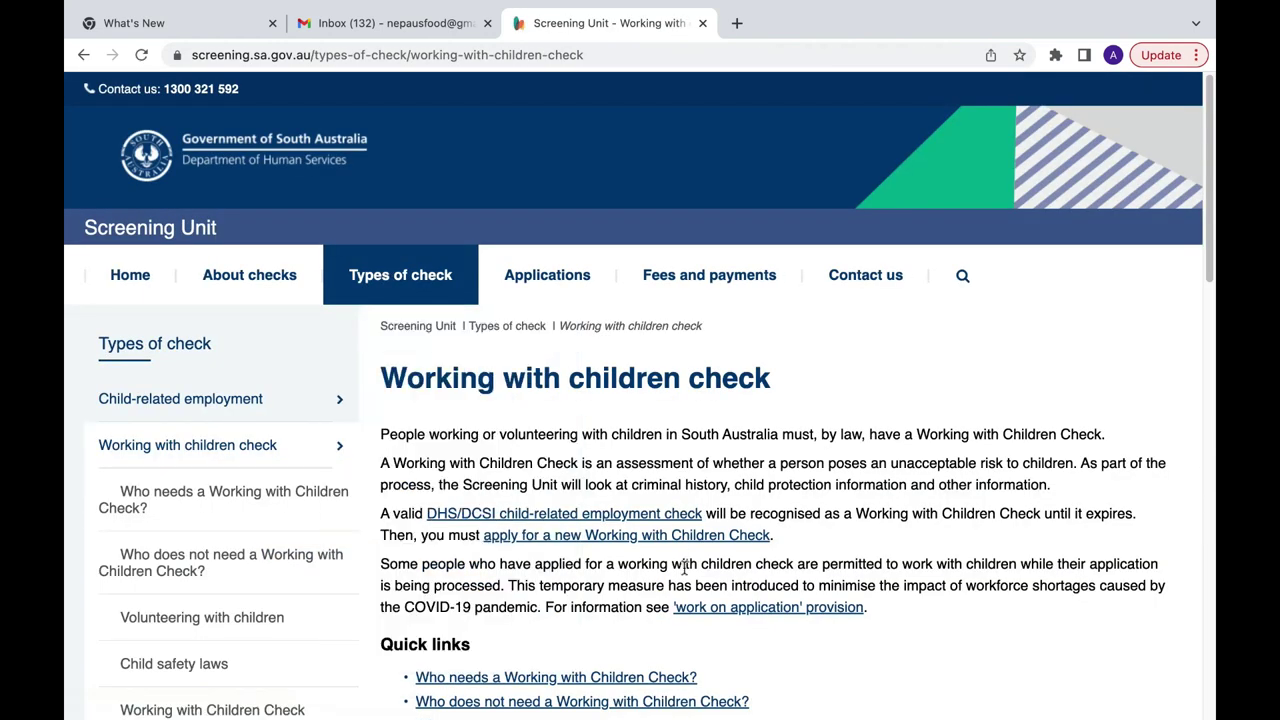
{"action": "scroll", "coordinate": [685, 567], "scroll_direction": "down", "scroll_amount": 10}
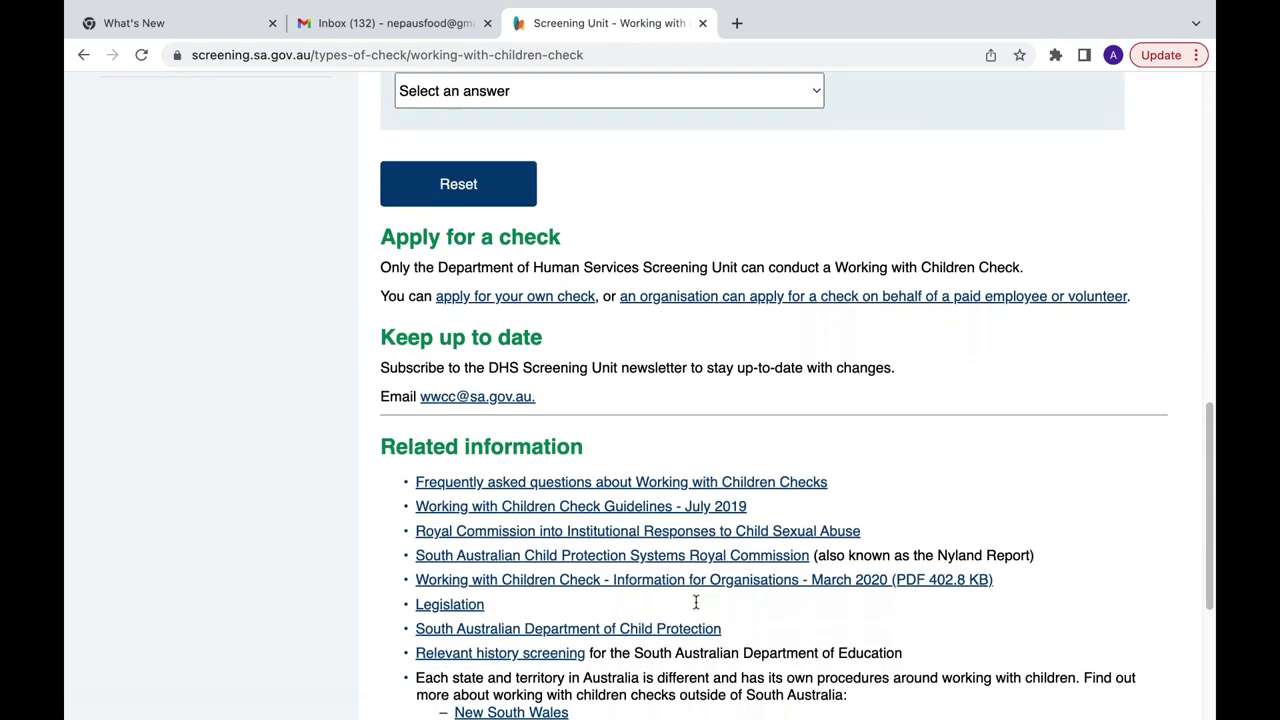
{"action": "scroll", "coordinate": [696, 602], "scroll_direction": "down", "scroll_amount": 1}
{"action": "scroll", "coordinate": [695, 600], "scroll_direction": "down", "scroll_amount": 4}
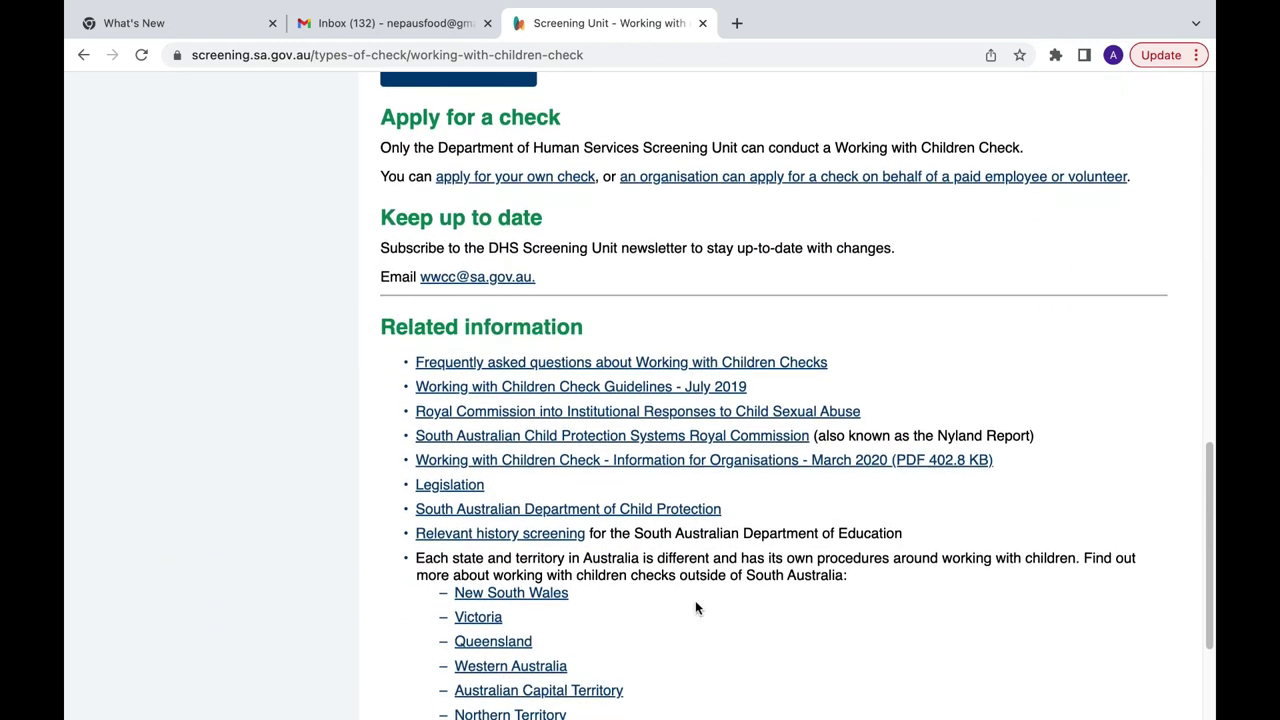
{"action": "scroll", "coordinate": [695, 600], "scroll_direction": "up", "scroll_amount": 4}
{"action": "left_click", "coordinate": [537, 305]}
{"action": "scroll", "coordinate": [537, 305], "scroll_direction": "down", "scroll_amount": 5}
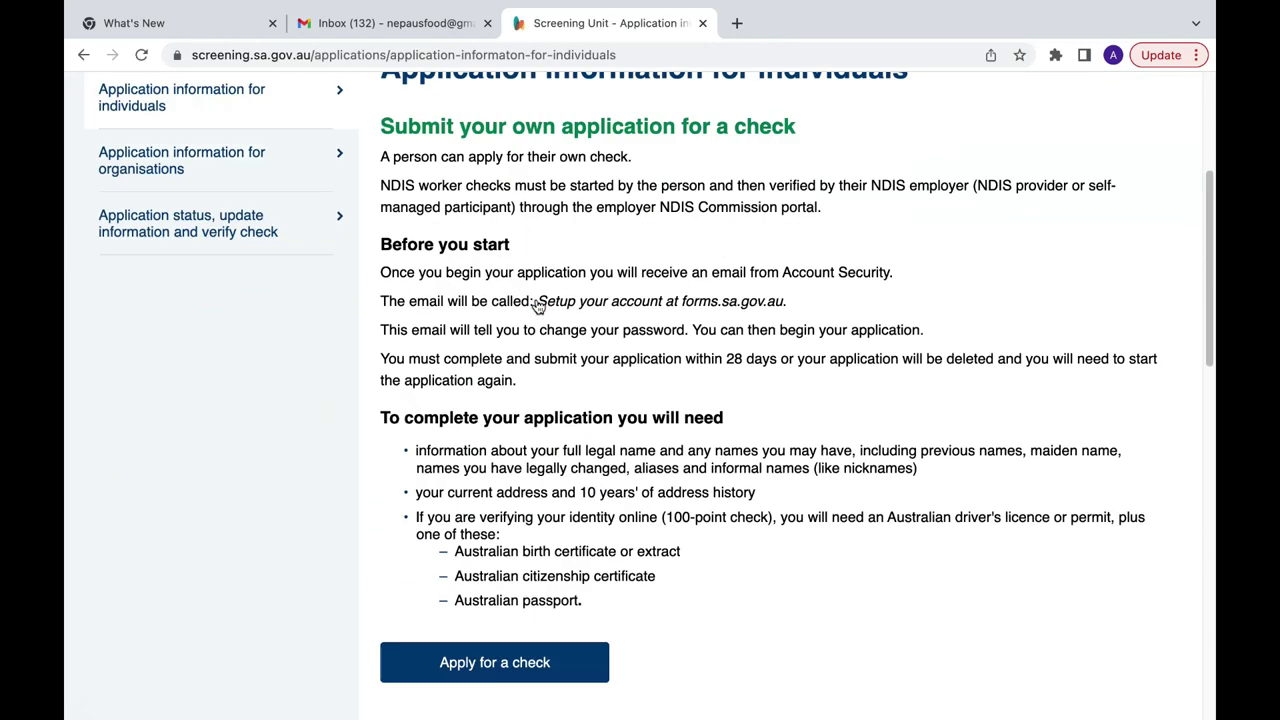
{"action": "left_click", "coordinate": [522, 513]}
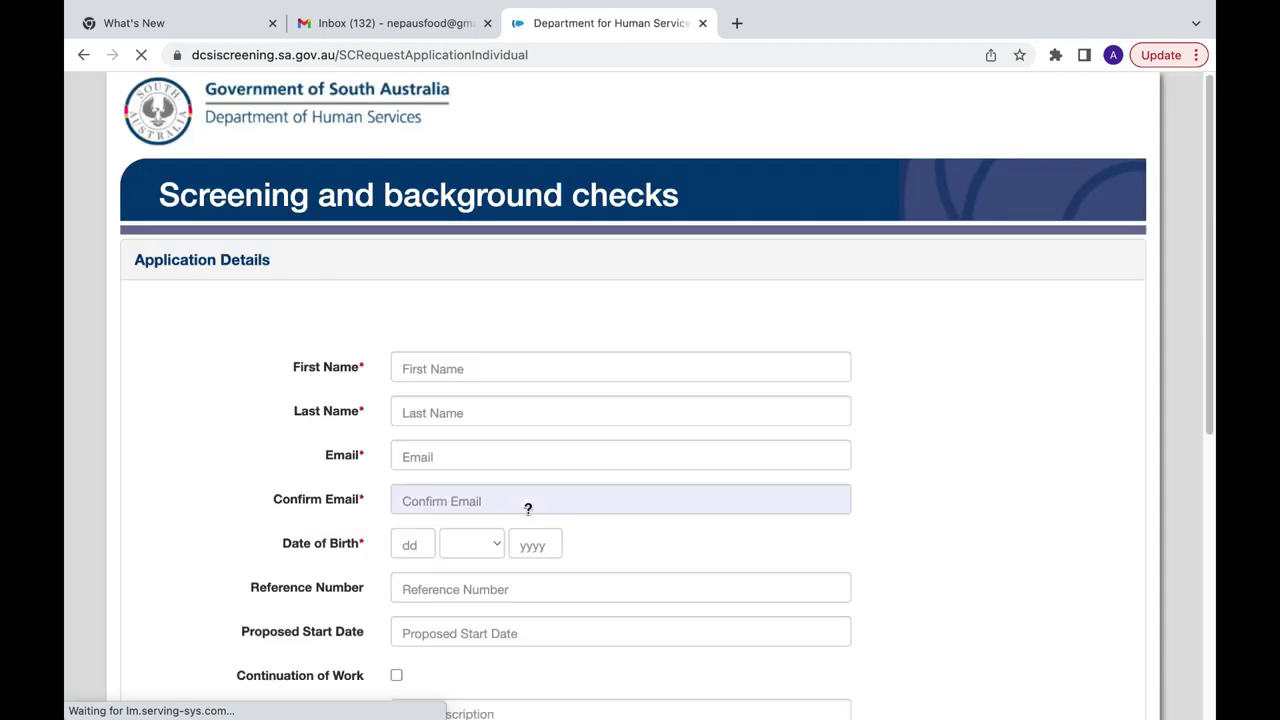
Step: Enter the applicant's first and last name, correcting the misspelled last name
{"action": "scroll", "coordinate": [528, 508], "scroll_direction": "down", "scroll_amount": 1}
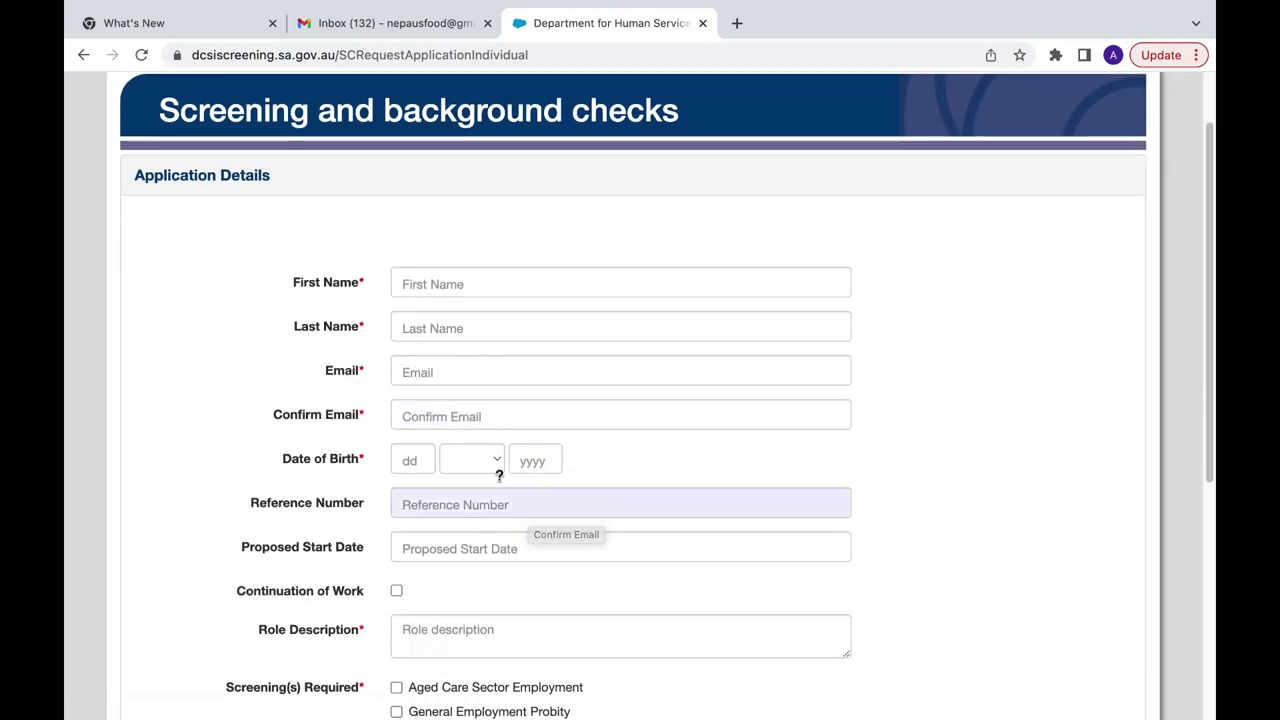
{"action": "left_click", "coordinate": [443, 282]}
{"action": "key", "text": "Tab"}
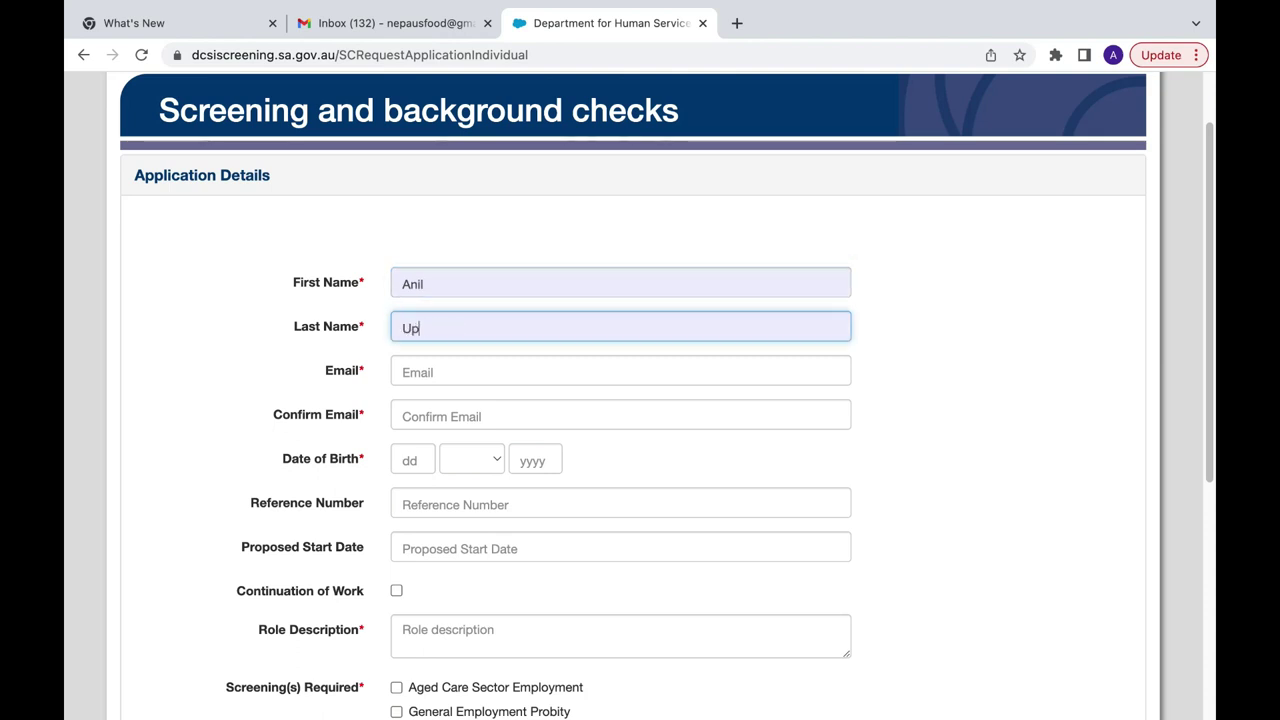
{"action": "key", "text": "Tab"}
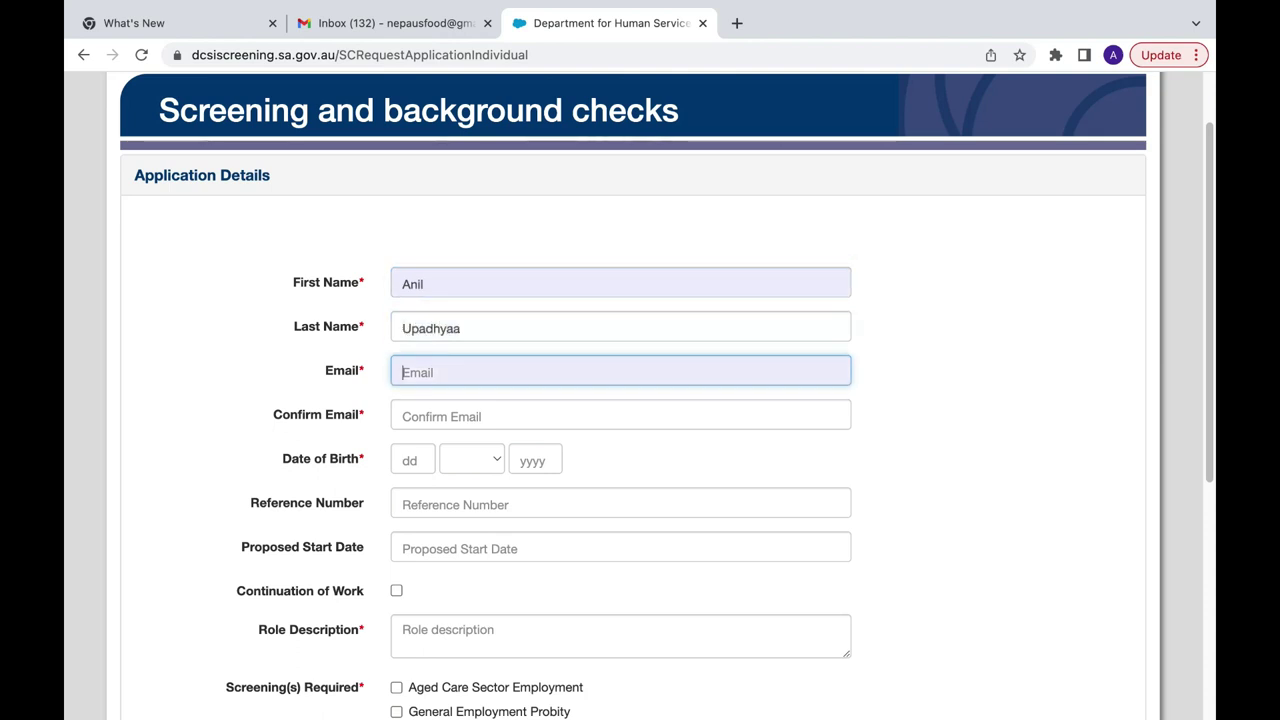
{"action": "left_click", "coordinate": [466, 334]}
{"action": "key", "text": "BackSpace"}
{"action": "key", "text": "BackSpace"}
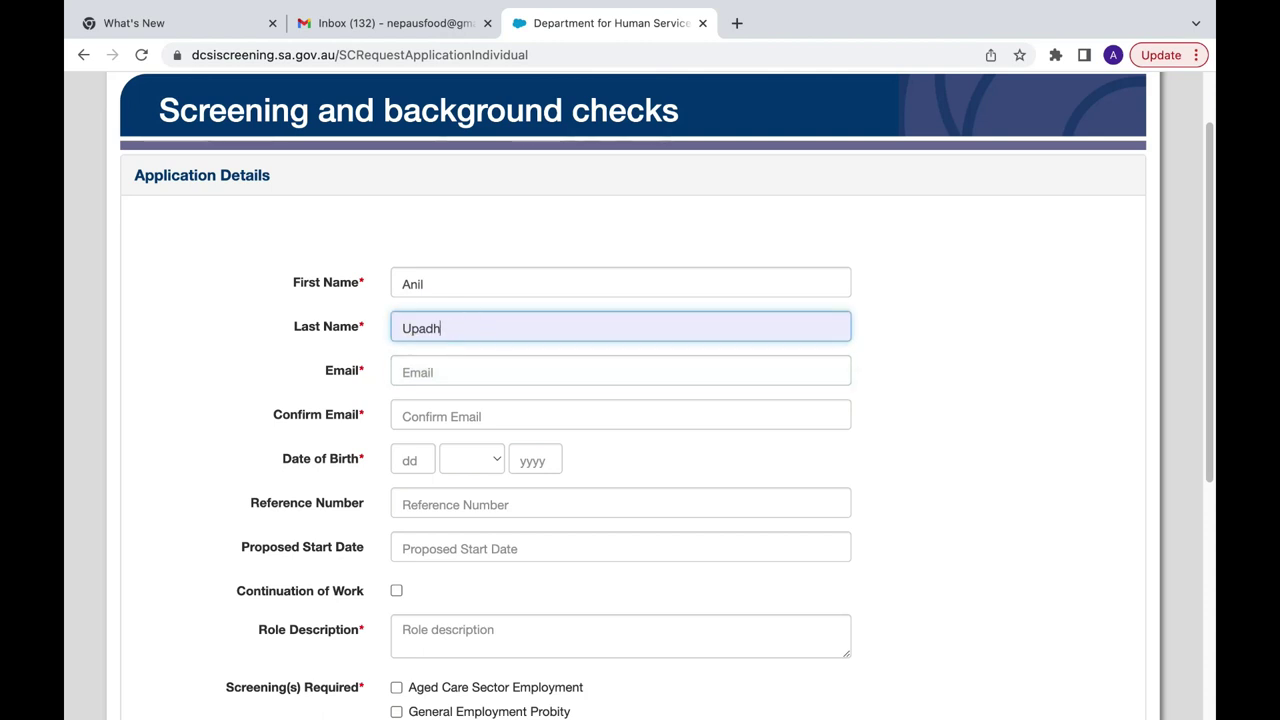
{"action": "type", "text": "yaya"}
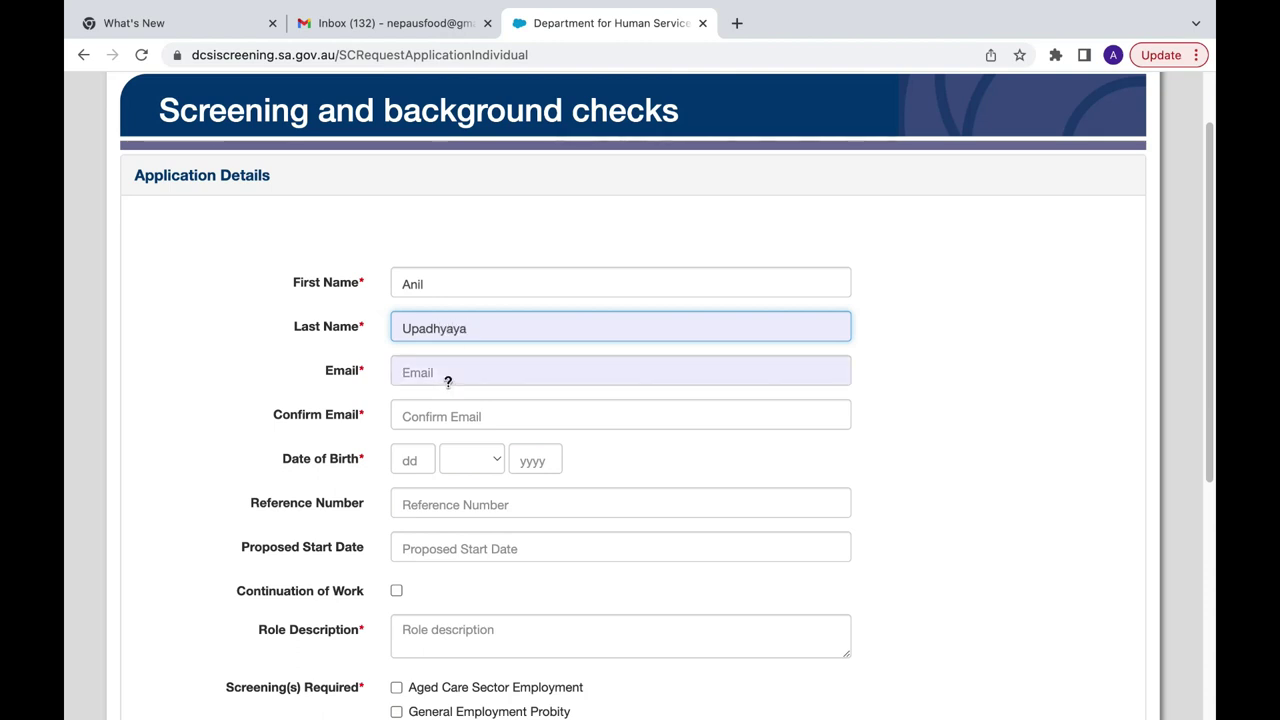
Step: Enter the applicant's e-mail address and confirm it
{"action": "left_click", "coordinate": [449, 376]}
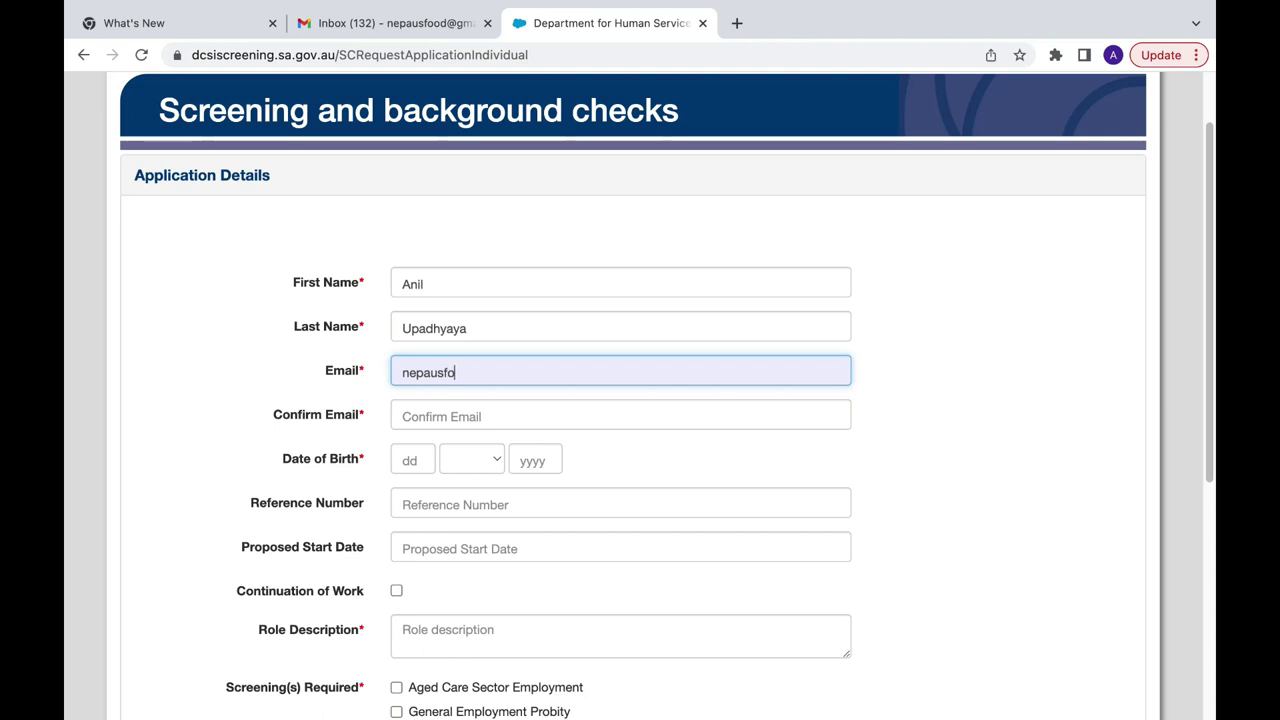
{"action": "key", "text": "Tab"}
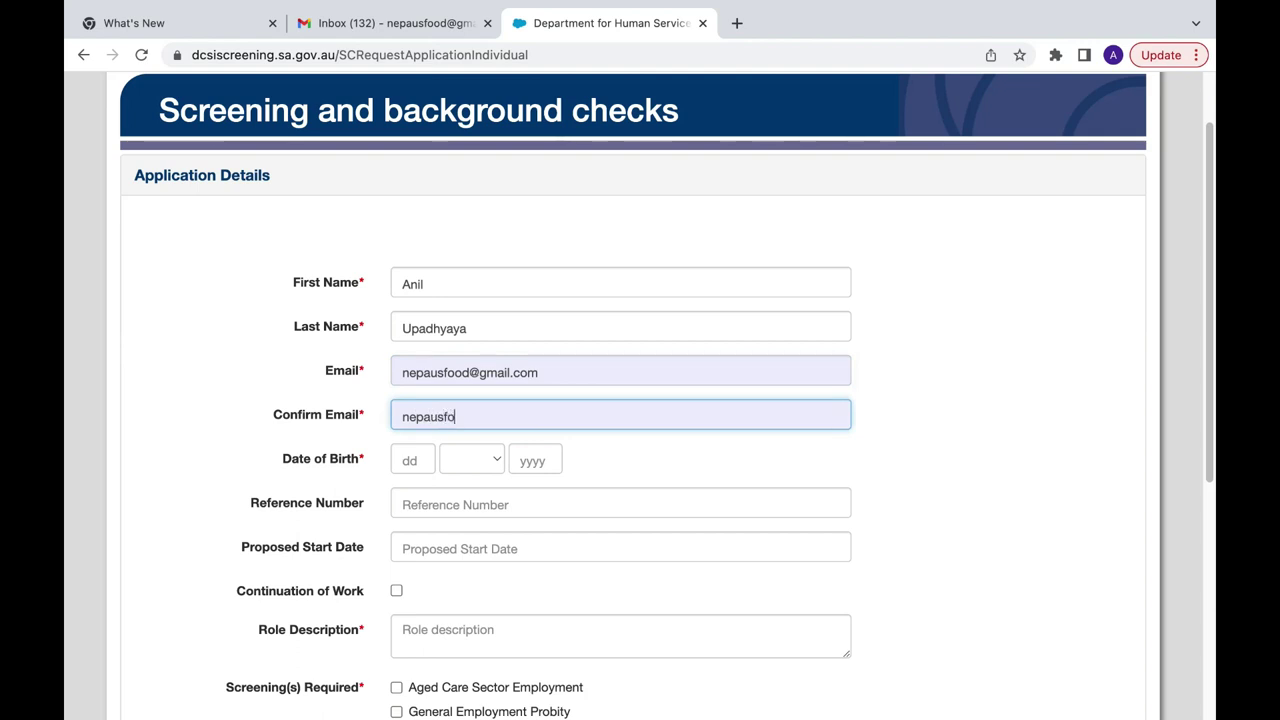
{"action": "left_click", "coordinate": [411, 461]}
{"action": "type", "text": "01"}
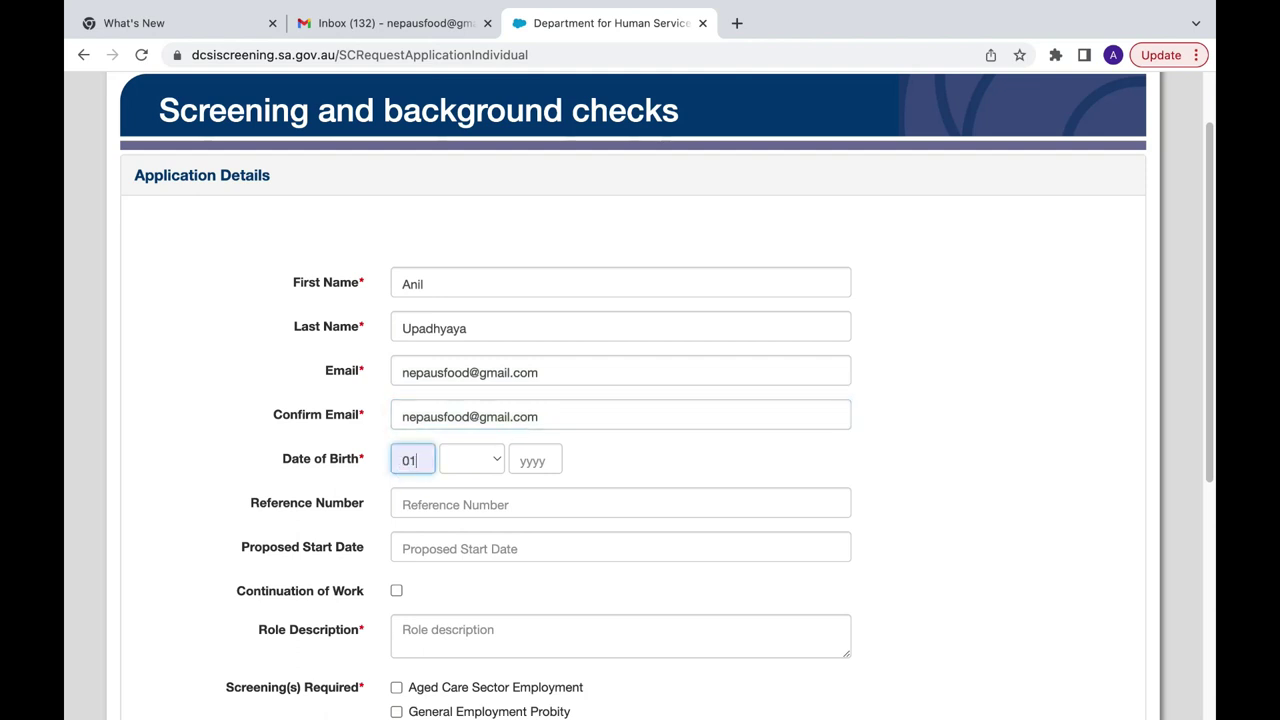
{"action": "left_click", "coordinate": [464, 462]}
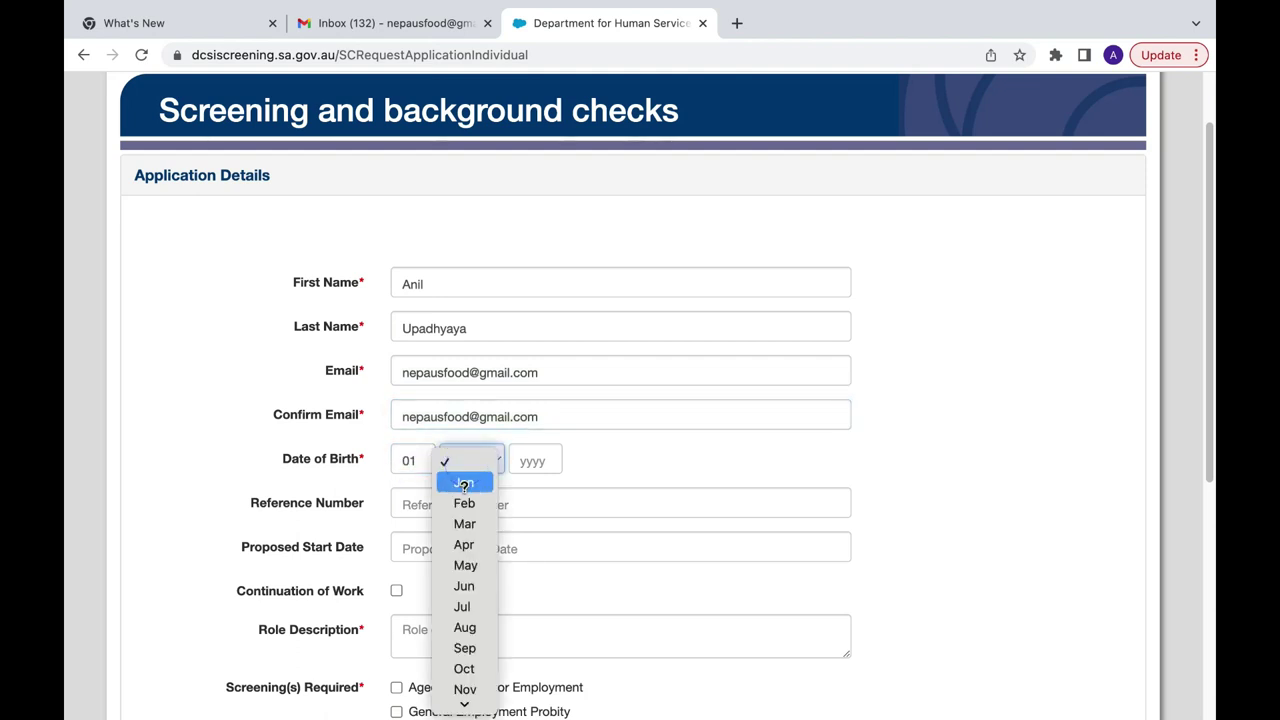
{"action": "left_click", "coordinate": [464, 485]}
{"action": "left_click", "coordinate": [535, 460]}
{"action": "type", "text": "1995"}
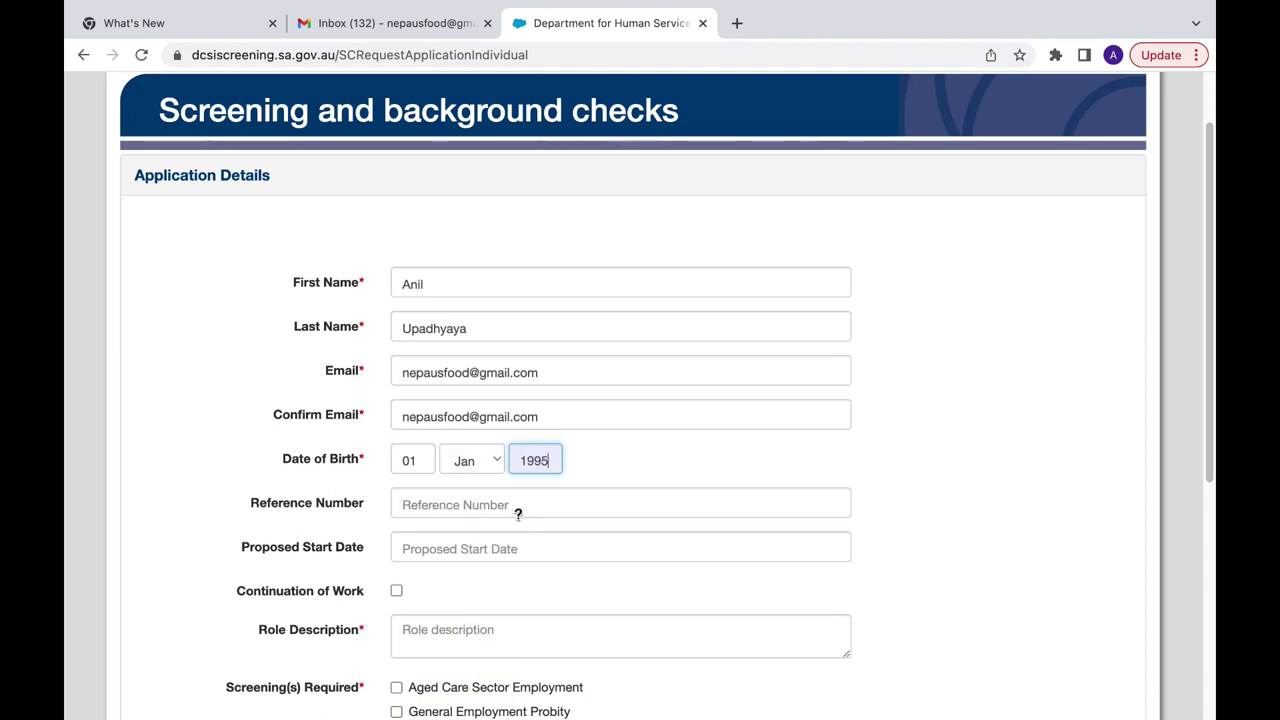
{"action": "scroll", "coordinate": [517, 505], "scroll_direction": "down", "scroll_amount": 2}
{"action": "left_click", "coordinate": [464, 432]}
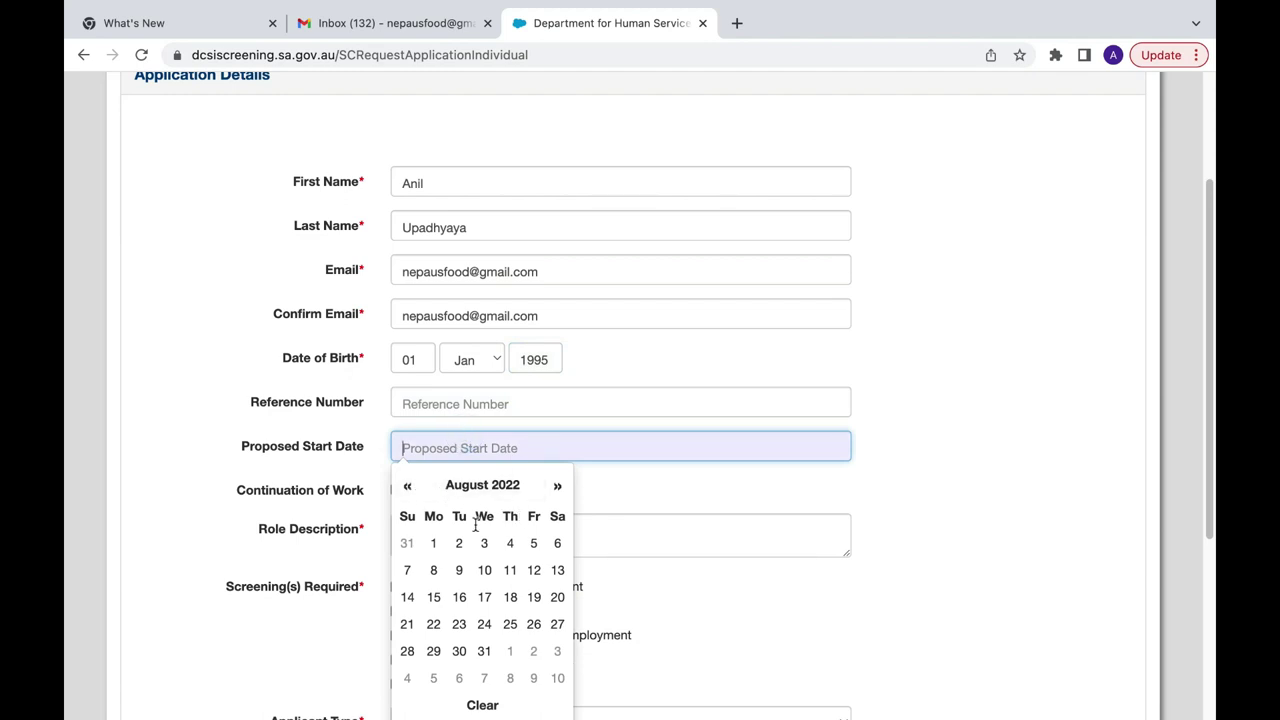
Step: Set the proposed start date to 08/08/2022 and the role description to Cleaner
{"action": "left_click", "coordinate": [431, 571]}
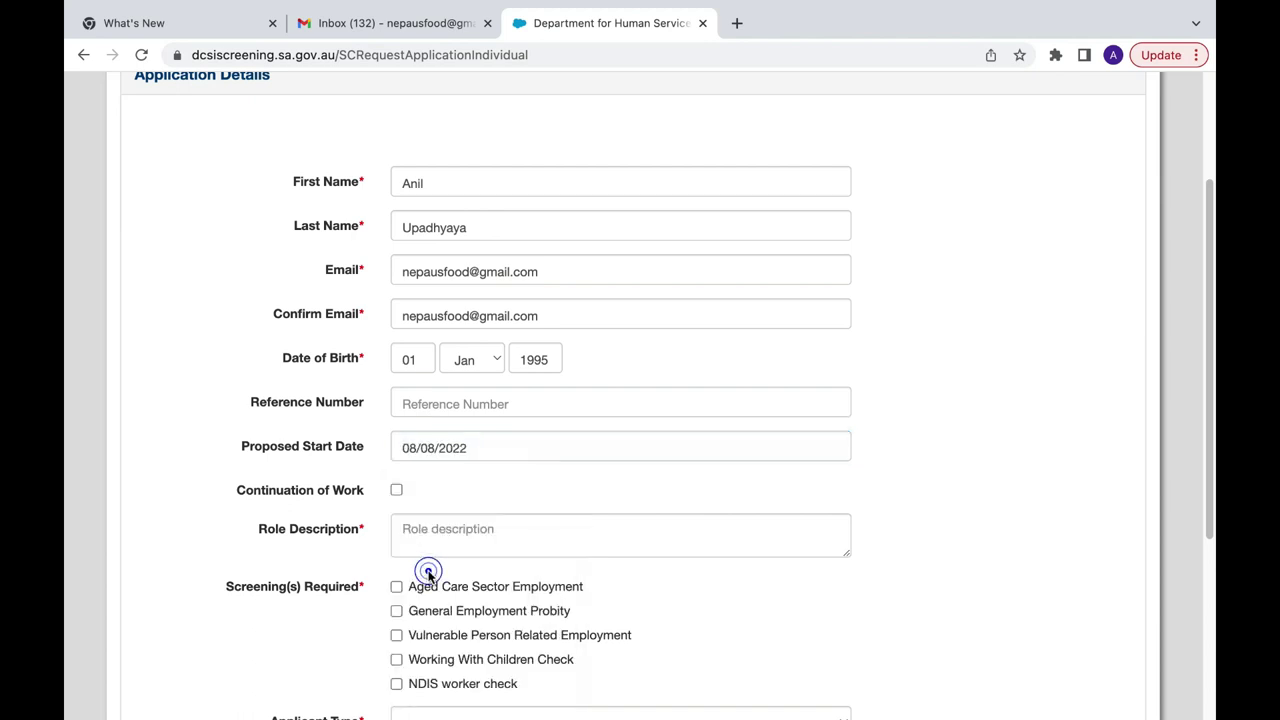
{"action": "left_click", "coordinate": [423, 540]}
{"action": "type", "text": "Caregiver"}
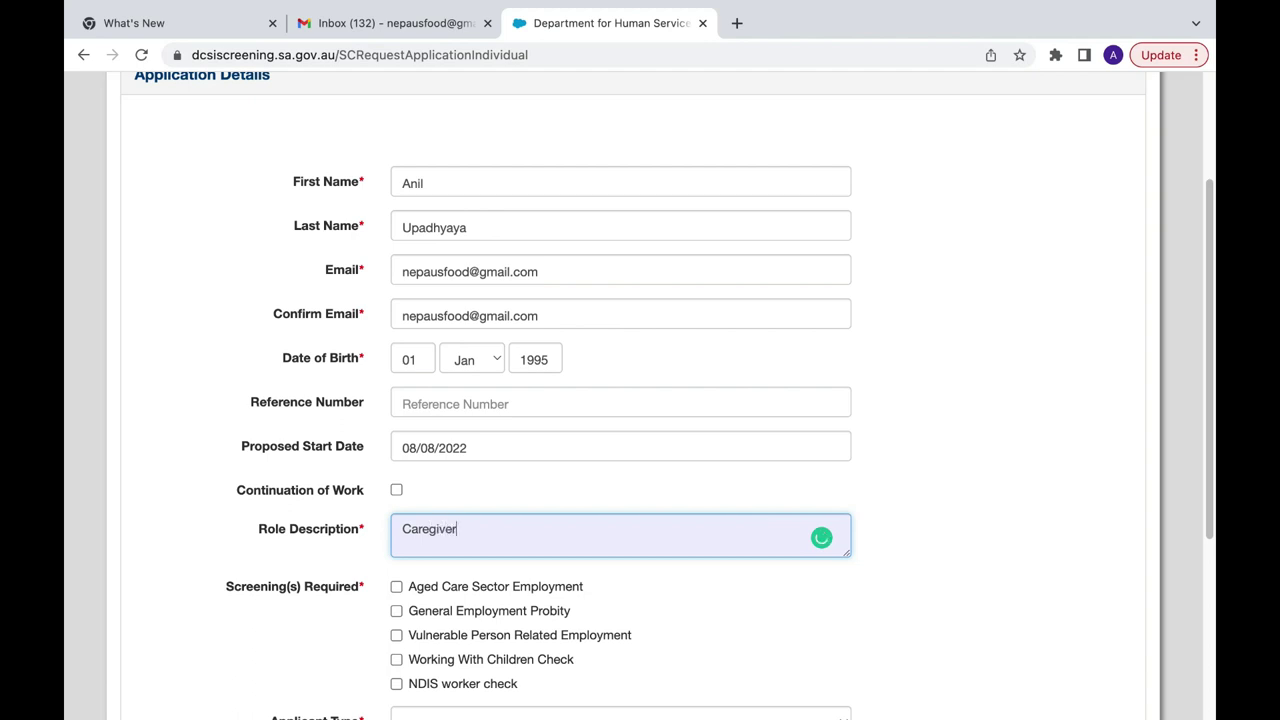
{"action": "key", "text": "BackSpace"}
{"action": "key", "text": "BackSpace"}
{"action": "key", "text": "BackSpace"}
{"action": "key", "text": "BackSpace"}
{"action": "key", "text": "BackSpace"}
{"action": "key", "text": "BackSpace"}
{"action": "key", "text": "BackSpace"}
{"action": "key", "text": "BackSpace"}
{"action": "type", "text": "C"}
{"action": "key", "text": "BackSpace"}
{"action": "key", "text": "BackSpace"}
{"action": "key", "text": "BackSpace"}
{"action": "type", "text": "Health Ca"}
{"action": "scroll", "coordinate": [594, 377], "scroll_direction": "down", "scroll_amount": 4}
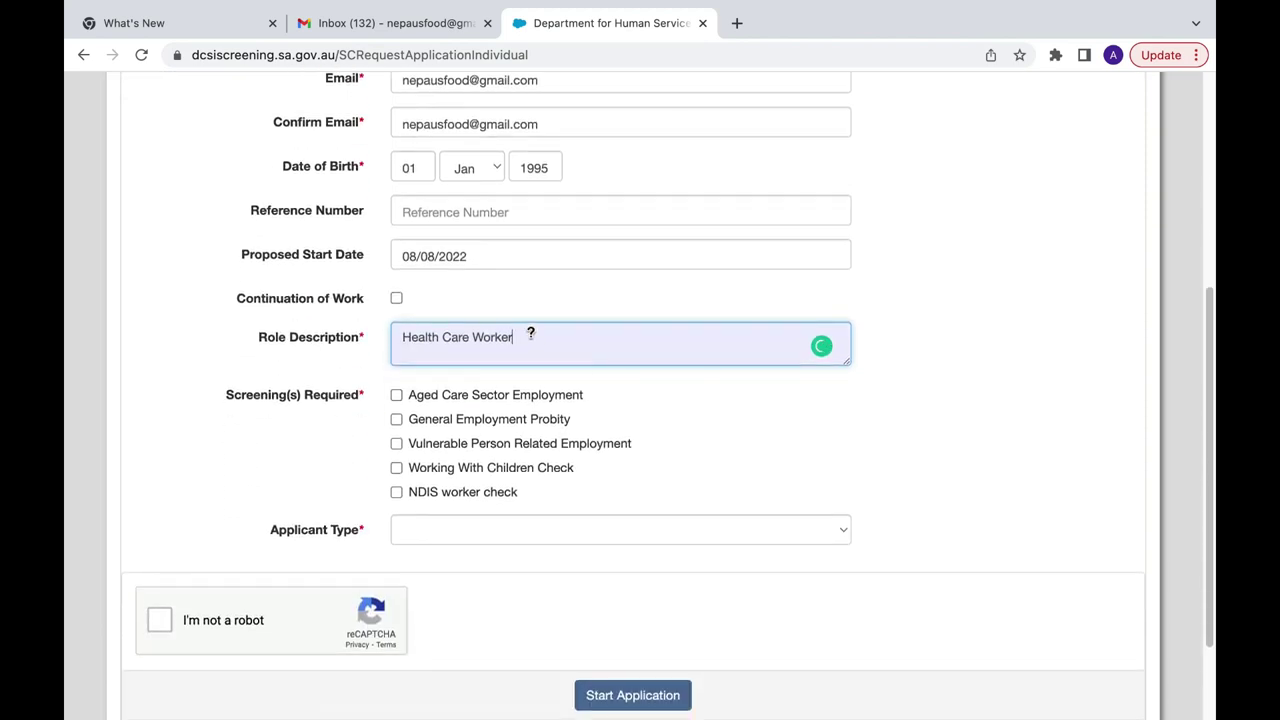
{"action": "left_click_drag", "start_coordinate": [523, 337], "coordinate": [391, 334]}
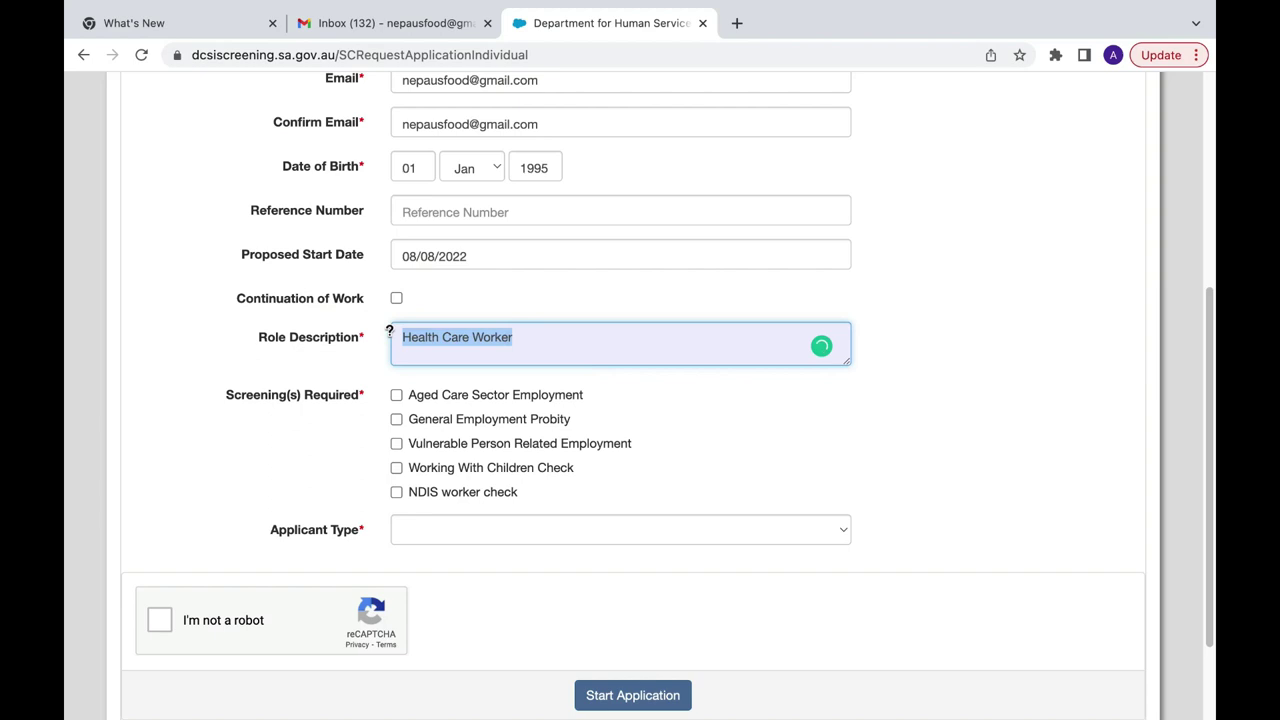
{"action": "key", "text": "BackSpace"}
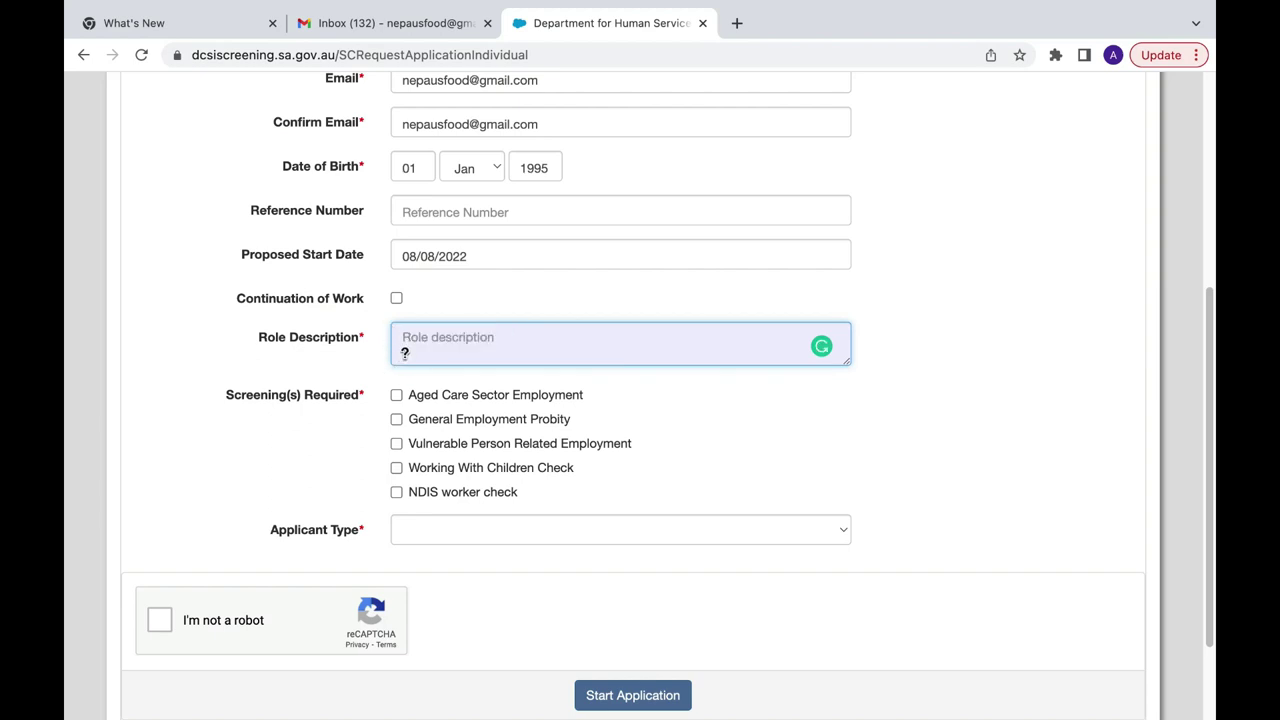
{"action": "type", "text": "Cleaner"}
Step: Select only Working With Children Check as the screening type
{"action": "left_click", "coordinate": [397, 395]}
{"action": "left_click", "coordinate": [397, 395]}
{"action": "left_click", "coordinate": [396, 443]}
{"action": "left_click", "coordinate": [396, 443]}
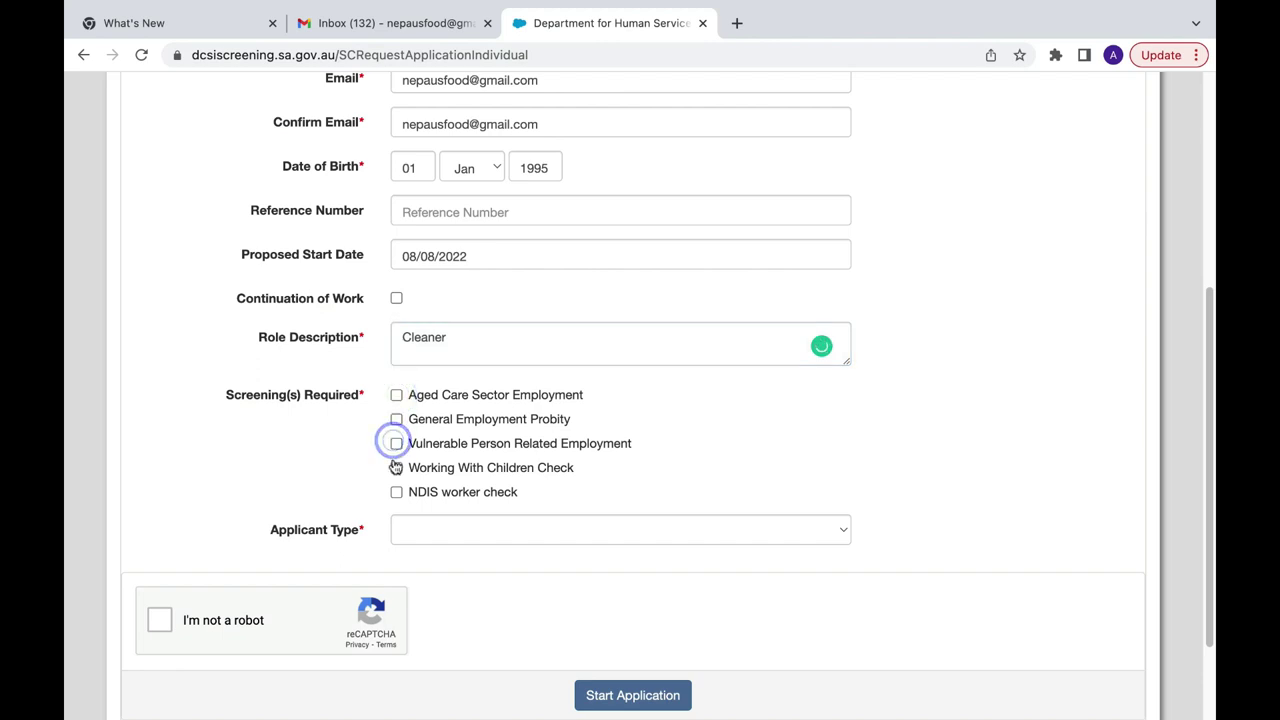
{"action": "left_click", "coordinate": [396, 467]}
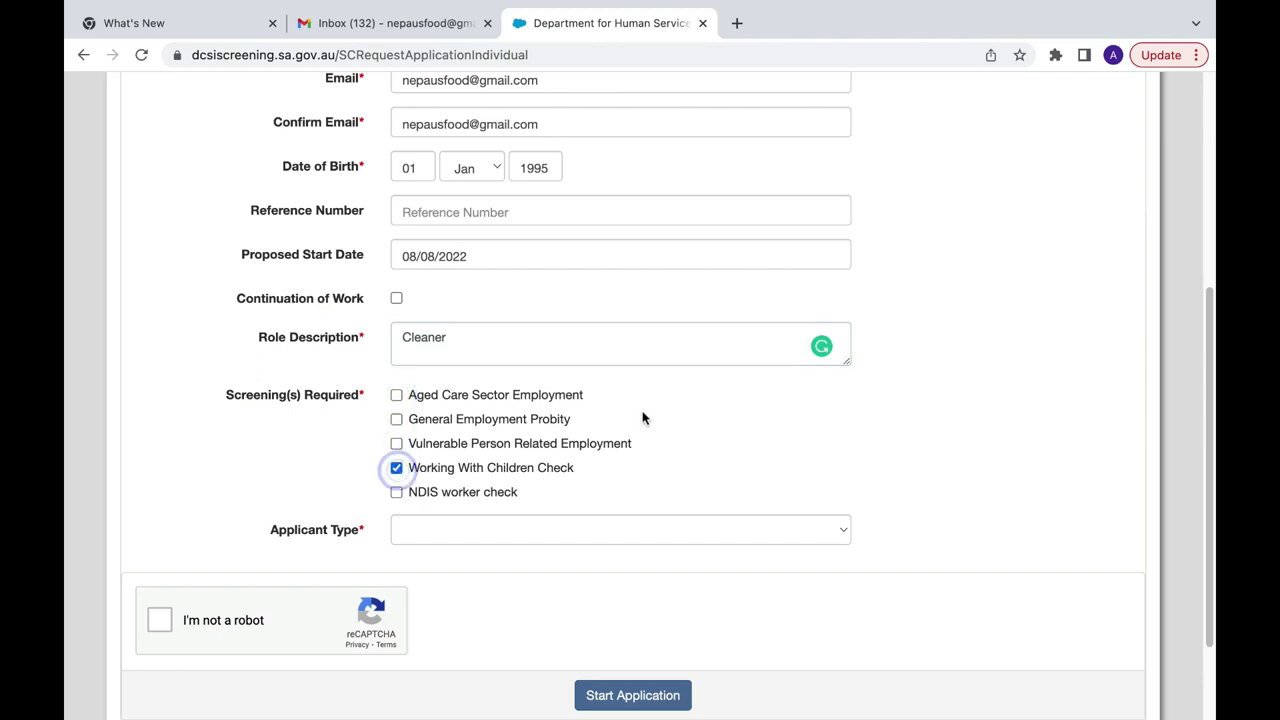
Step: Choose Volunteer as applicant type, pass the reCAPTCHA and start the application
{"action": "scroll", "coordinate": [642, 418], "scroll_direction": "down", "scroll_amount": 3}
{"action": "left_click", "coordinate": [643, 418]}
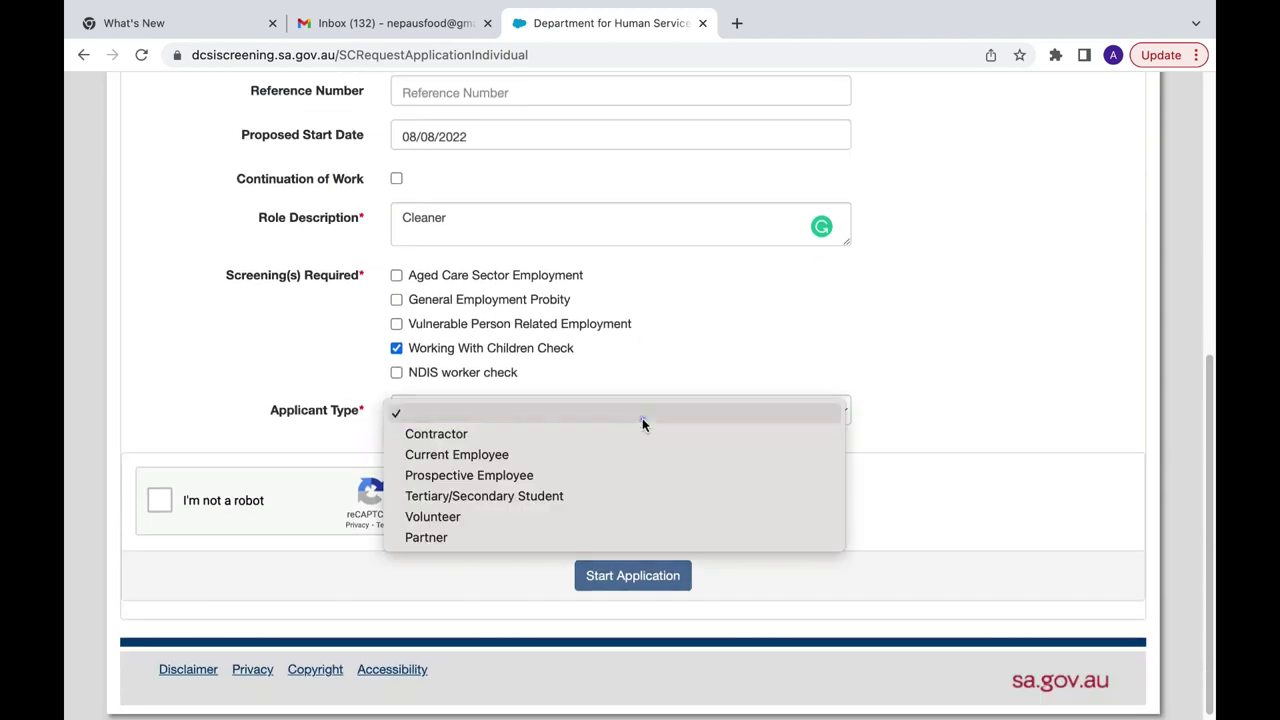
{"action": "left_click", "coordinate": [484, 517]}
{"action": "left_click", "coordinate": [155, 505]}
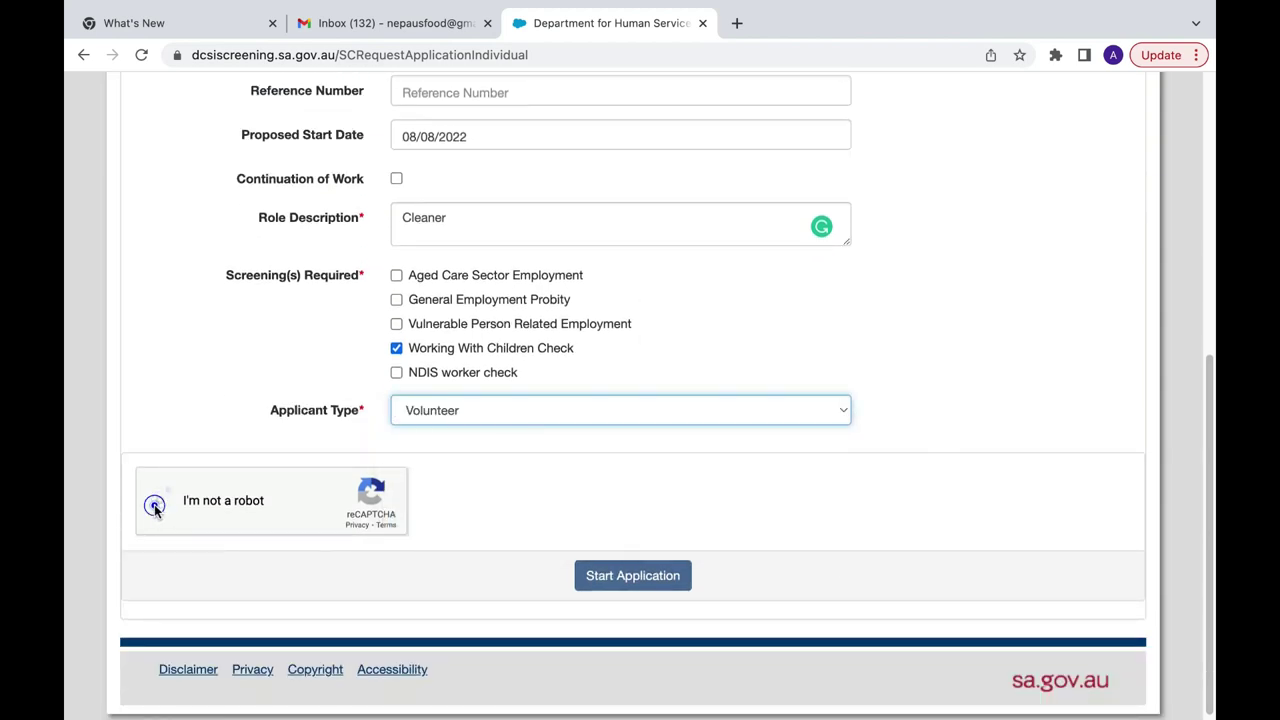
{"action": "left_click", "coordinate": [665, 589]}
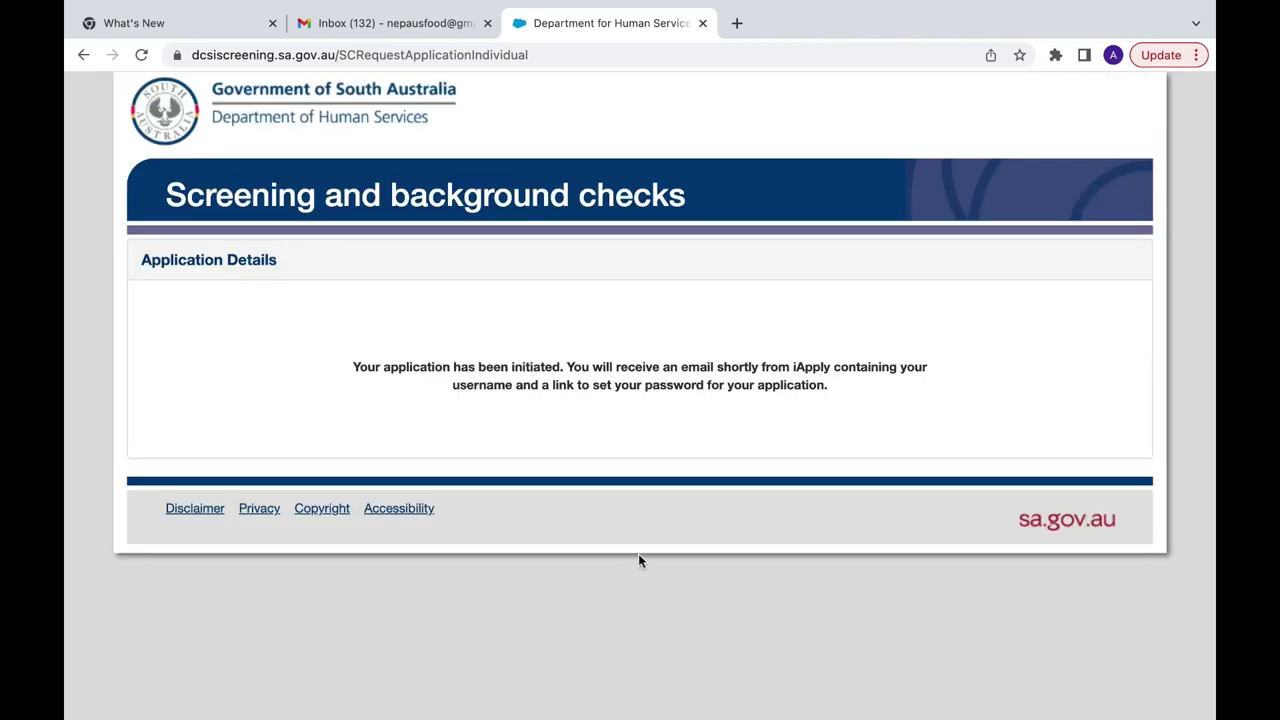
Step: Open the forms.sa.gov.au setup email in Gmail, select the username and follow the password link
{"action": "left_click", "coordinate": [416, 26]}
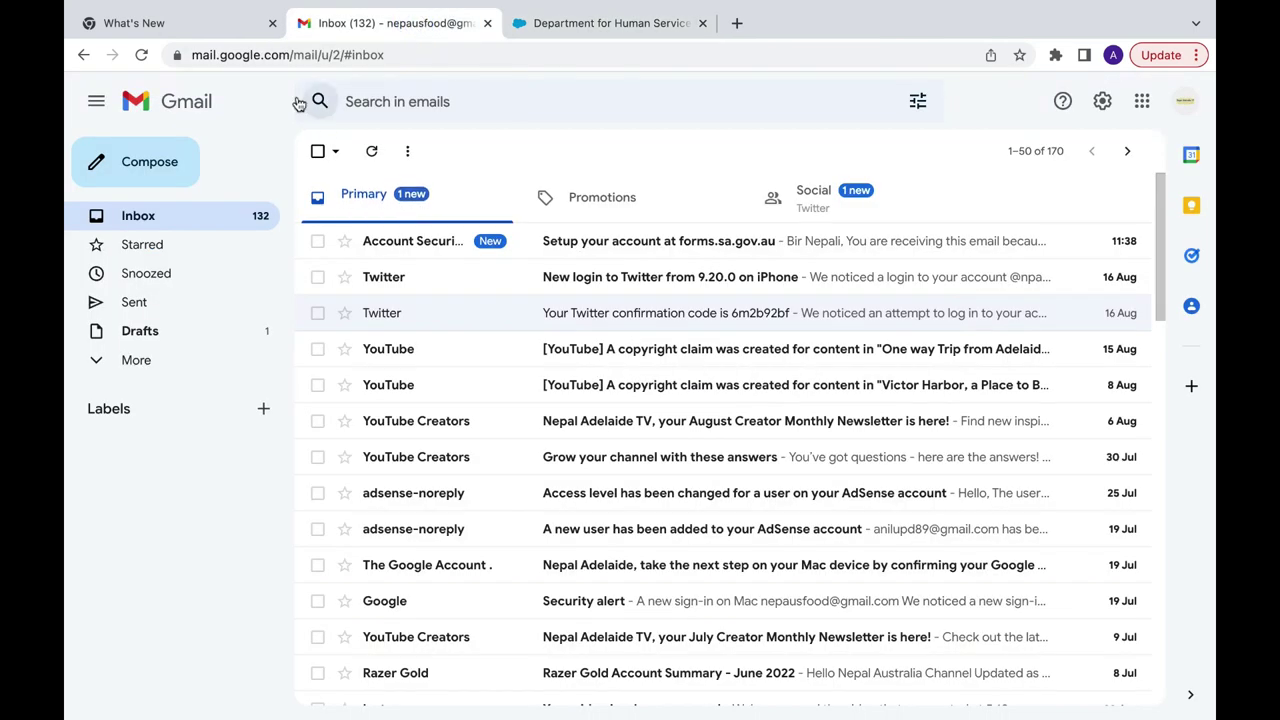
{"action": "left_click", "coordinate": [618, 250]}
{"action": "scroll", "coordinate": [618, 252], "scroll_direction": "down", "scroll_amount": 2}
{"action": "scroll", "coordinate": [618, 252], "scroll_direction": "down", "scroll_amount": 2}
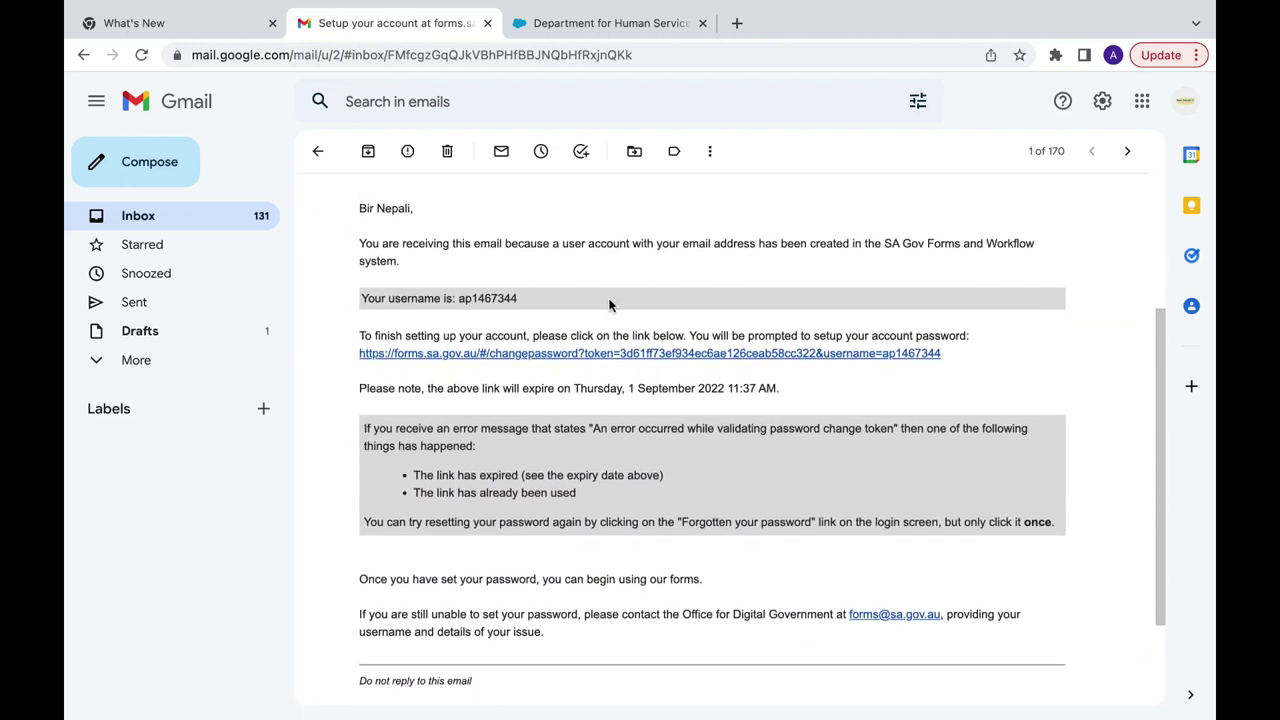
{"action": "left_click_drag", "start_coordinate": [518, 300], "coordinate": [453, 300]}
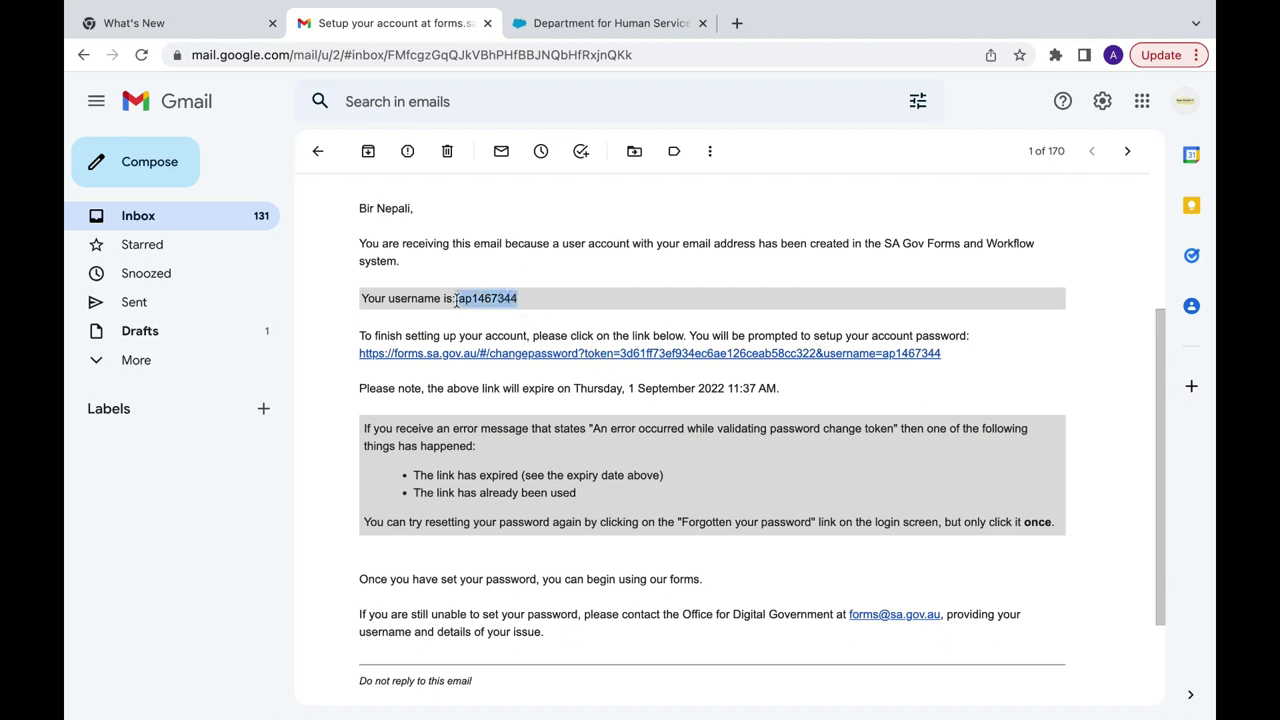
{"action": "left_click", "coordinate": [548, 355]}
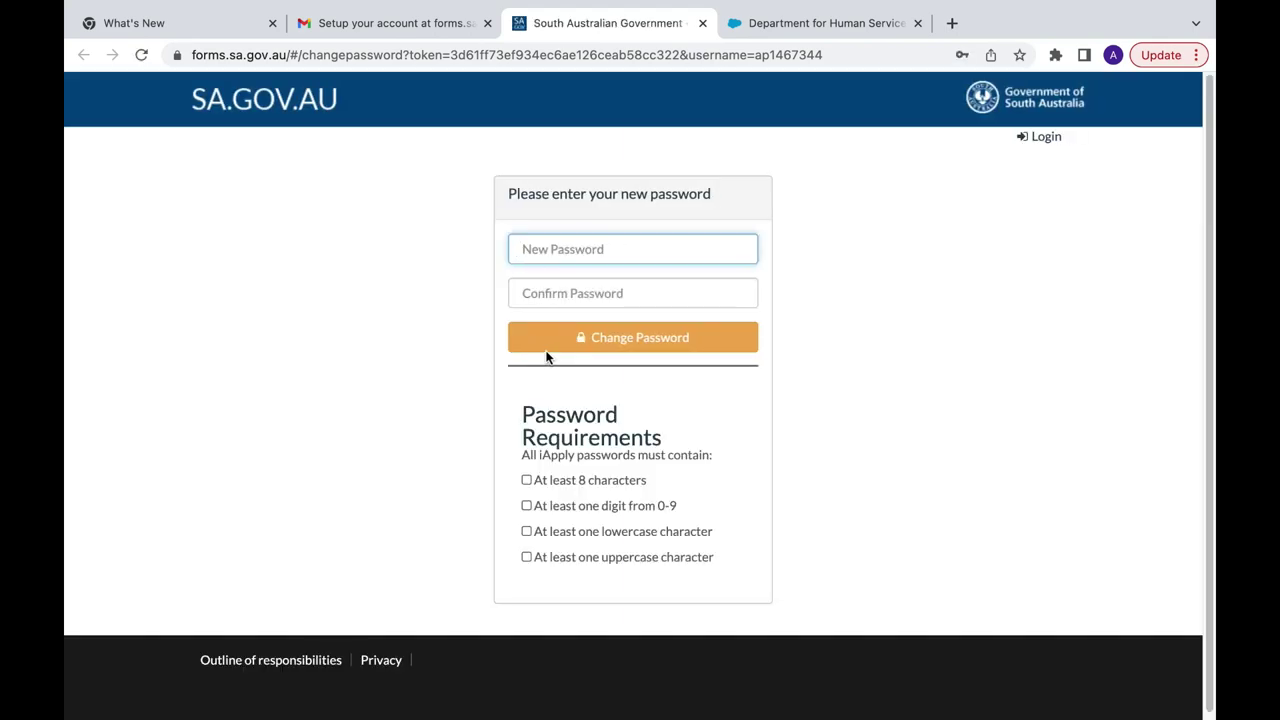
Step: Log in to forms.sa.gov.au with the emailed username and the account password
{"action": "left_click", "coordinate": [550, 346]}
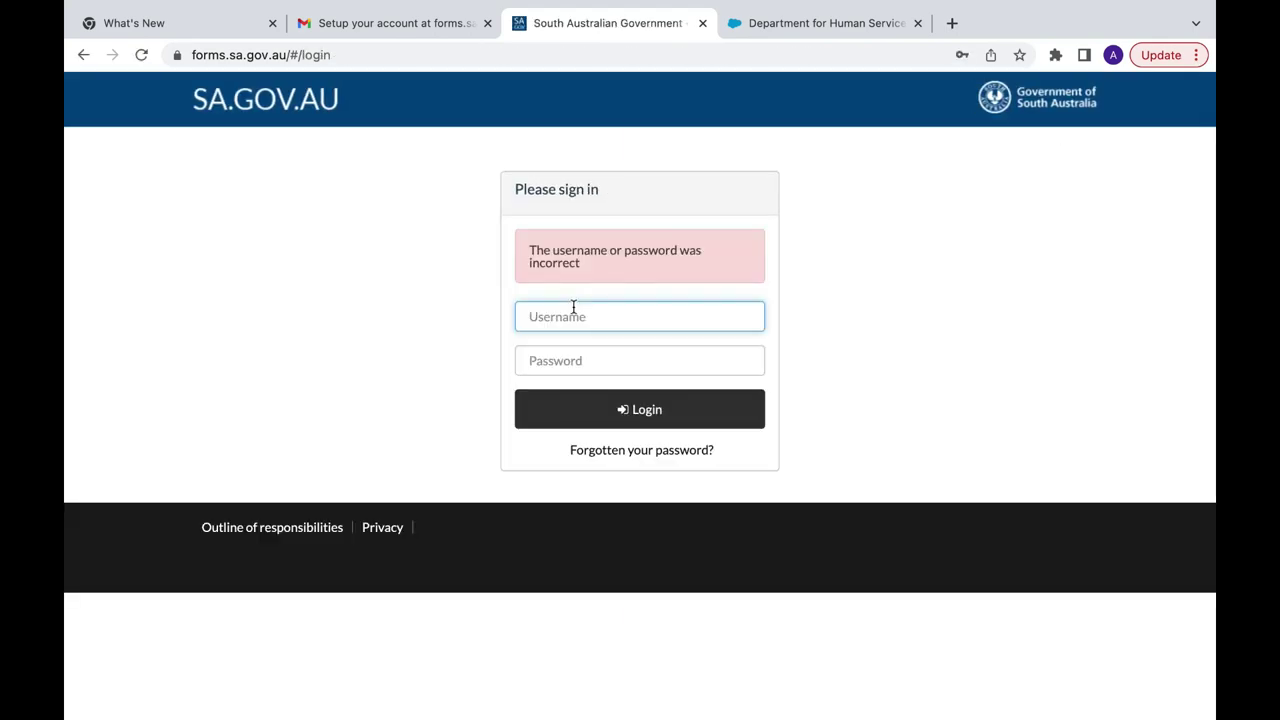
{"action": "left_click", "coordinate": [579, 361]}
{"action": "left_click", "coordinate": [579, 361]}
{"action": "type", "text": "•"}
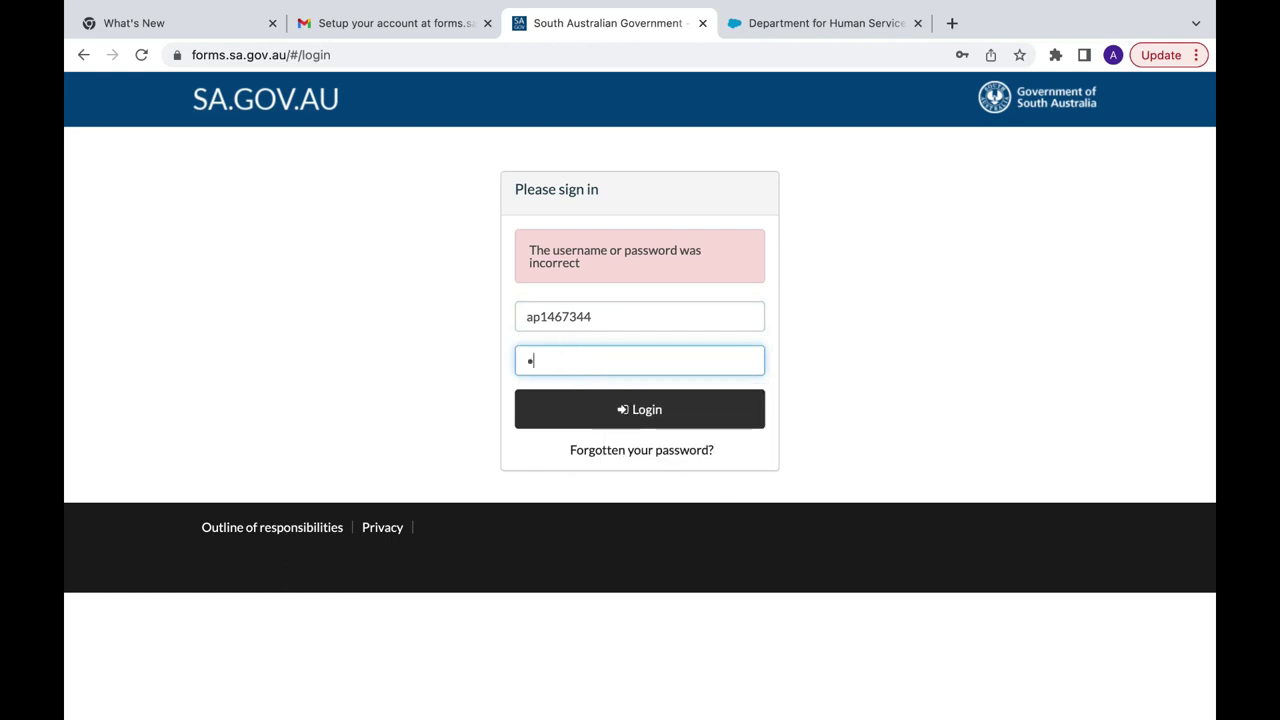
{"action": "key", "text": "BackSpace"}
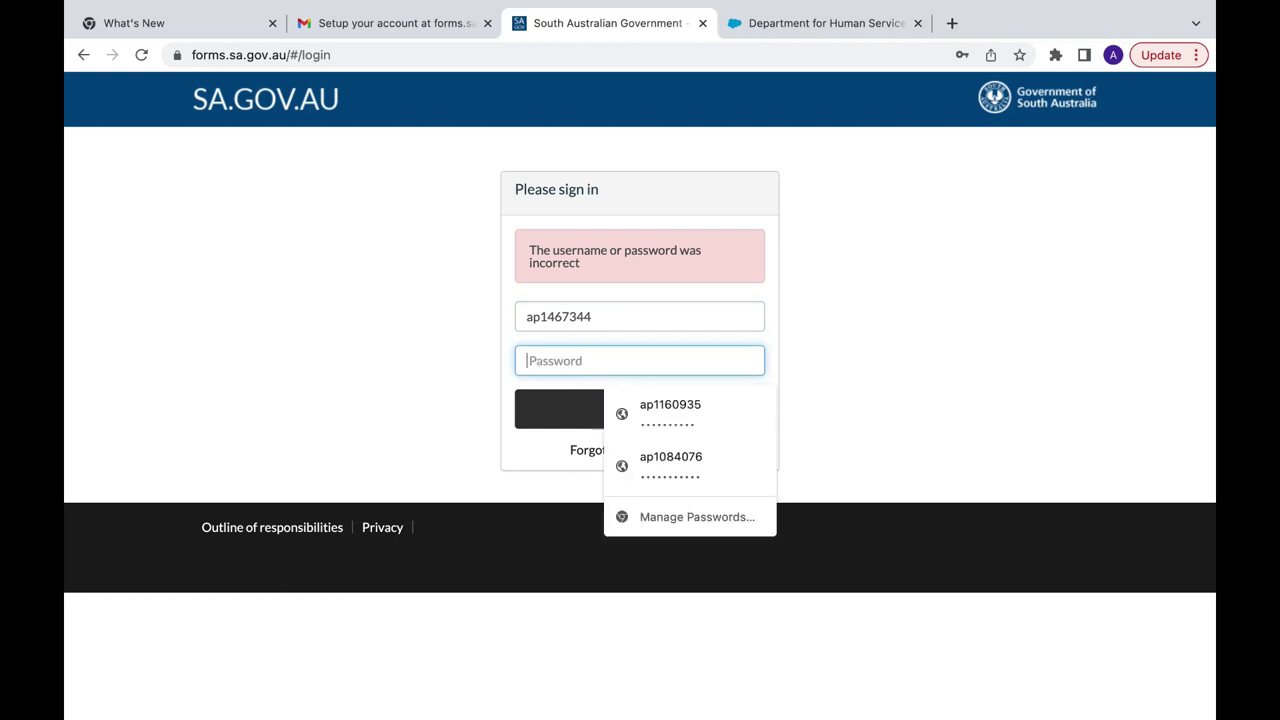
{"action": "type", "text": "•"}
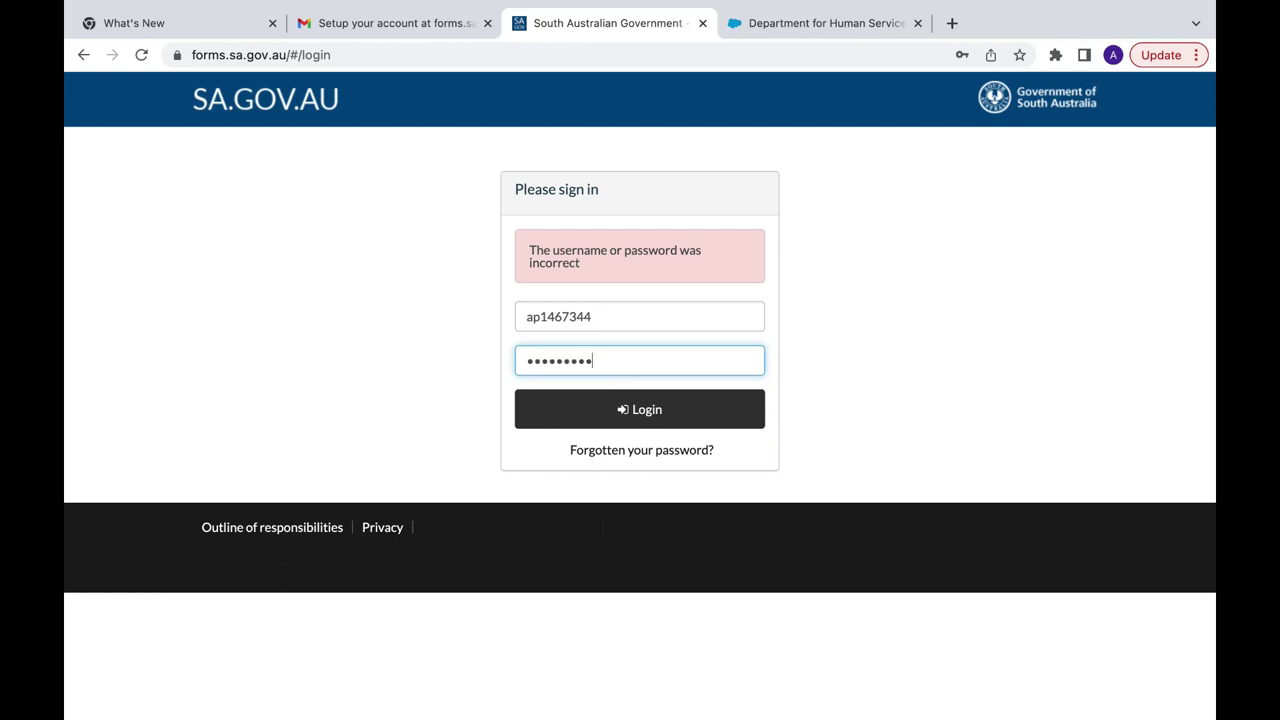
{"action": "left_click", "coordinate": [651, 410]}
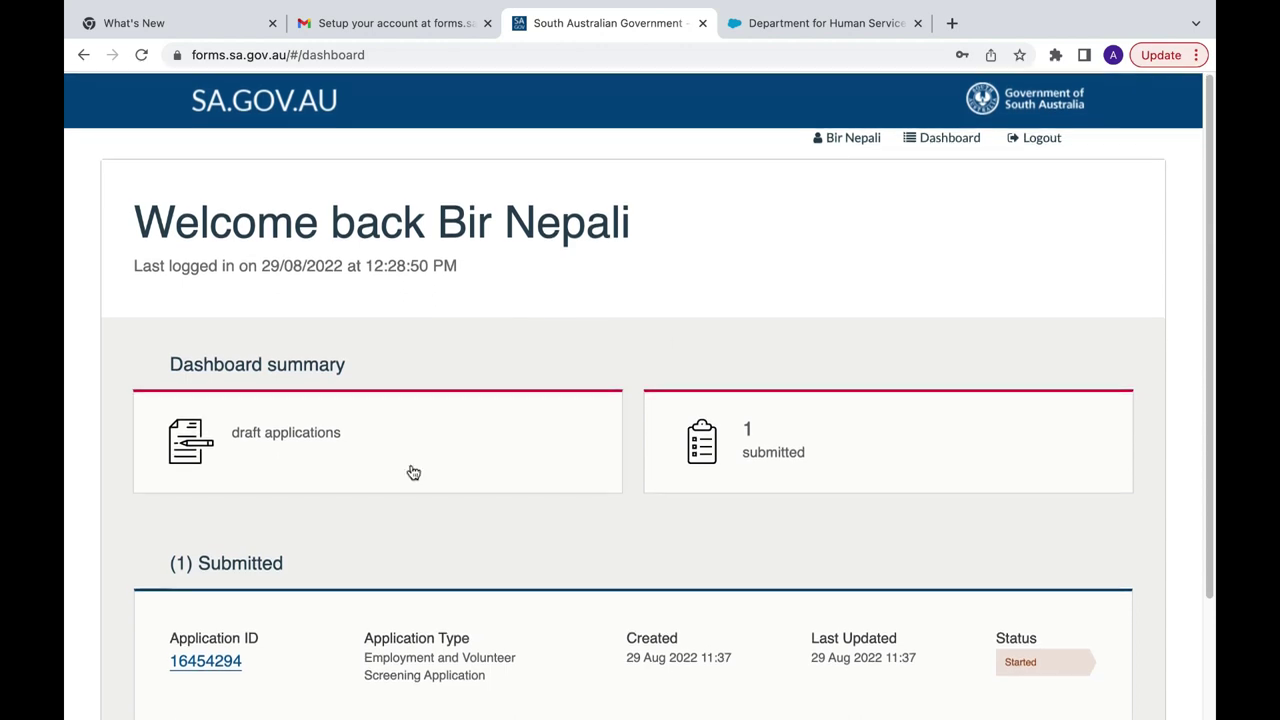
Step: Open the submitted application and set Title to Mr and Gender to Male
{"action": "left_click", "coordinate": [195, 662]}
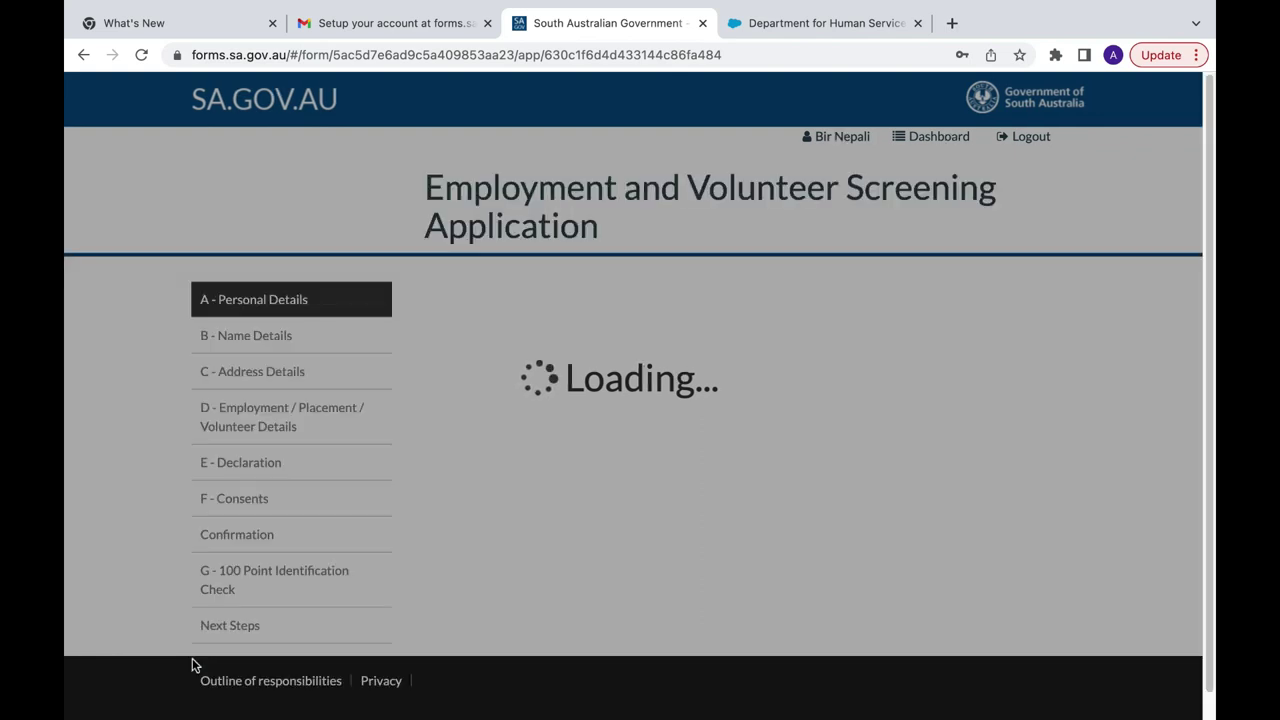
{"action": "scroll", "coordinate": [556, 522], "scroll_direction": "down", "scroll_amount": 5}
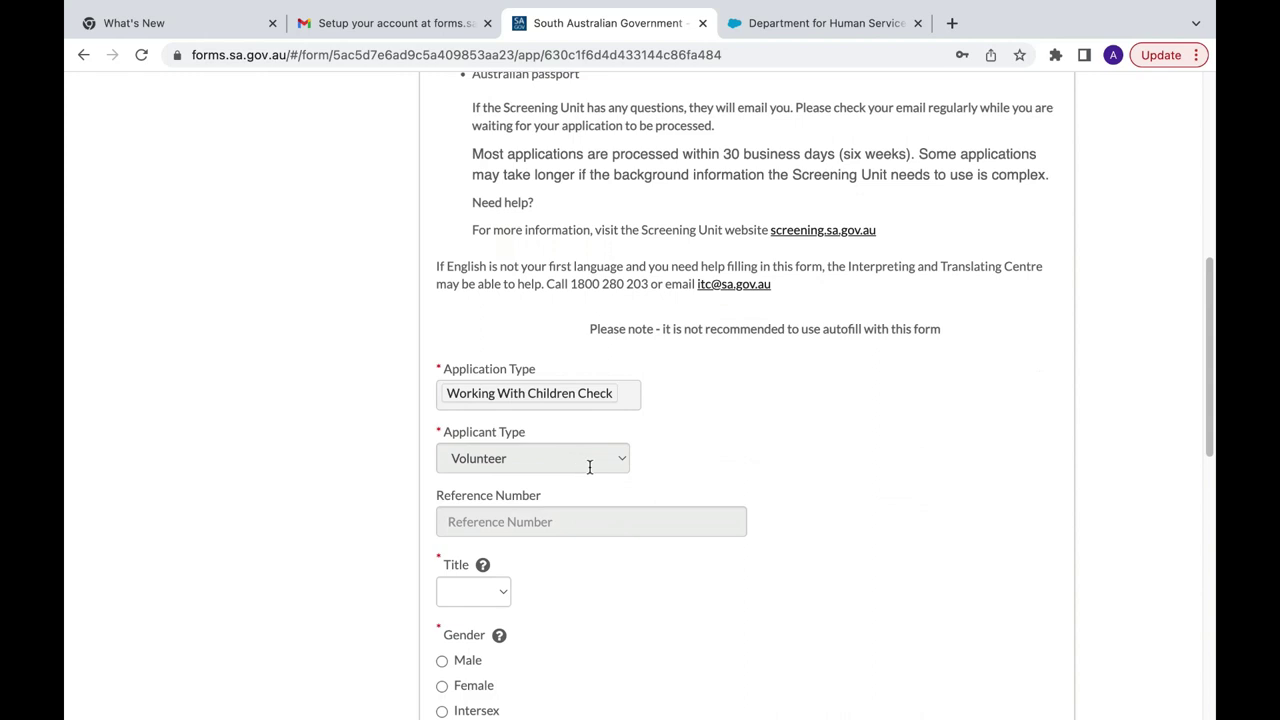
{"action": "scroll", "coordinate": [585, 465], "scroll_direction": "down", "scroll_amount": 2}
{"action": "left_click", "coordinate": [501, 404]}
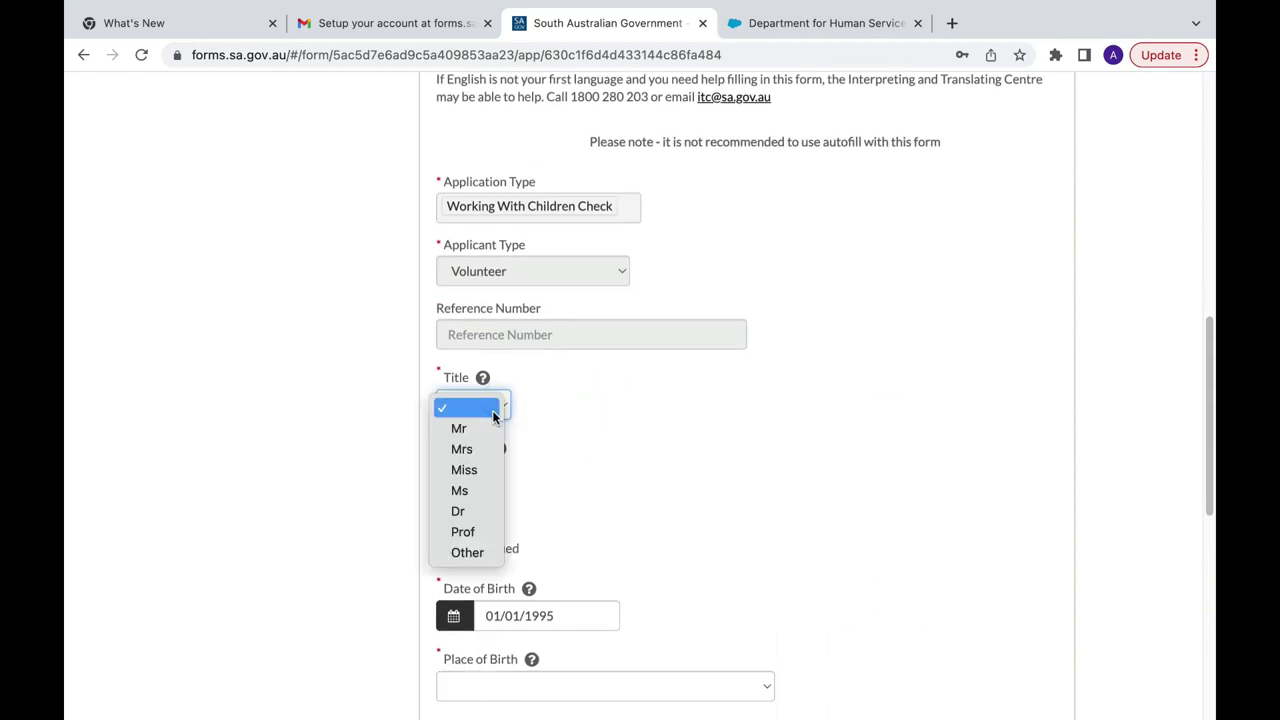
{"action": "left_click", "coordinate": [487, 430]}
{"action": "scroll", "coordinate": [487, 431], "scroll_direction": "down", "scroll_amount": 1}
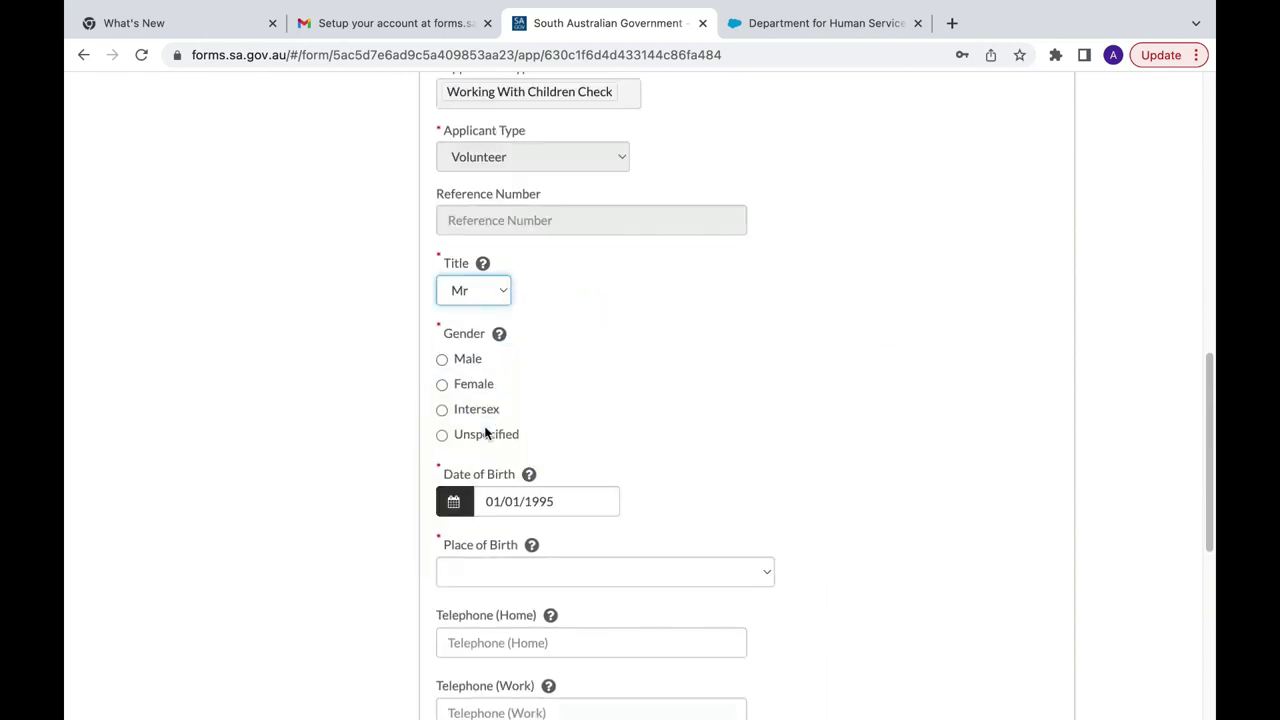
{"action": "left_click", "coordinate": [442, 360]}
Step: Enter place of birth as Nepal, state Jhapa, town Birtamod
{"action": "scroll", "coordinate": [640, 460], "scroll_direction": "down", "scroll_amount": 2}
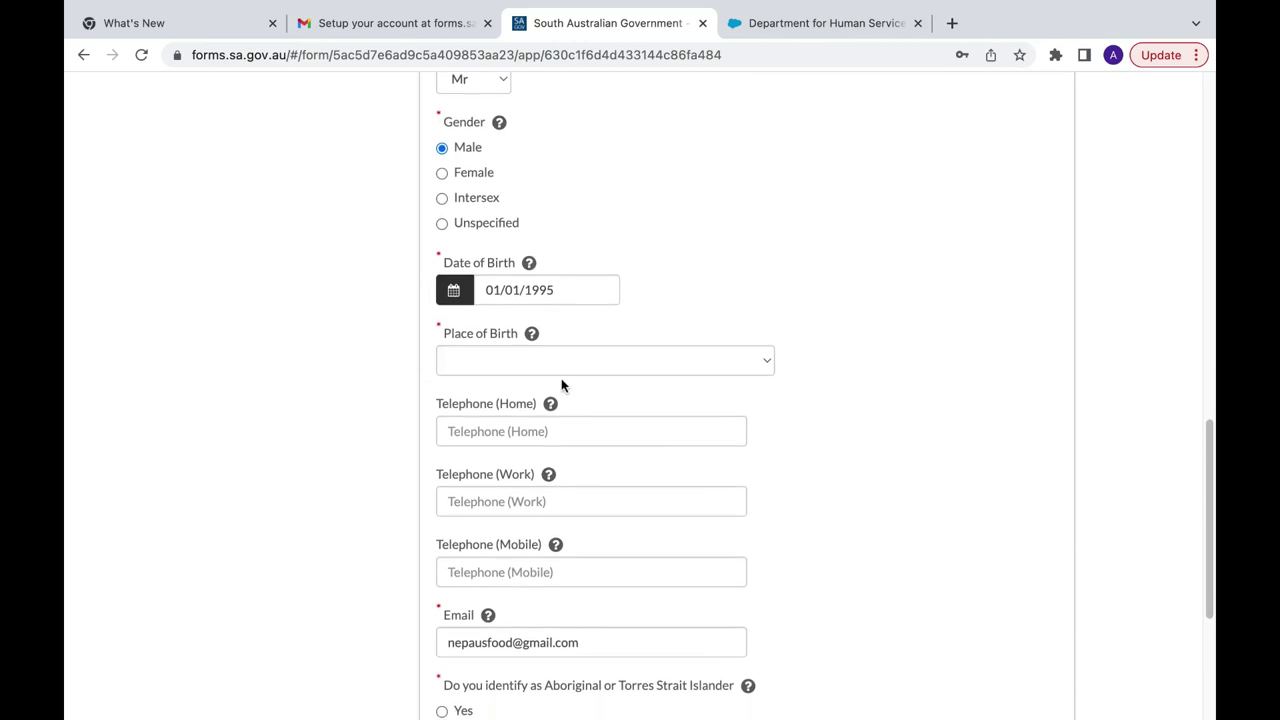
{"action": "left_click", "coordinate": [524, 362]}
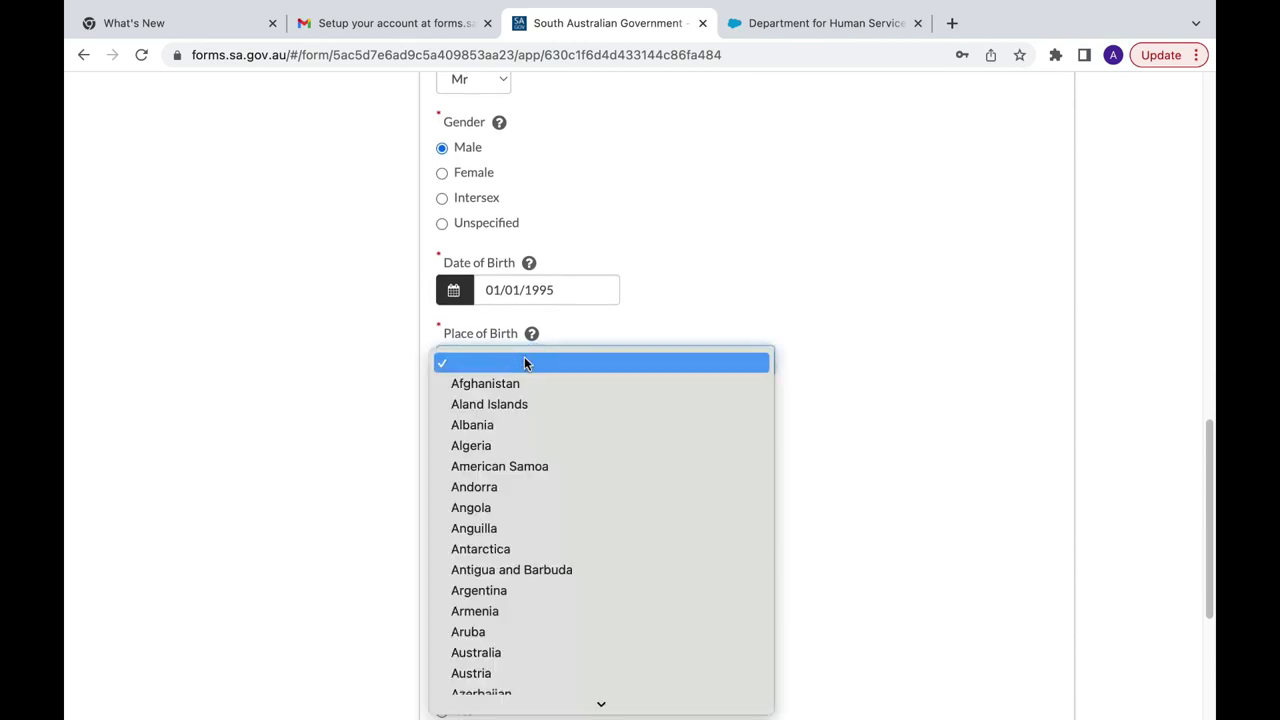
{"action": "type", "text": "ne"}
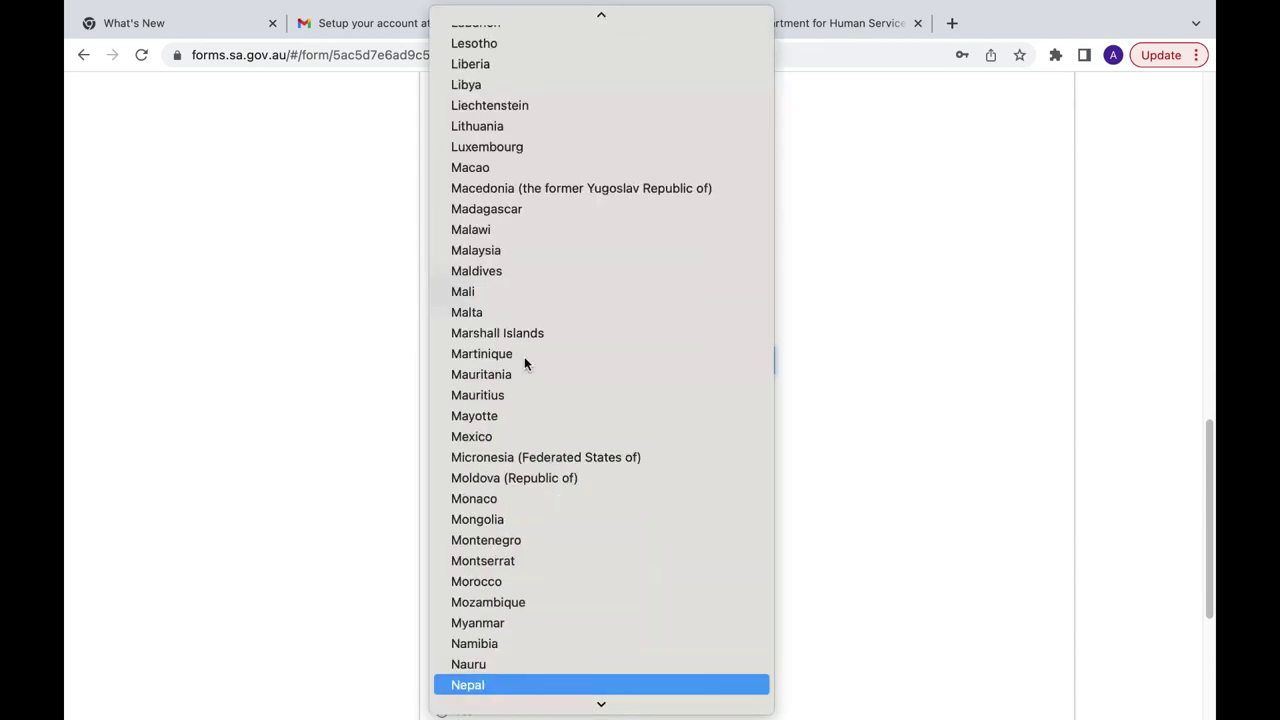
{"action": "key", "text": "Return"}
{"action": "left_click", "coordinate": [510, 428]}
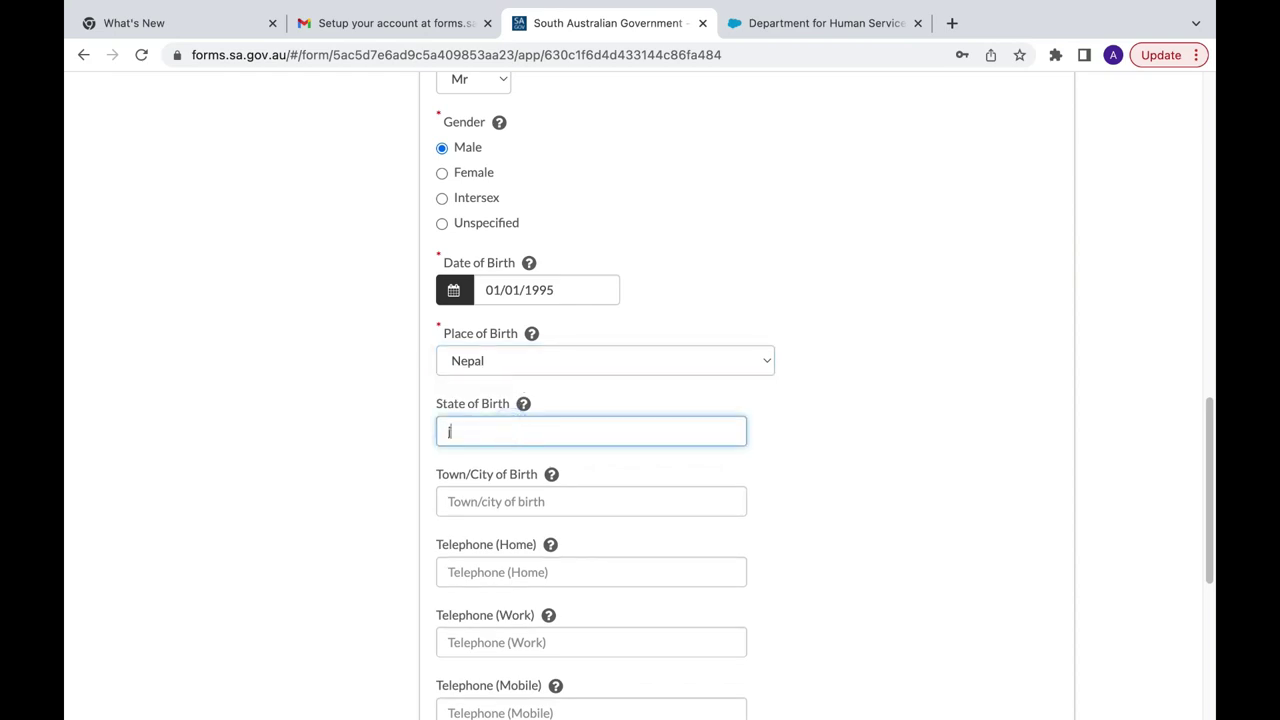
{"action": "type", "text": "Jhapa"}
{"action": "scroll", "coordinate": [520, 464], "scroll_direction": "down", "scroll_amount": 3}
{"action": "left_click", "coordinate": [495, 348]}
{"action": "type", "text": "Birtamod"}
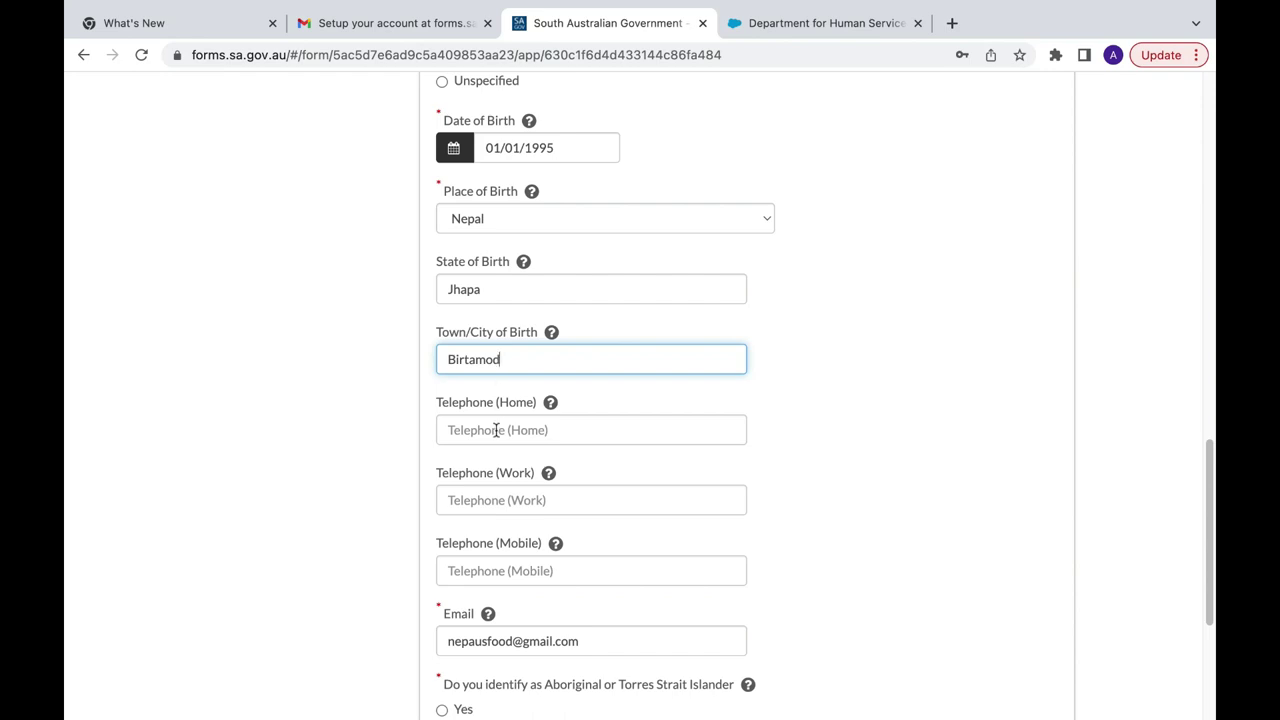
Step: Enter the mobile number, answer No to Aboriginal or Torres Strait Islander, and continue
{"action": "scroll", "coordinate": [491, 457], "scroll_direction": "down", "scroll_amount": 3}
{"action": "left_click", "coordinate": [493, 436]}
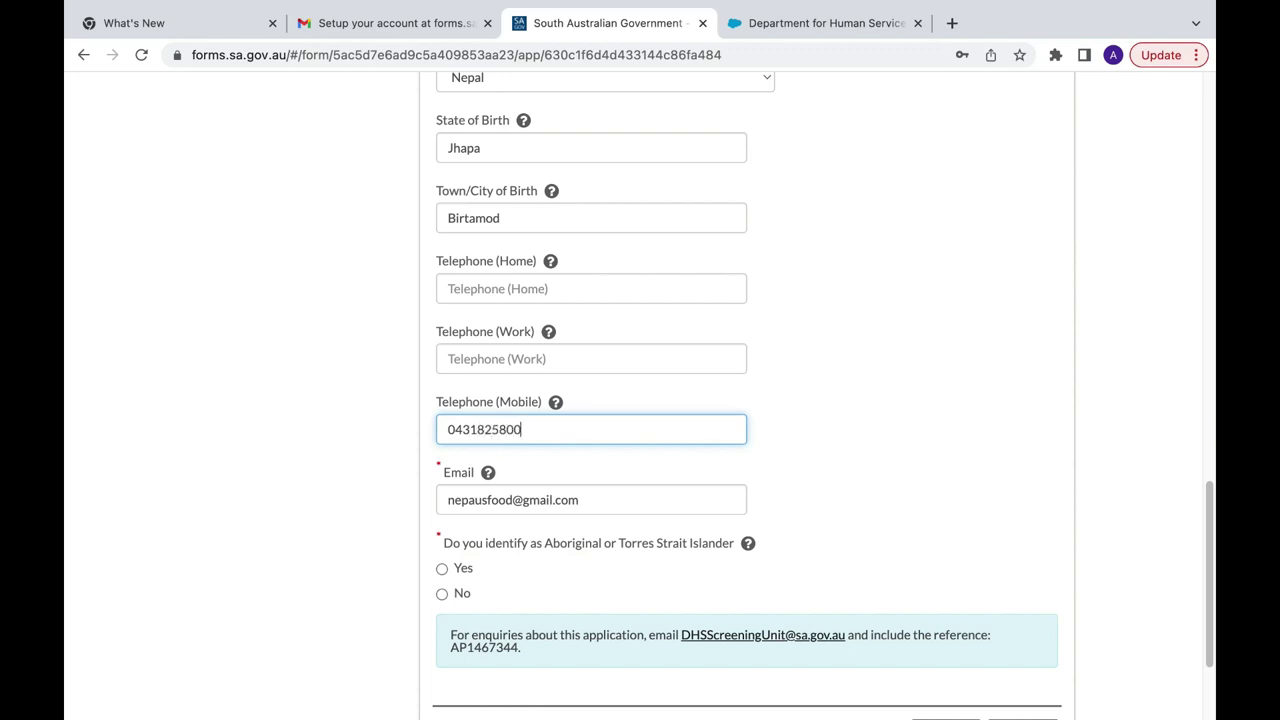
{"action": "scroll", "coordinate": [443, 474], "scroll_direction": "down", "scroll_amount": 3}
{"action": "left_click", "coordinate": [443, 474]}
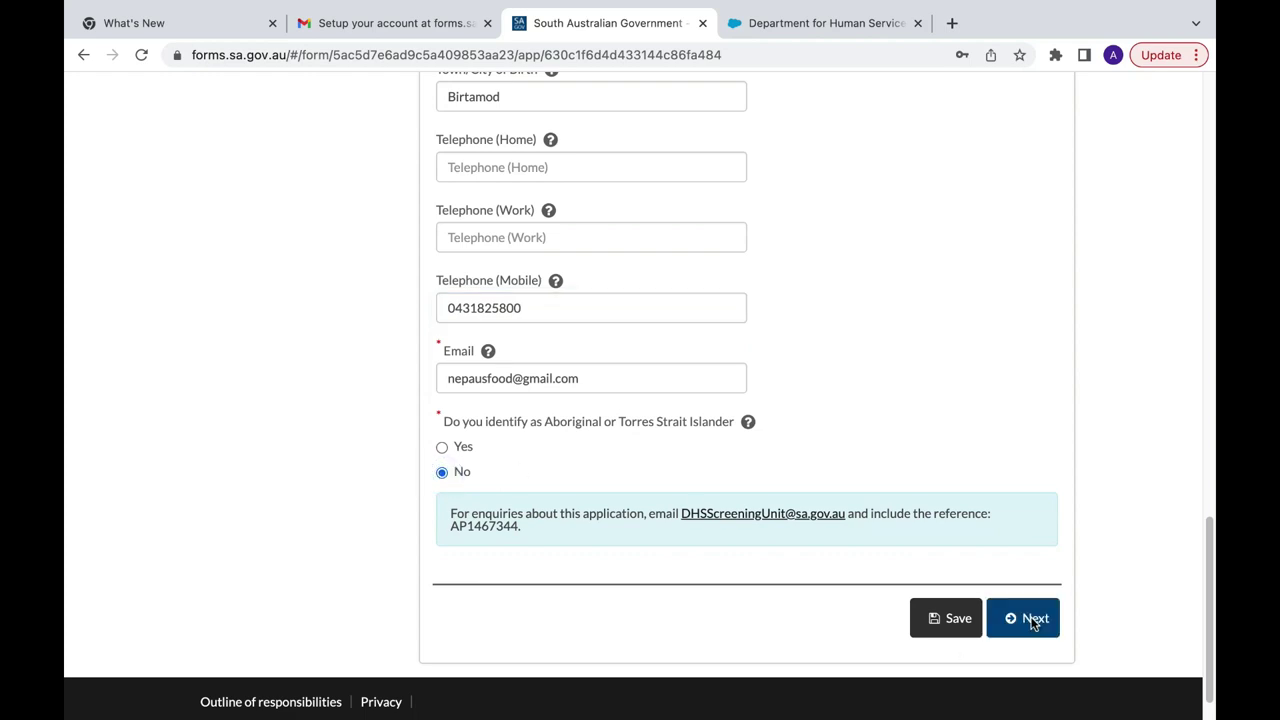
{"action": "left_click", "coordinate": [1033, 620]}
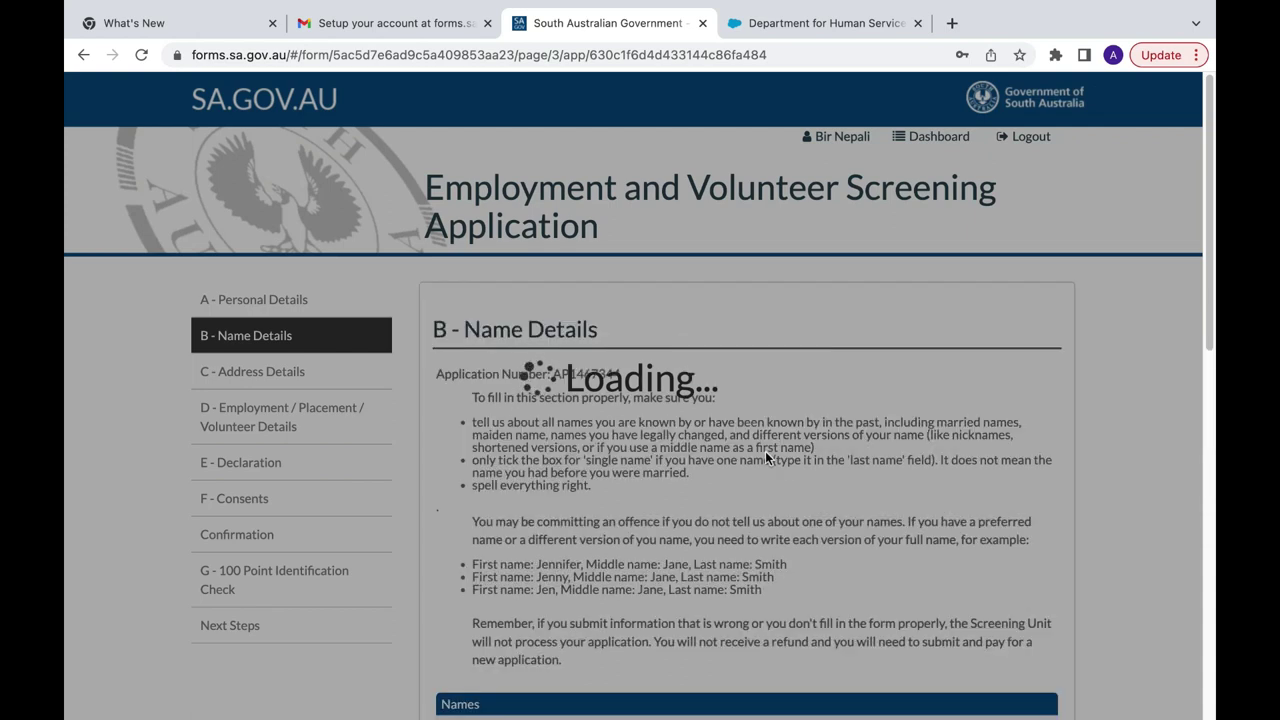
Step: Resolve the name details validation error by choosing No for Middle Name, then continue
{"action": "scroll", "coordinate": [765, 451], "scroll_direction": "down", "scroll_amount": 5}
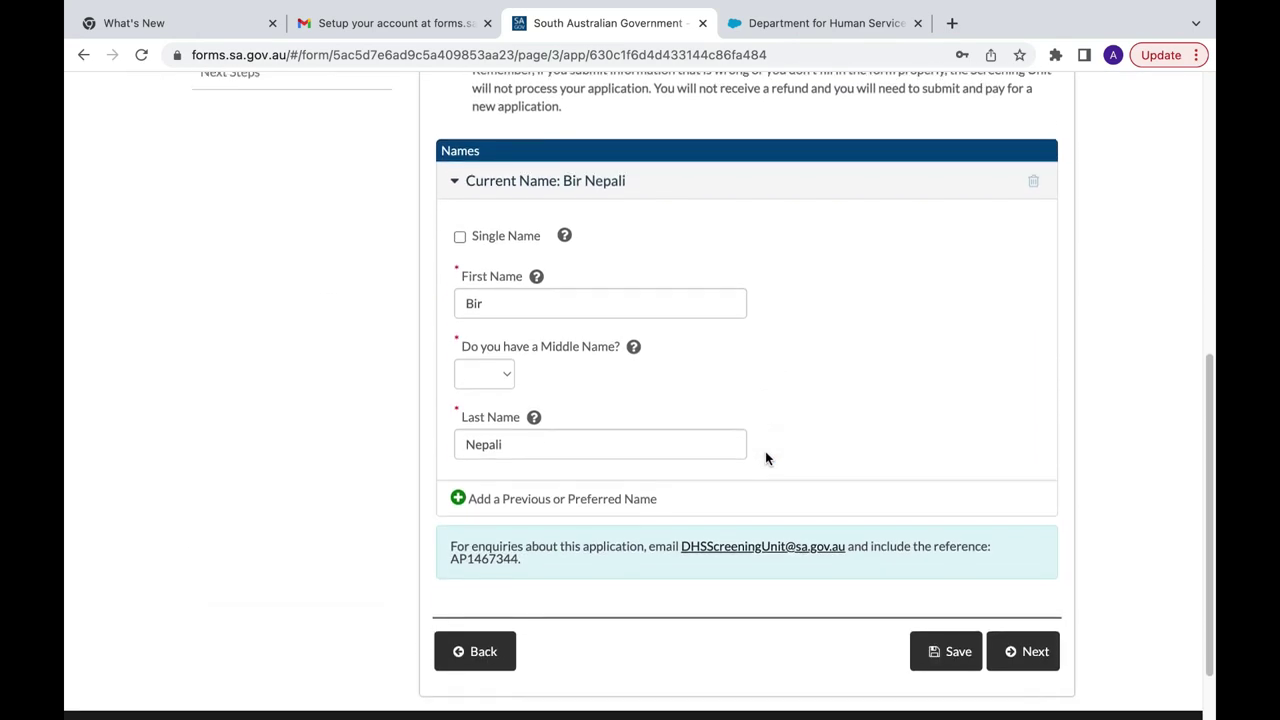
{"action": "scroll", "coordinate": [765, 458], "scroll_direction": "down", "scroll_amount": 1}
{"action": "scroll", "coordinate": [610, 305], "scroll_direction": "down", "scroll_amount": 1}
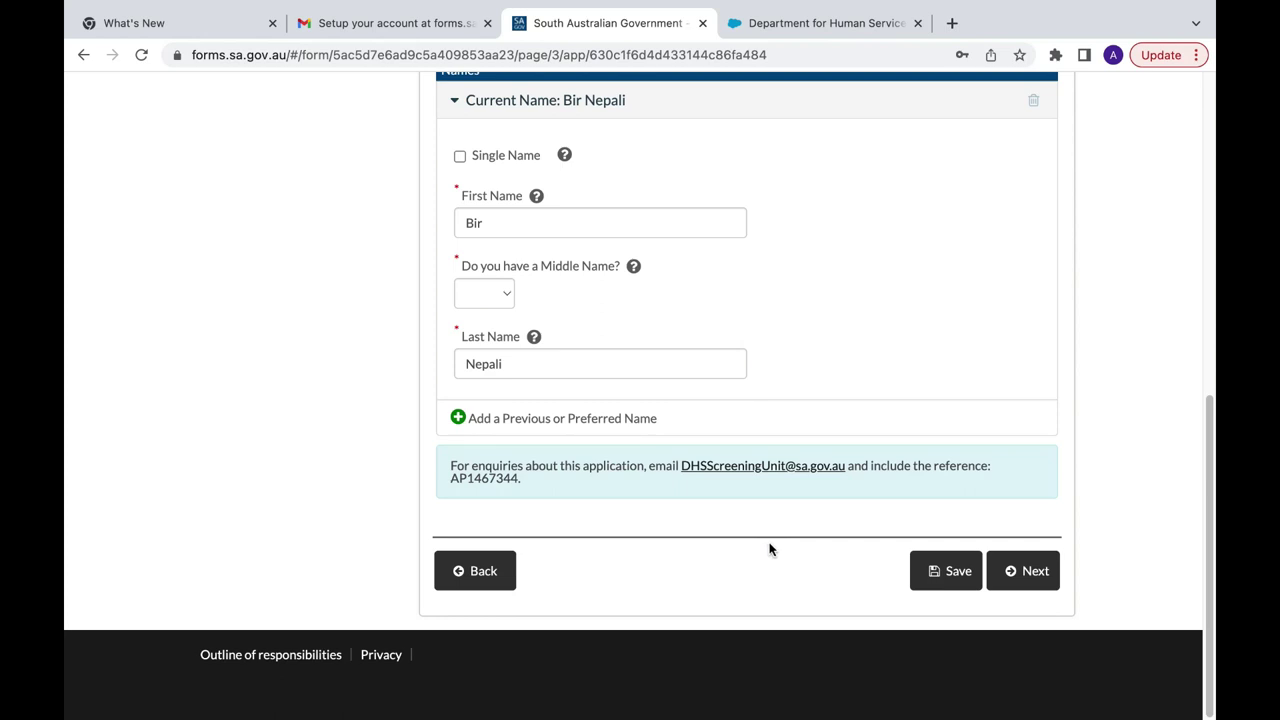
{"action": "left_click", "coordinate": [1032, 576]}
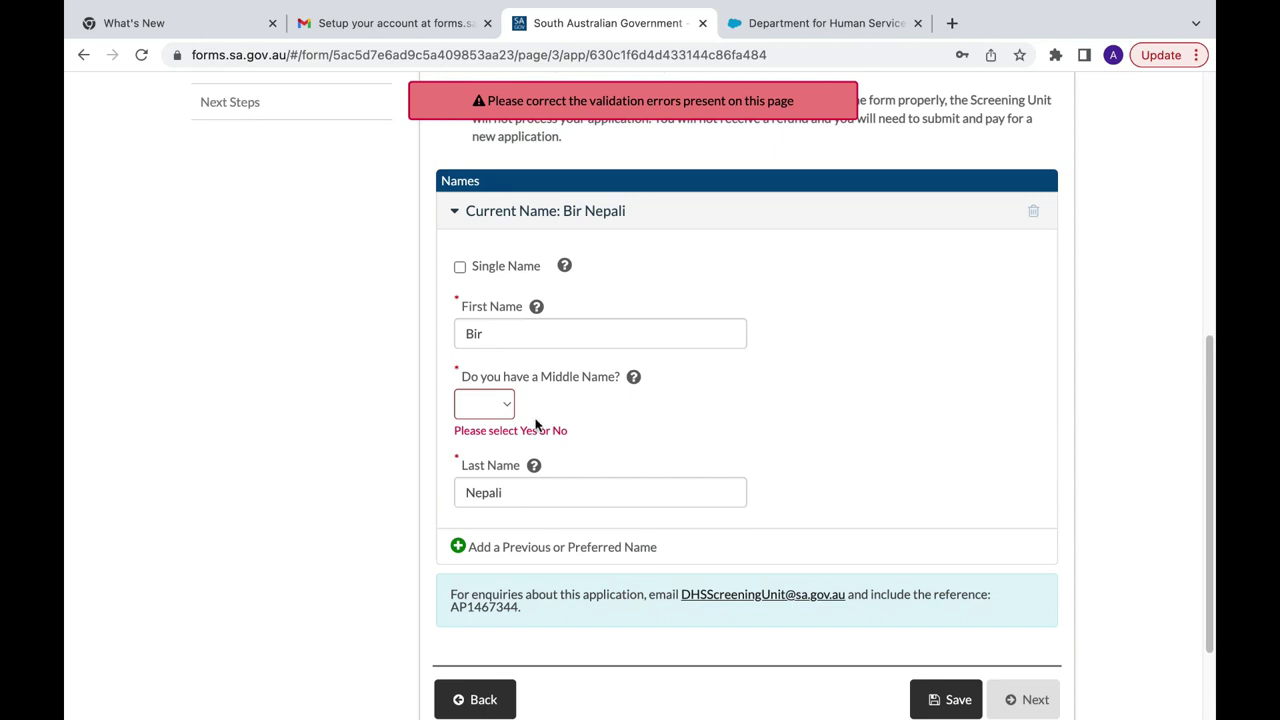
{"action": "left_click", "coordinate": [496, 403]}
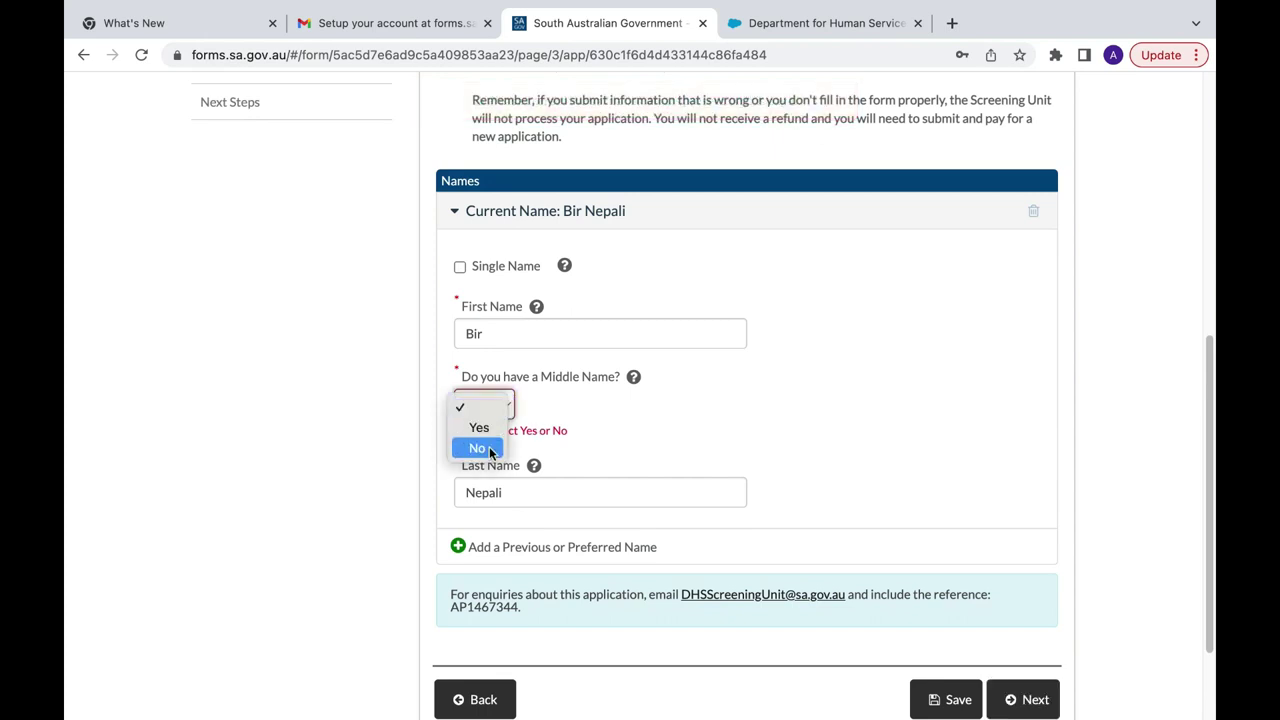
{"action": "left_click", "coordinate": [489, 447]}
{"action": "scroll", "coordinate": [717, 474], "scroll_direction": "down", "scroll_amount": 3}
{"action": "left_click", "coordinate": [1015, 568]}
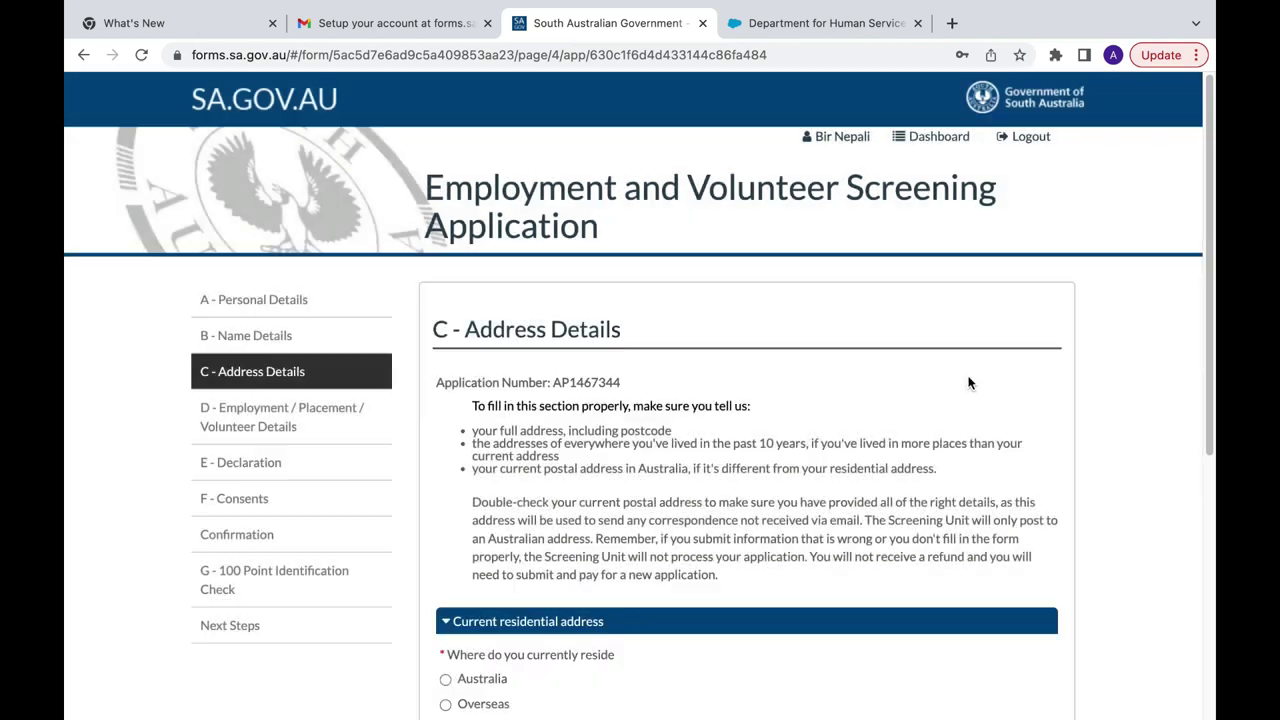
Step: Set residence country to Australia and pick the suggested Adelaide residential address
{"action": "scroll", "coordinate": [968, 382], "scroll_direction": "down", "scroll_amount": 1}
{"action": "scroll", "coordinate": [968, 382], "scroll_direction": "down", "scroll_amount": 3}
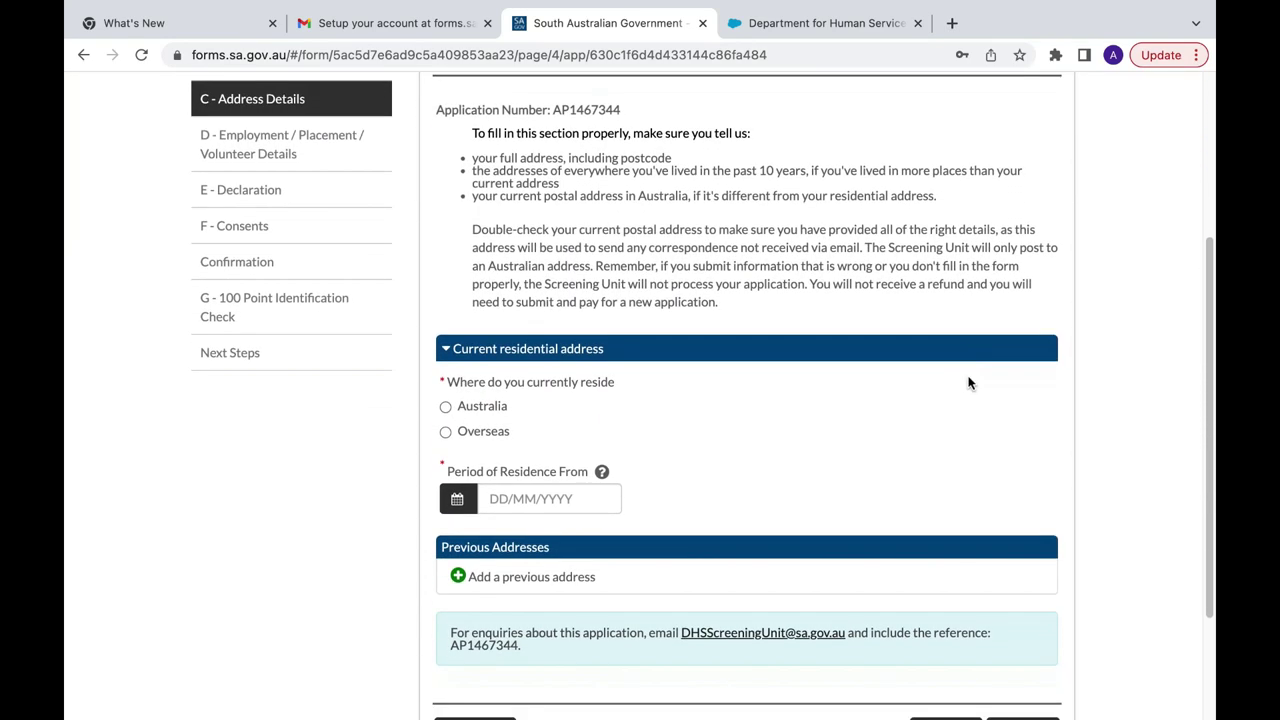
{"action": "scroll", "coordinate": [968, 382], "scroll_direction": "down", "scroll_amount": 2}
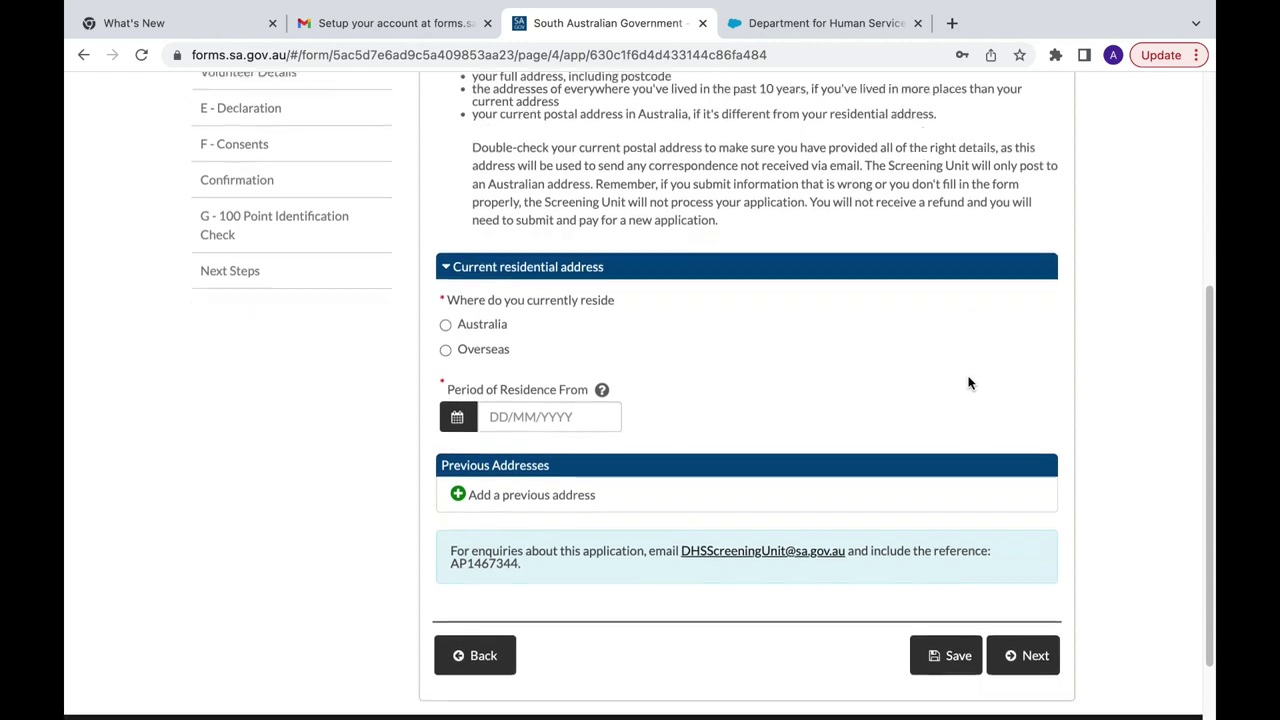
{"action": "left_click", "coordinate": [446, 320]}
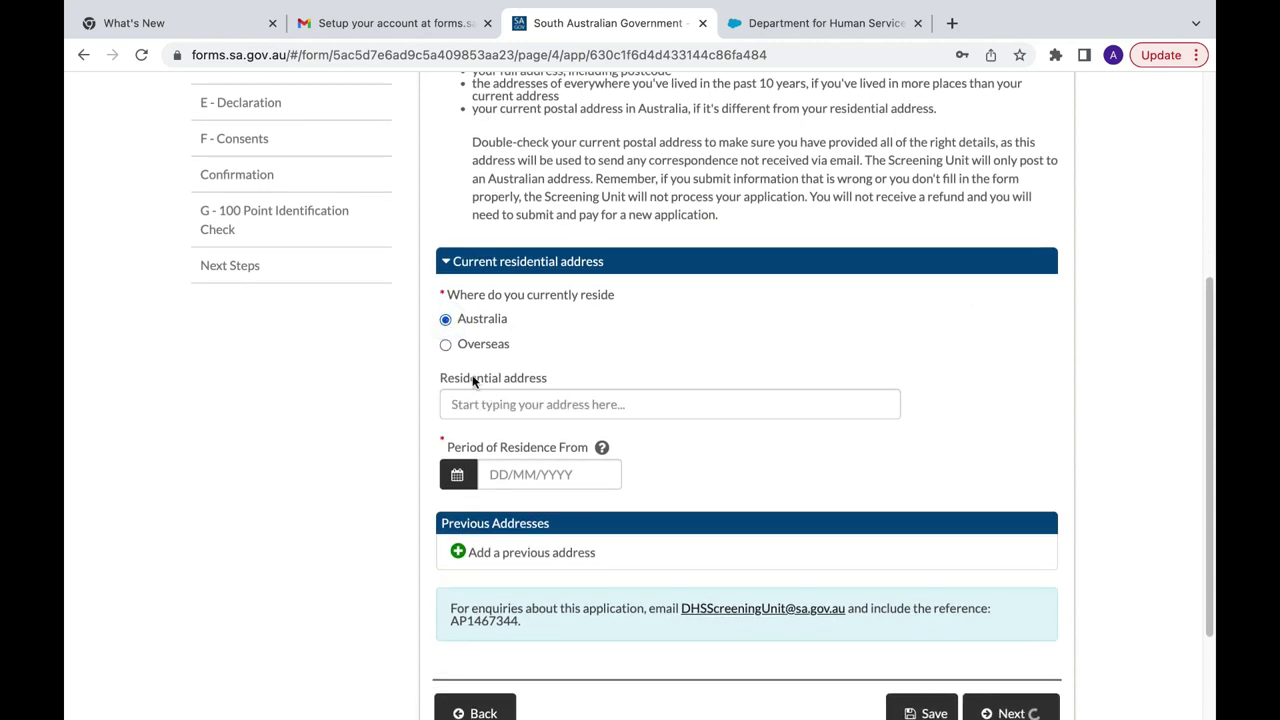
{"action": "left_click", "coordinate": [488, 403]}
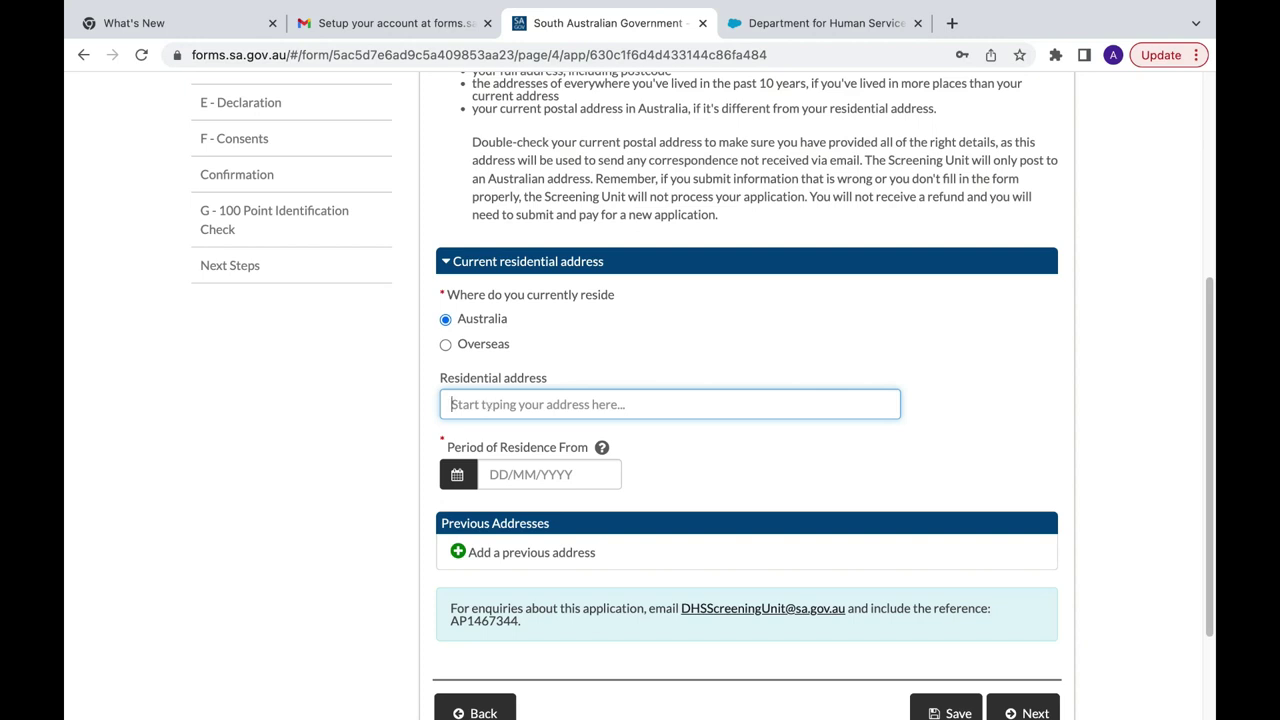
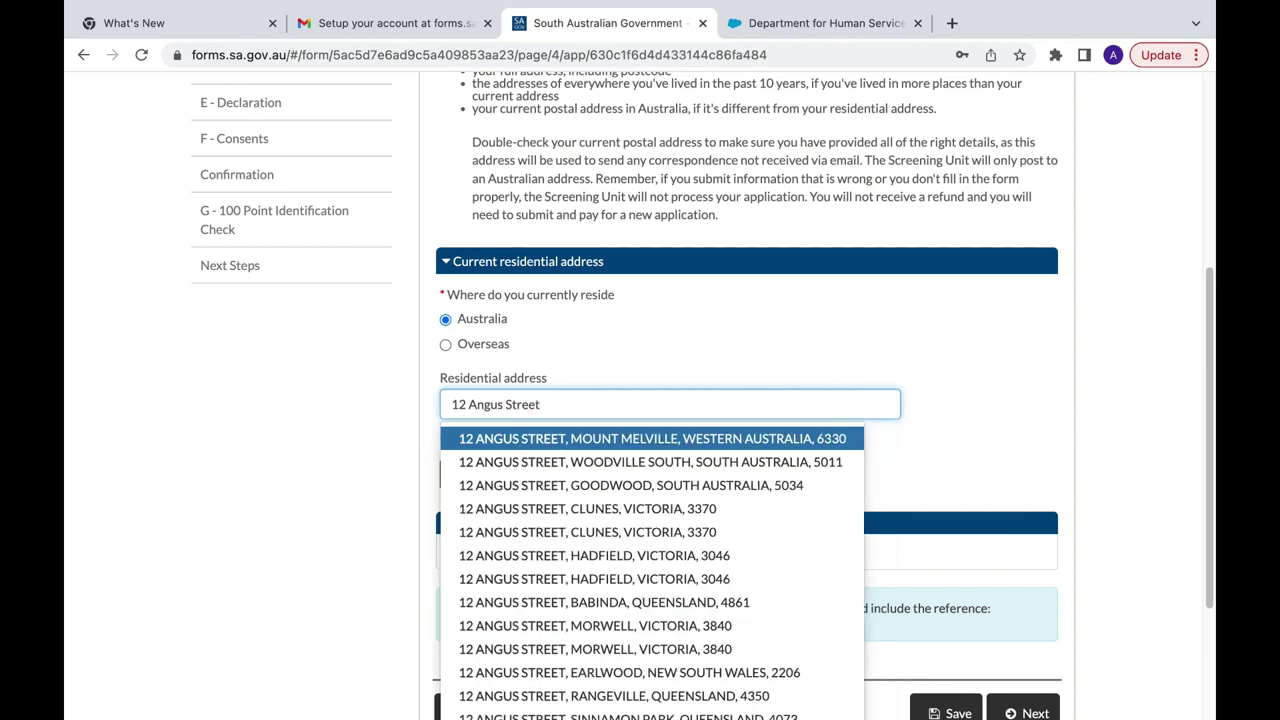
{"action": "left_click", "coordinate": [512, 440]}
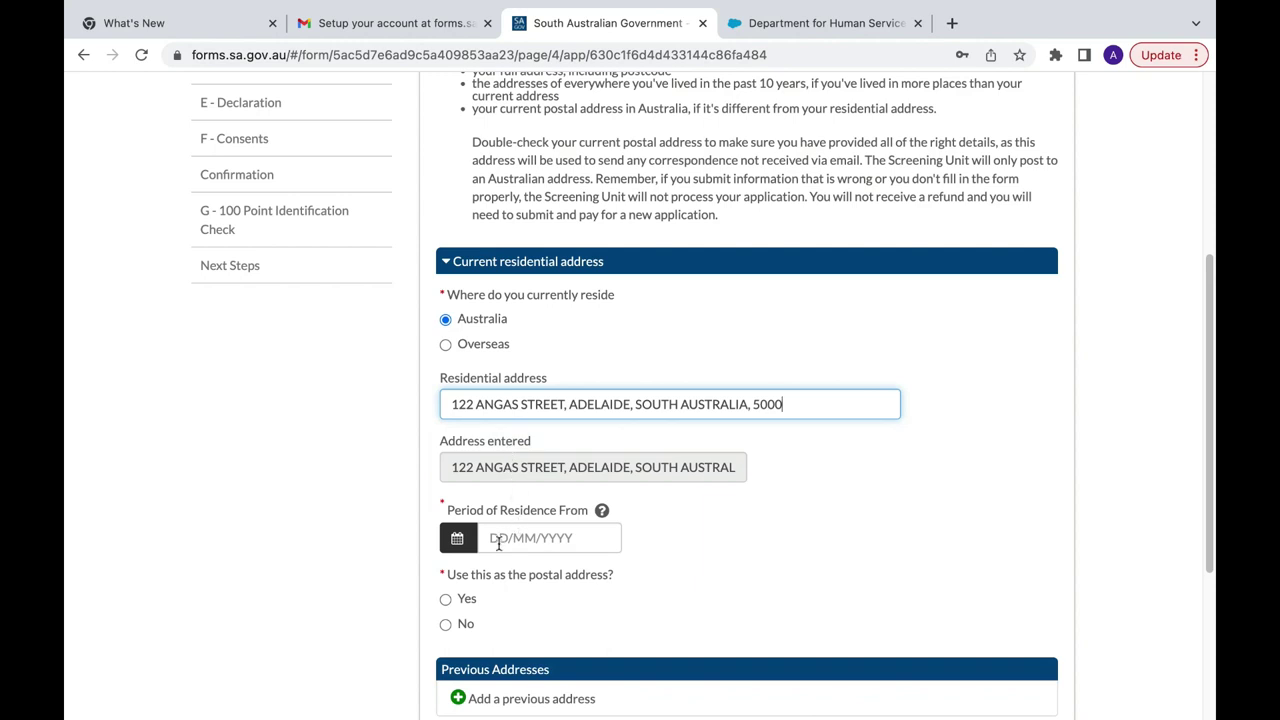
Step: Set the residence start date to 01/08/2022 with the date picker
{"action": "left_click", "coordinate": [498, 543]}
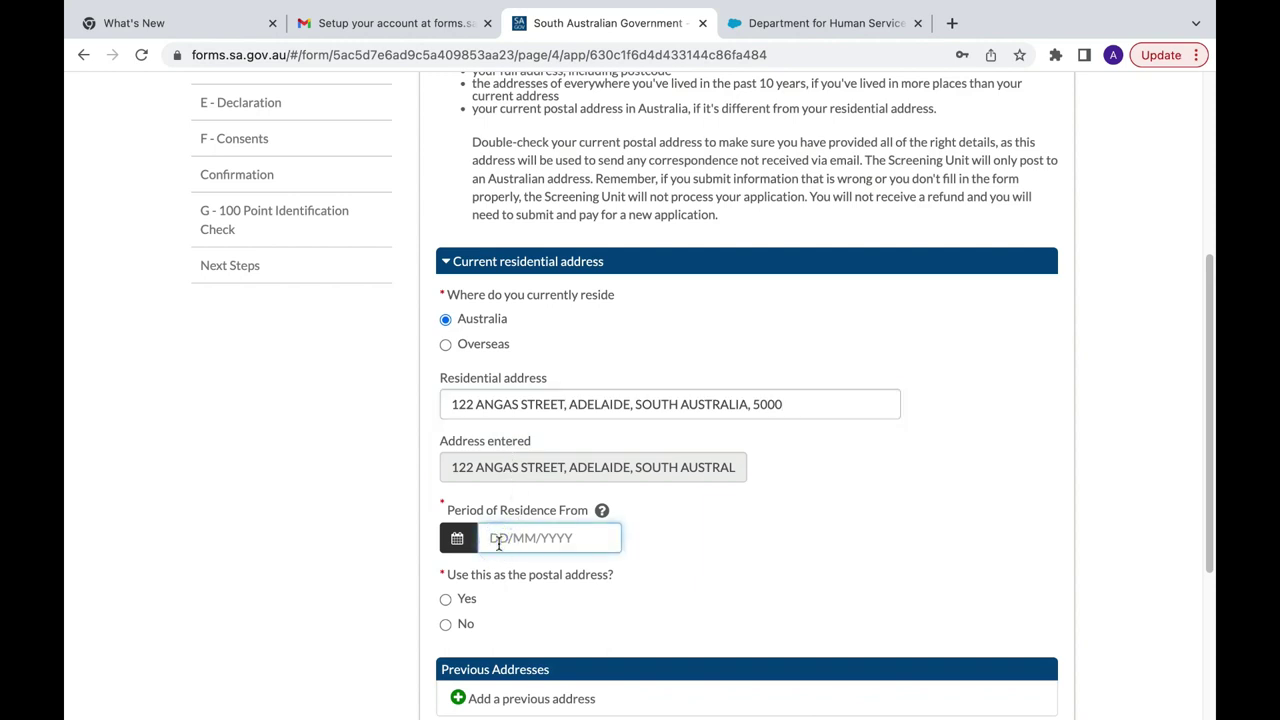
{"action": "type", "text": "20 12"}
{"action": "key", "text": "BackSpace"}
{"action": "key", "text": "BackSpace"}
{"action": "left_click", "coordinate": [457, 538]}
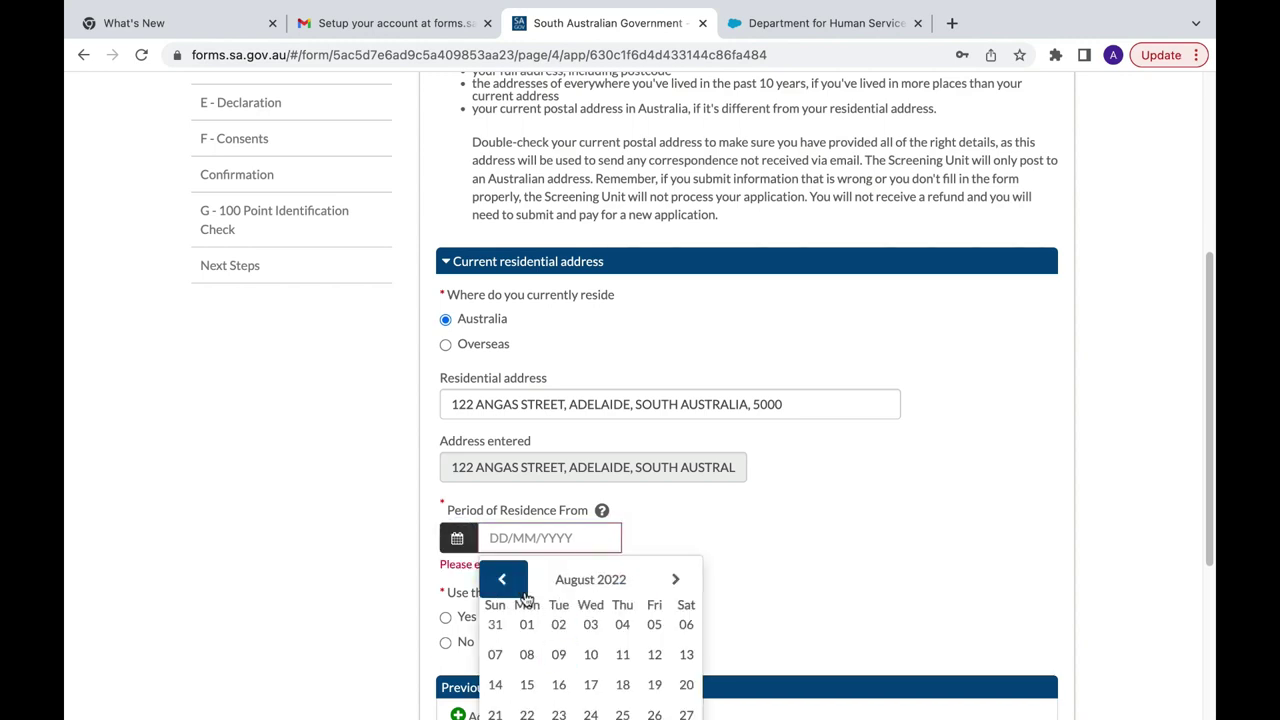
{"action": "left_click", "coordinate": [531, 632]}
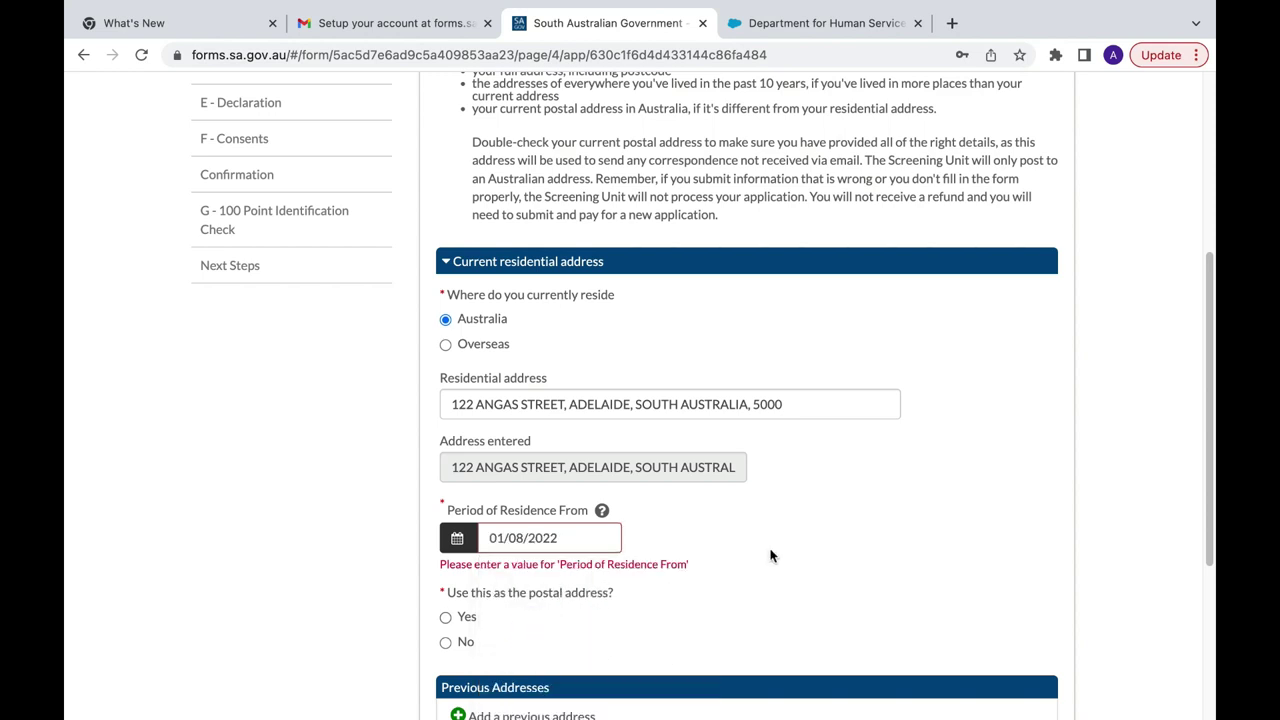
Step: Use the residential address as postal address and re-pick 1 August 2022 as residence start
{"action": "scroll", "coordinate": [771, 551], "scroll_direction": "down", "scroll_amount": 2}
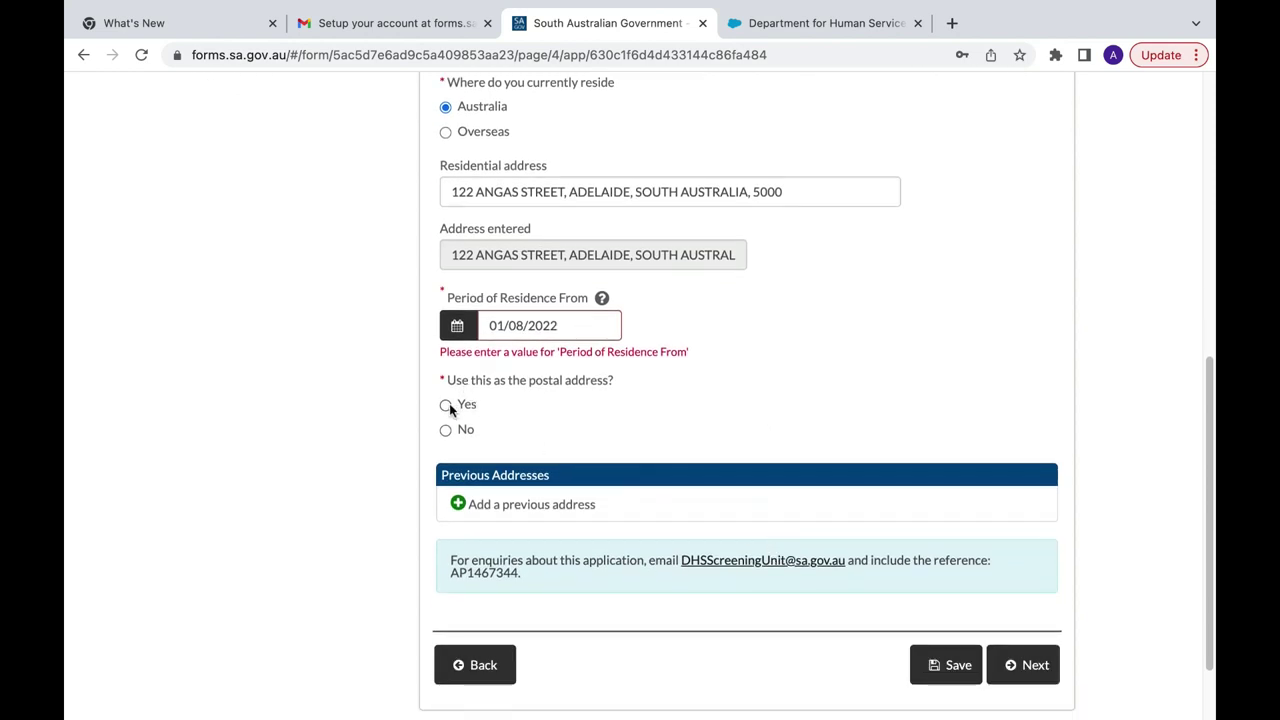
{"action": "left_click", "coordinate": [446, 405]}
{"action": "left_click", "coordinate": [549, 333]}
{"action": "left_click", "coordinate": [551, 331]}
{"action": "key", "text": "BackSpace"}
{"action": "key", "text": "BackSpace"}
{"action": "key", "text": "BackSpace"}
{"action": "key", "text": "BackSpace"}
{"action": "key", "text": "BackSpace"}
{"action": "key", "text": "BackSpace"}
{"action": "key", "text": "BackSpace"}
{"action": "key", "text": "BackSpace"}
{"action": "key", "text": "BackSpace"}
{"action": "key", "text": "BackSpace"}
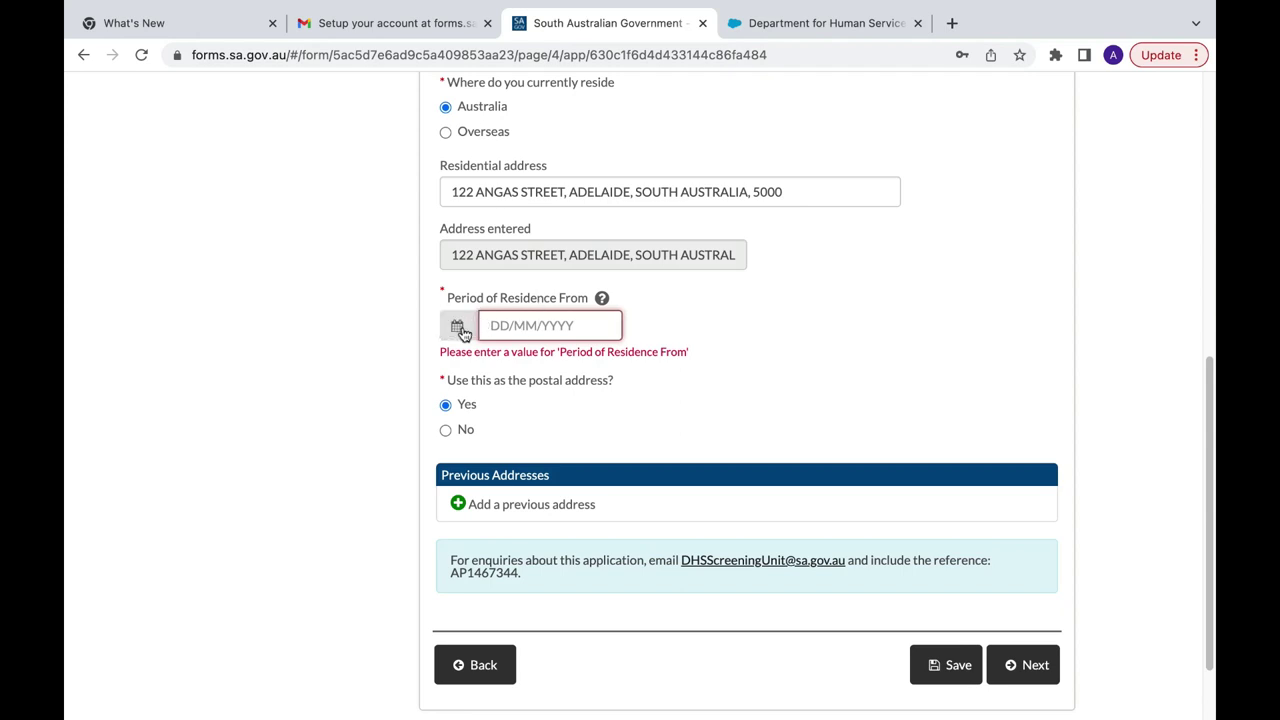
{"action": "left_click", "coordinate": [457, 325]}
{"action": "left_click", "coordinate": [527, 412]}
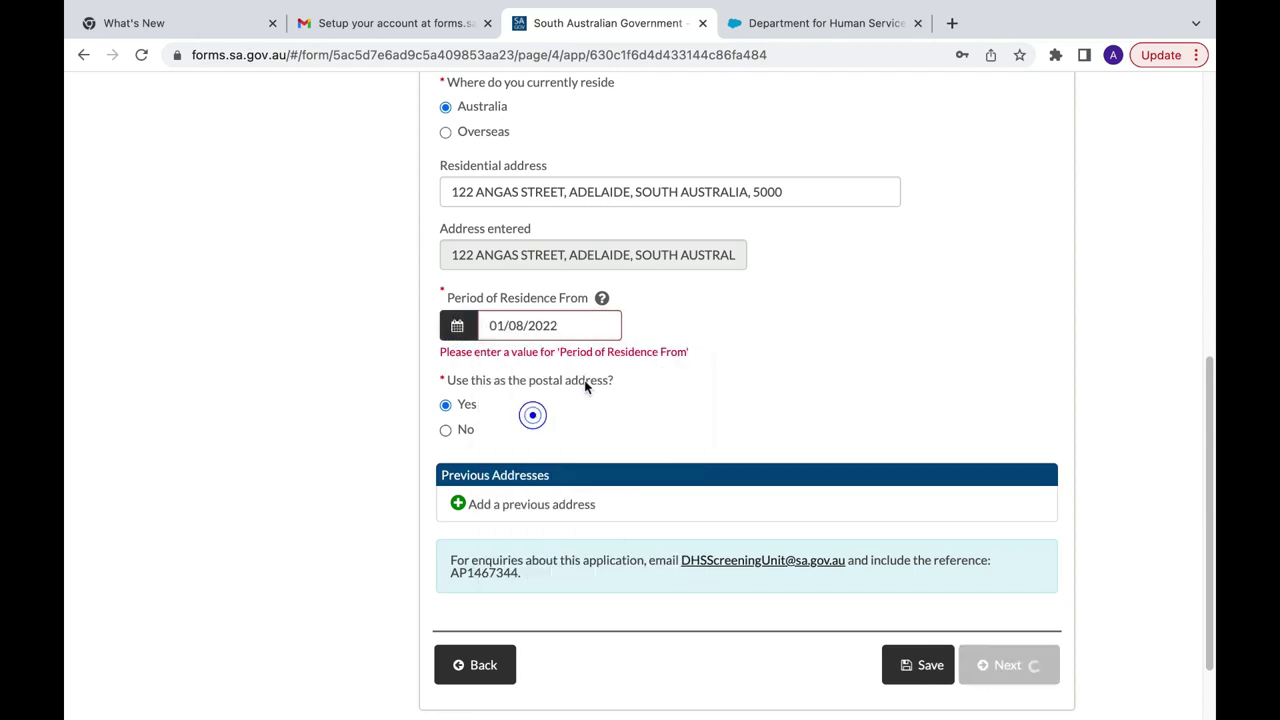
{"action": "left_click", "coordinate": [740, 400]}
{"action": "scroll", "coordinate": [740, 400], "scroll_direction": "down", "scroll_amount": 1}
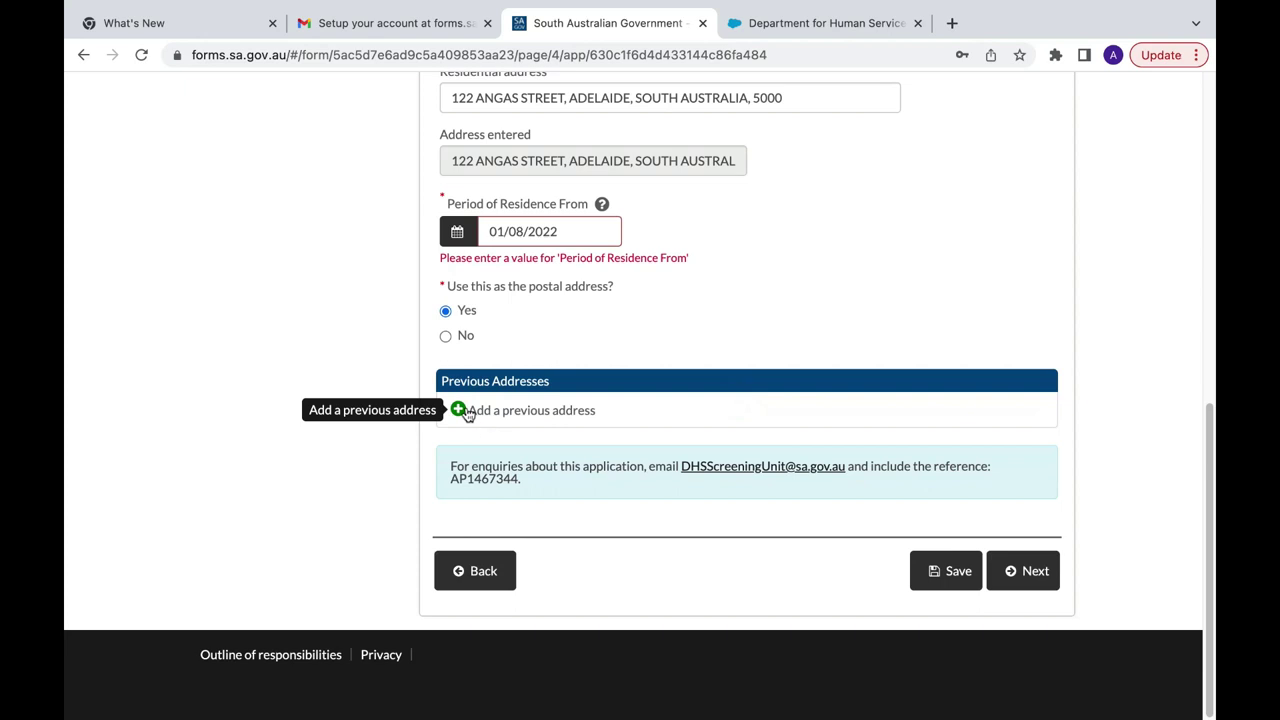
Step: Add a previous address entry and make it an Overseas address
{"action": "left_click", "coordinate": [463, 412]}
{"action": "scroll", "coordinate": [463, 412], "scroll_direction": "down", "scroll_amount": 2}
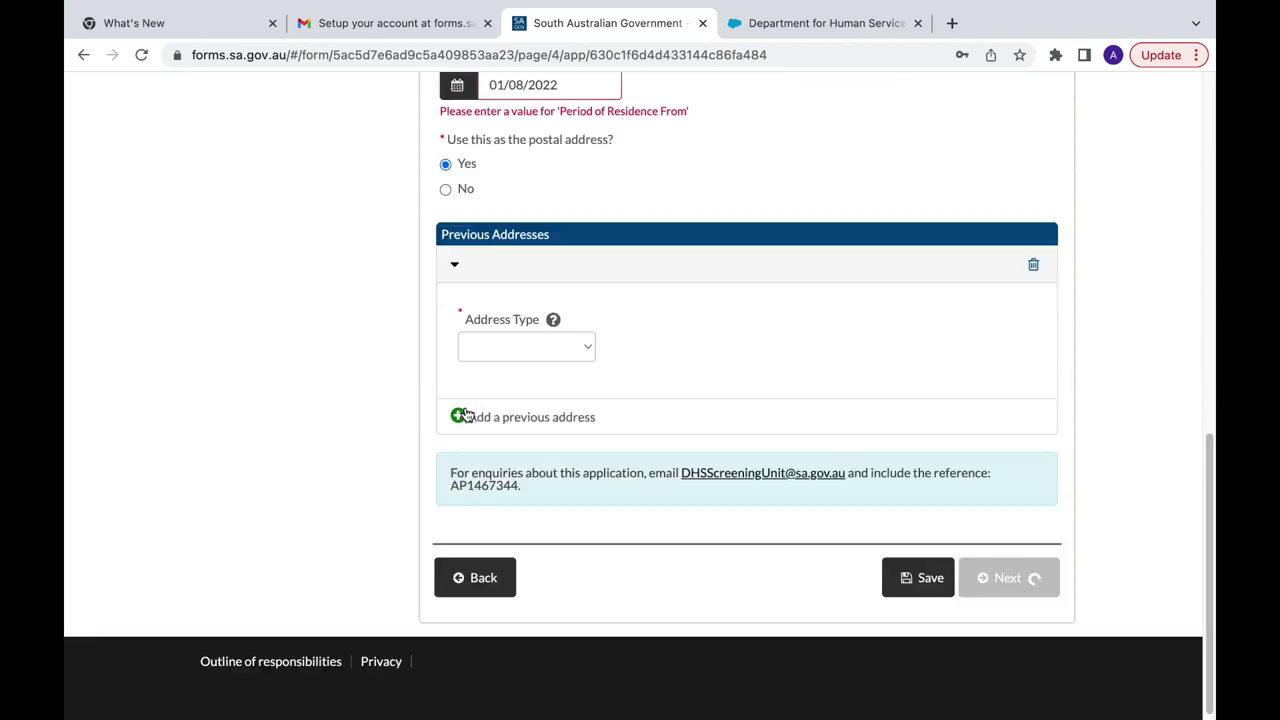
{"action": "left_click", "coordinate": [581, 344]}
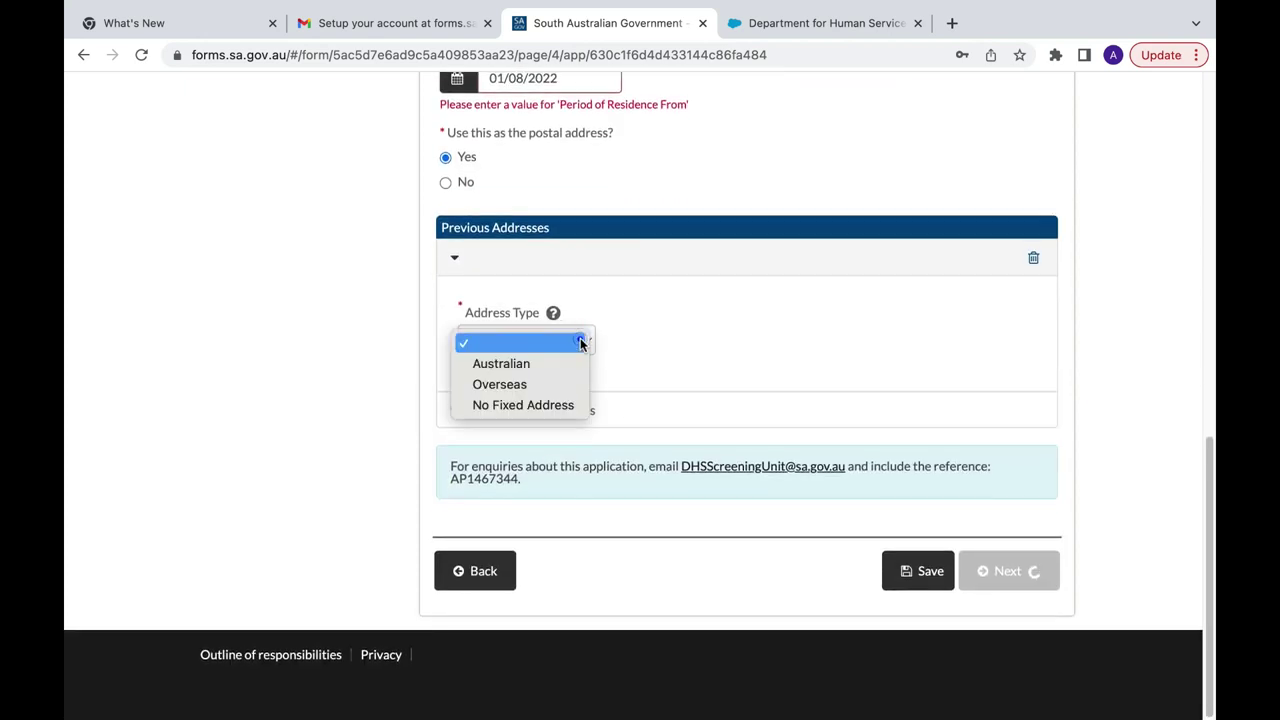
{"action": "left_click", "coordinate": [548, 391]}
{"action": "scroll", "coordinate": [548, 388], "scroll_direction": "down", "scroll_amount": 1}
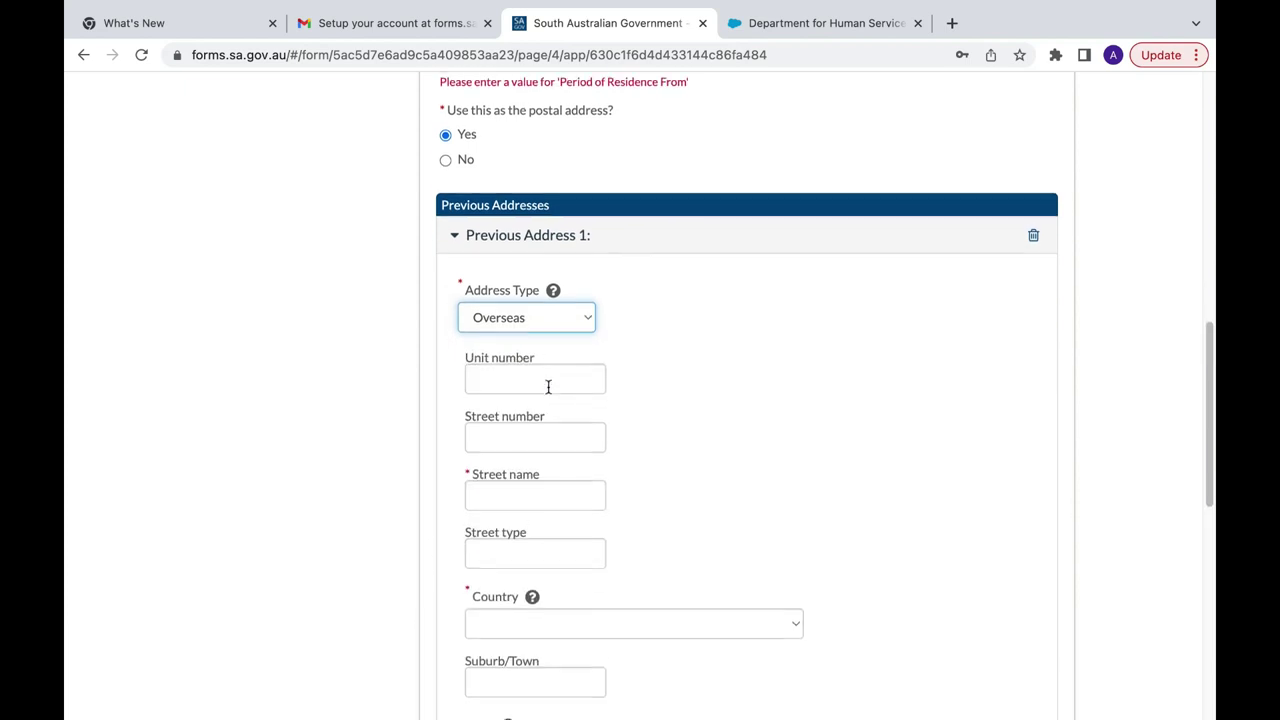
{"action": "scroll", "coordinate": [548, 387], "scroll_direction": "down", "scroll_amount": 2}
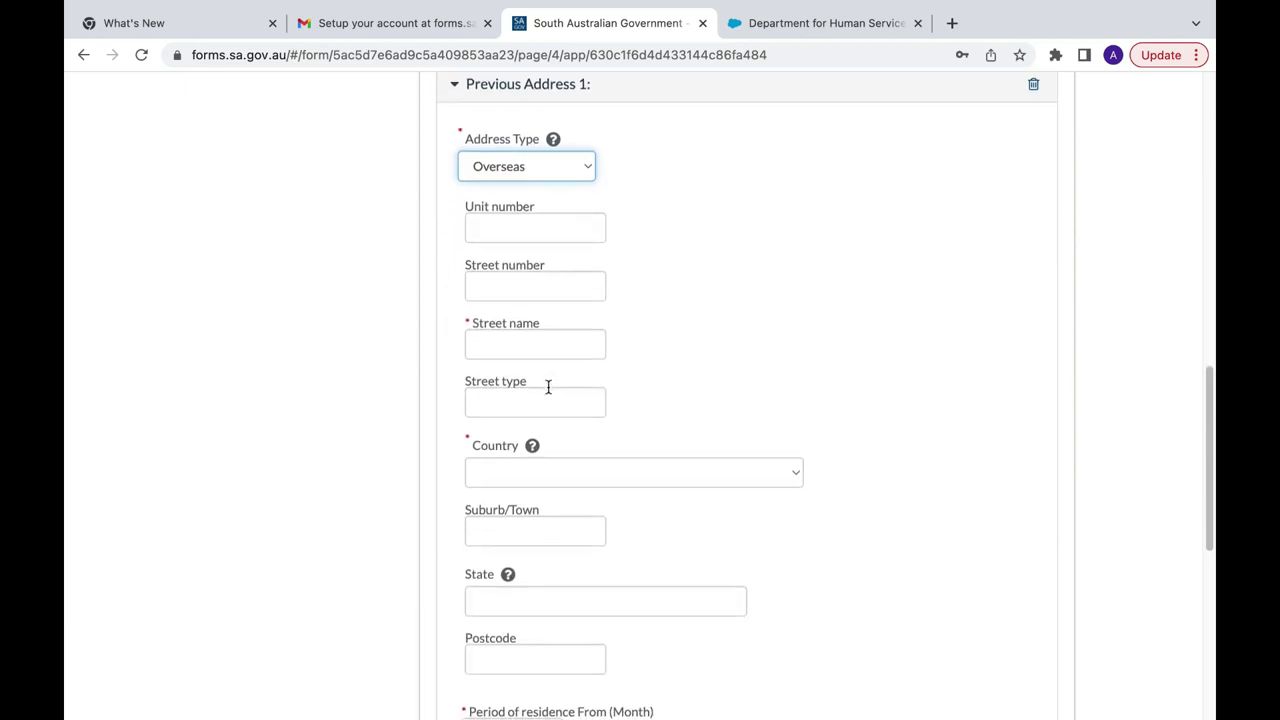
Step: Enter the street name, choose Nepal as country and Province 1 as state
{"action": "left_click", "coordinate": [509, 339]}
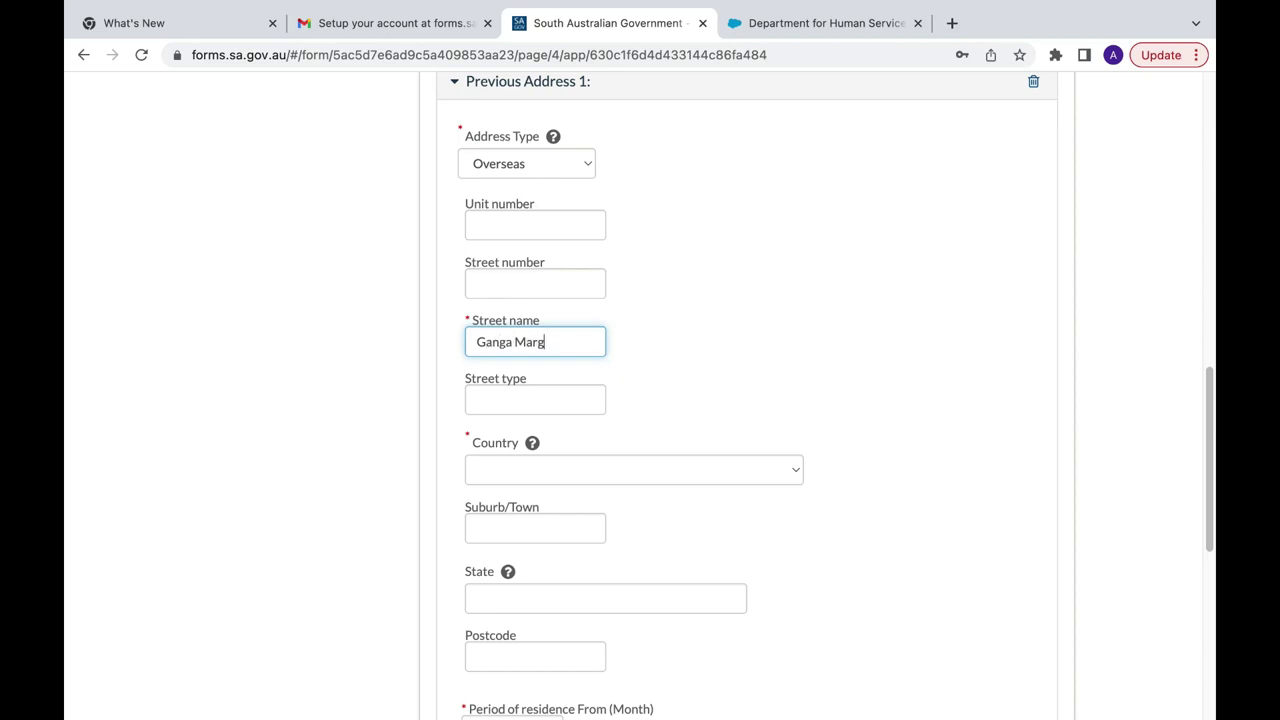
{"action": "left_click", "coordinate": [508, 470]}
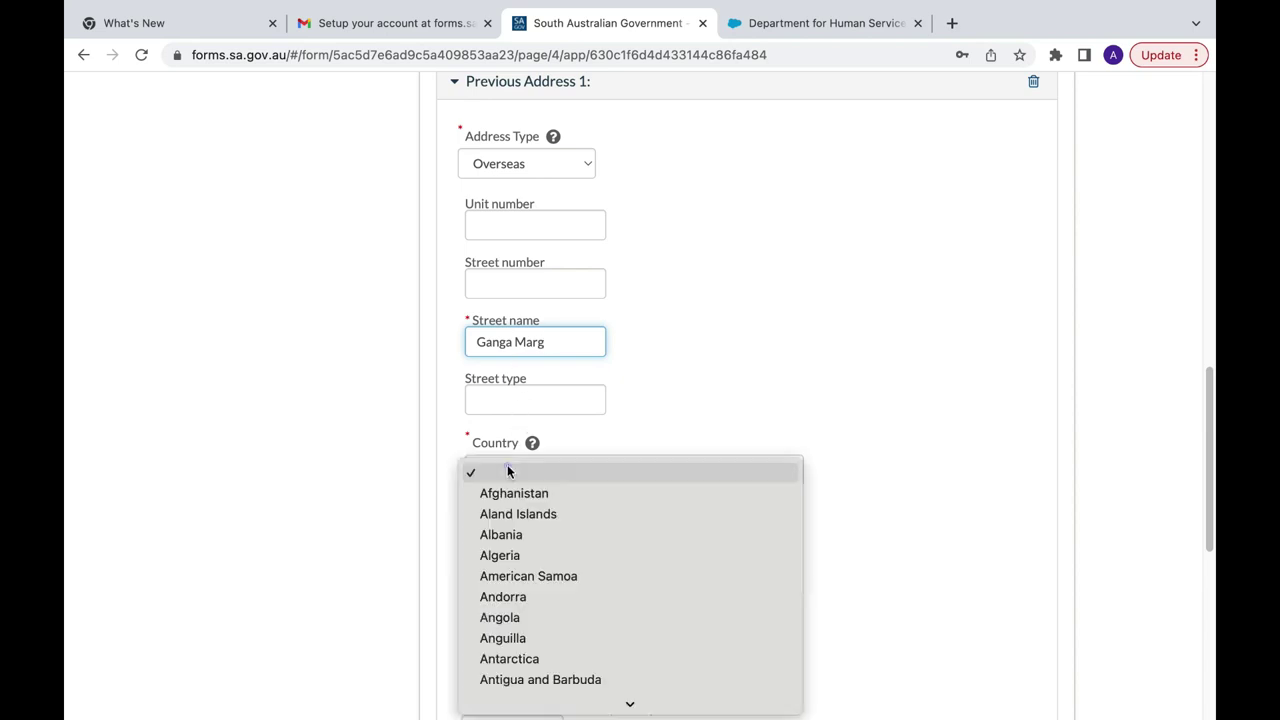
{"action": "type", "text": "ne"}
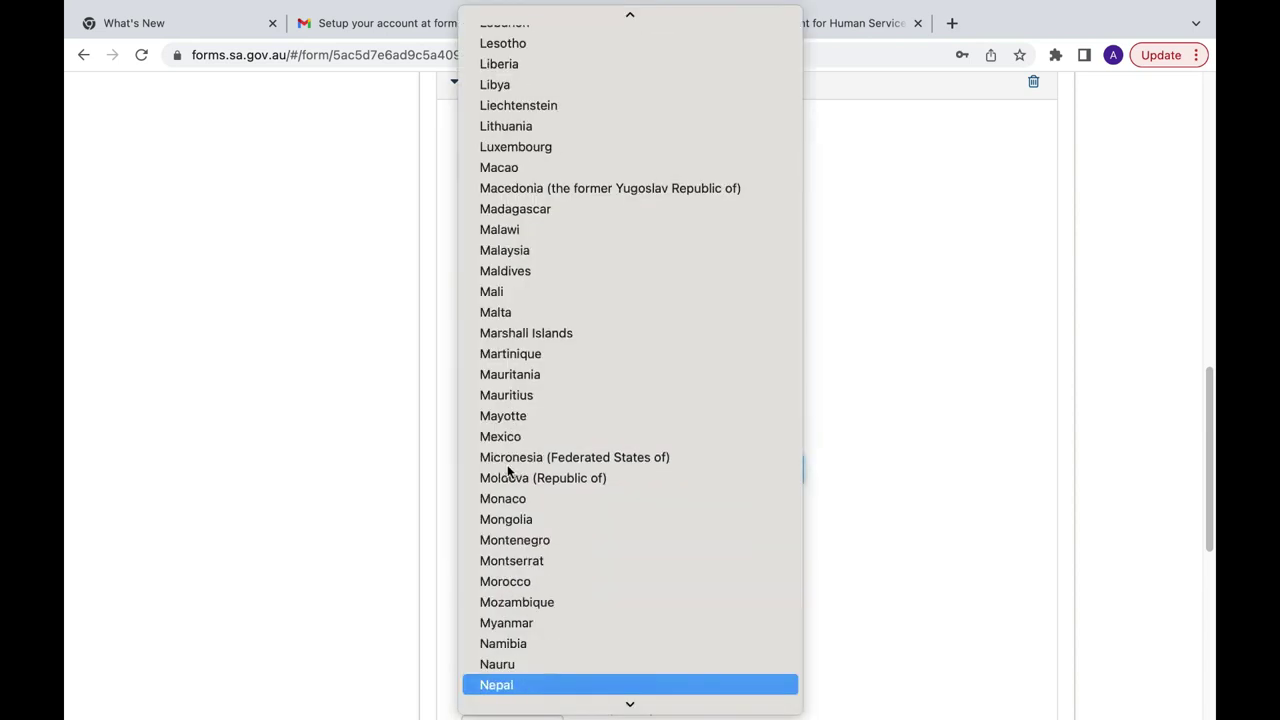
{"action": "key", "text": "Return"}
{"action": "scroll", "coordinate": [495, 490], "scroll_direction": "down", "scroll_amount": 2}
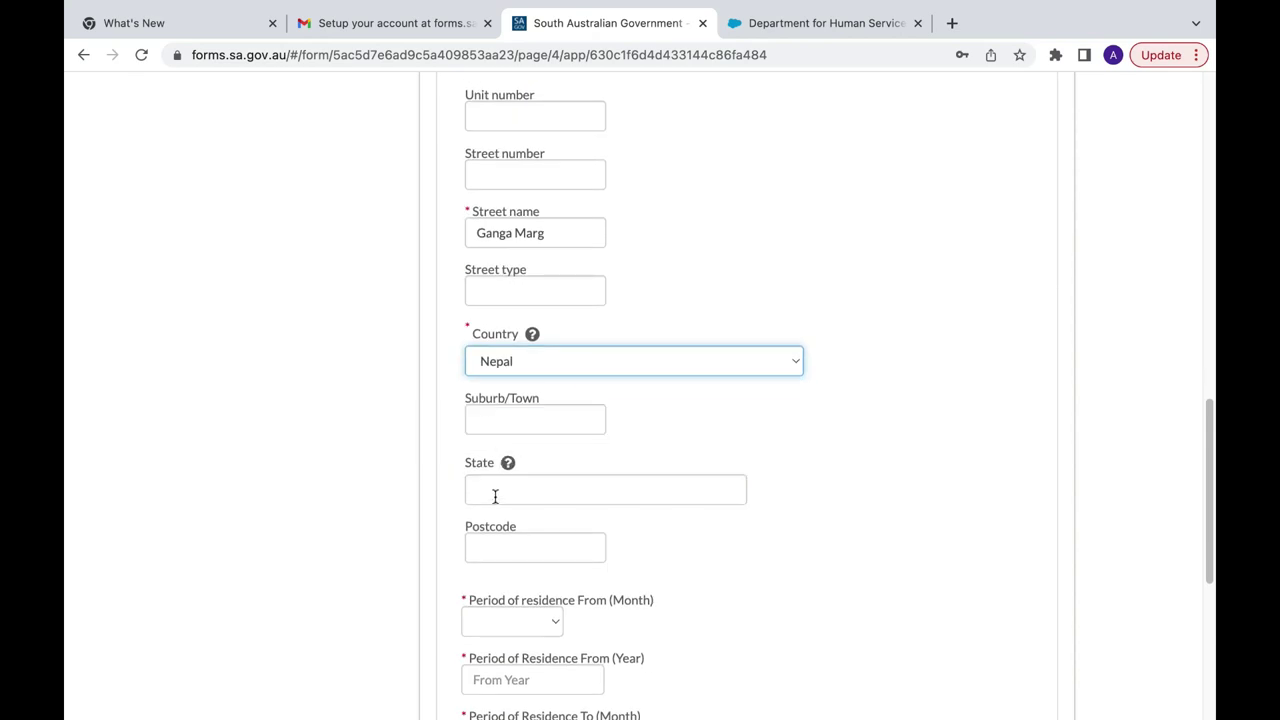
{"action": "left_click", "coordinate": [494, 503]}
{"action": "type", "text": "Province 1"}
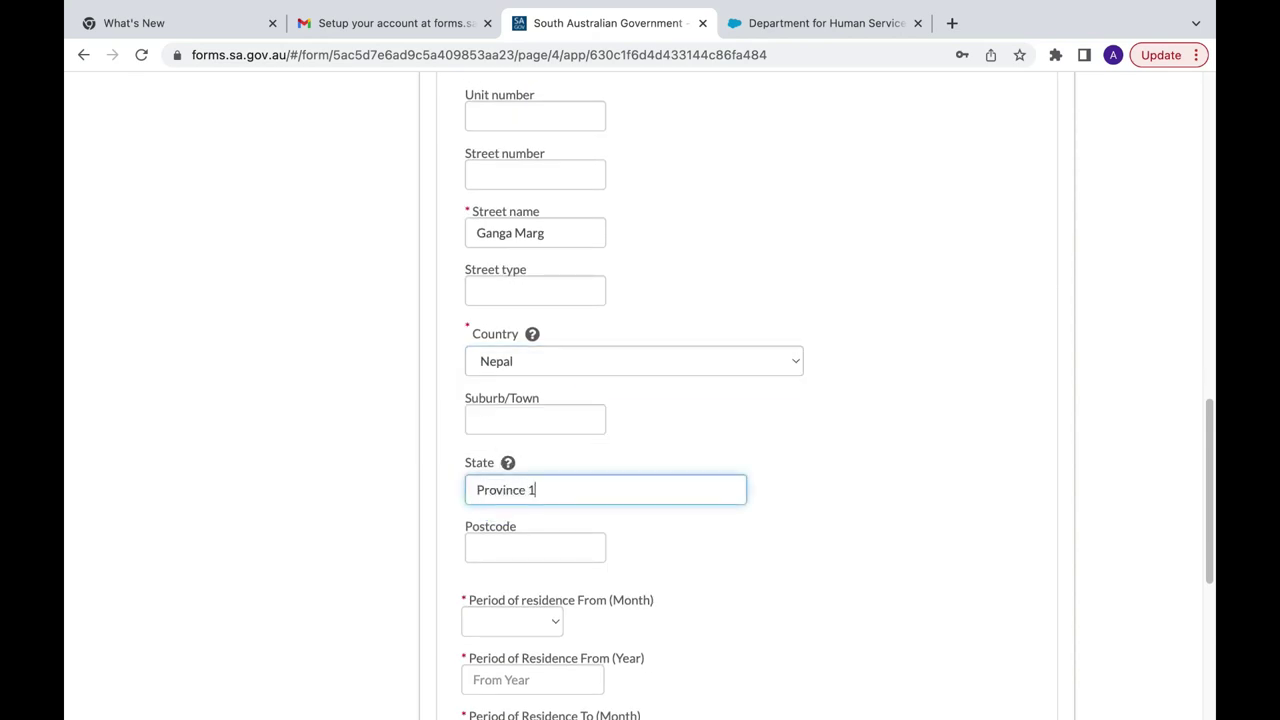
{"action": "scroll", "coordinate": [490, 480], "scroll_direction": "down", "scroll_amount": 3}
Step: Set the residence start date to January 1995
{"action": "left_click", "coordinate": [481, 484]}
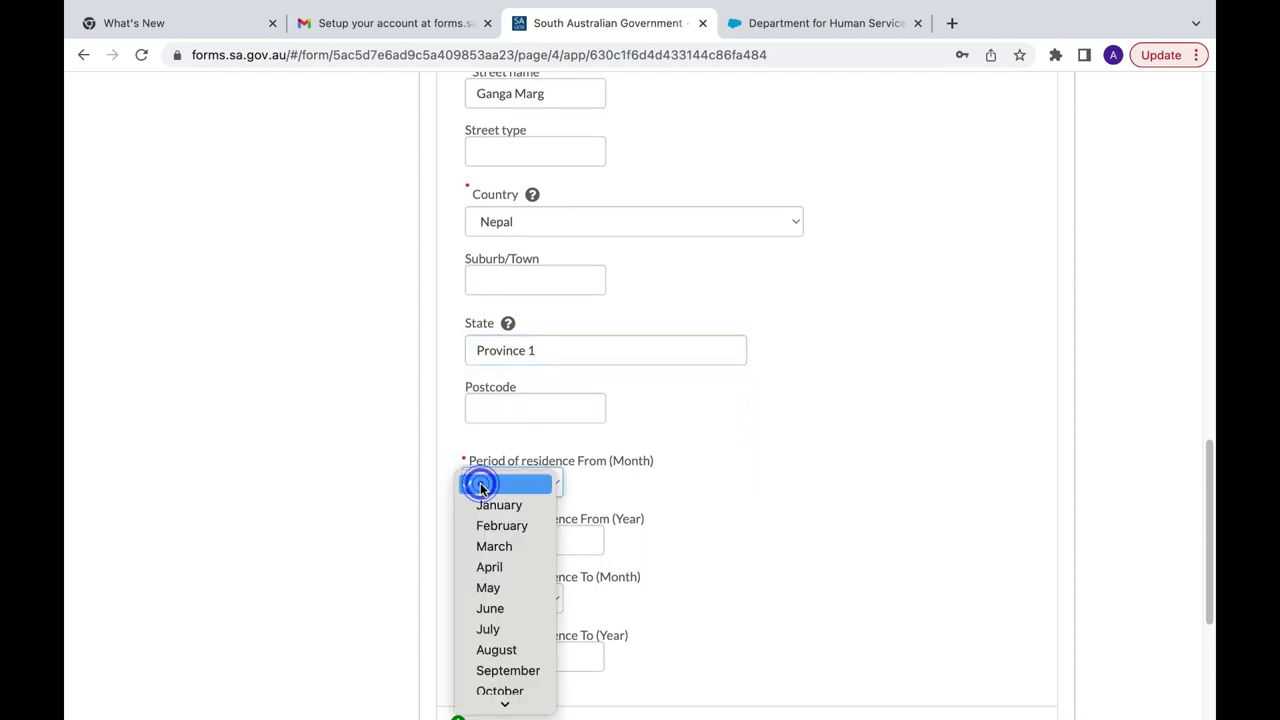
{"action": "scroll", "coordinate": [482, 510], "scroll_direction": "down", "scroll_amount": 2}
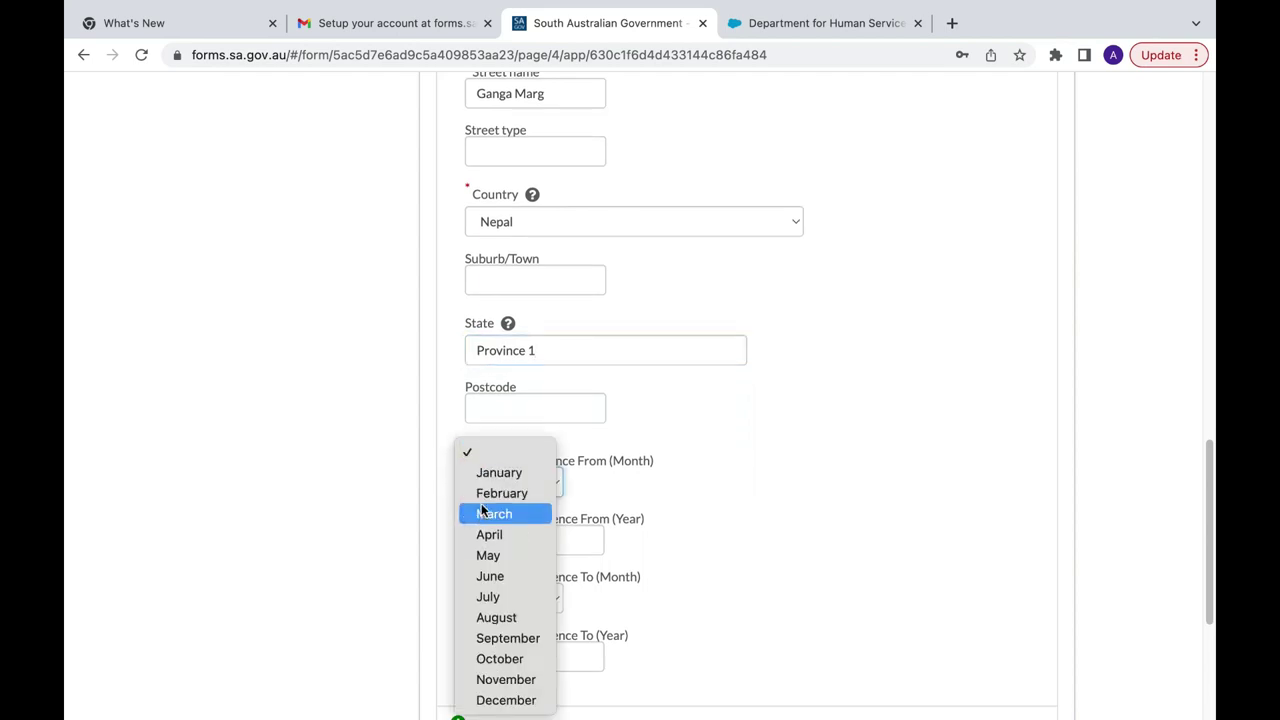
{"action": "left_click", "coordinate": [490, 493]}
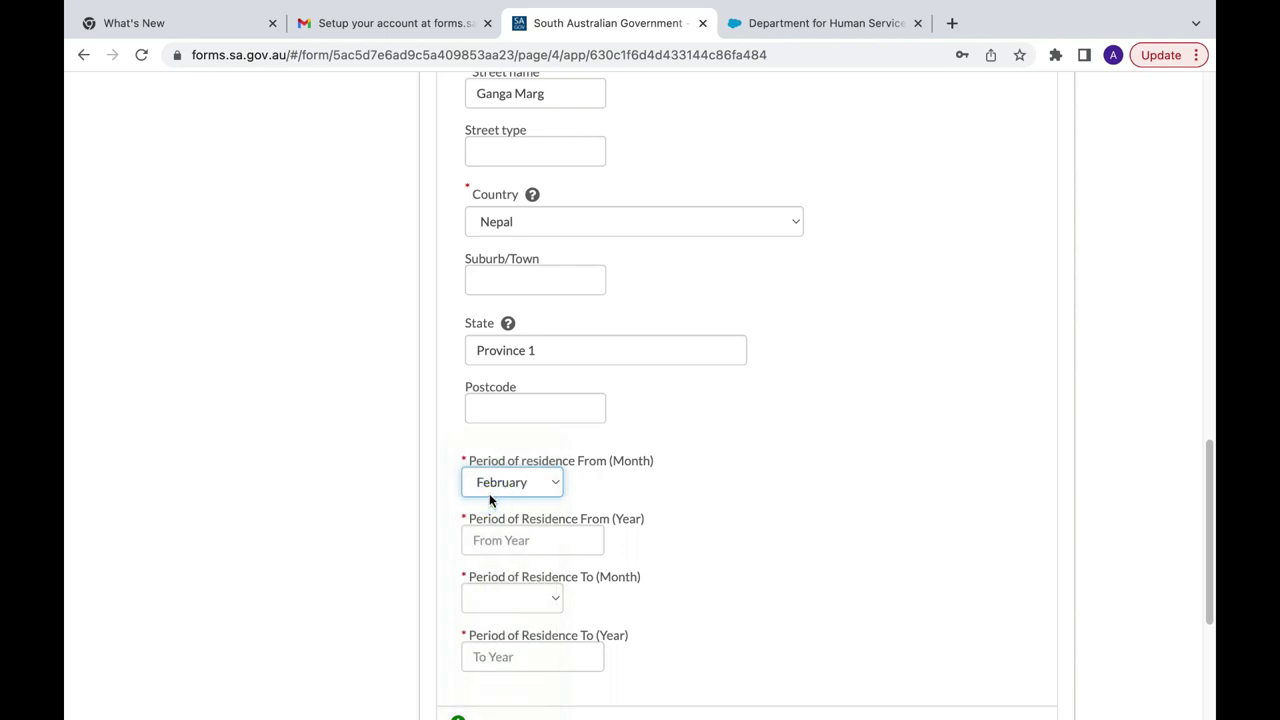
{"action": "scroll", "coordinate": [573, 528], "scroll_direction": "down", "scroll_amount": 3}
{"action": "left_click", "coordinate": [500, 408]}
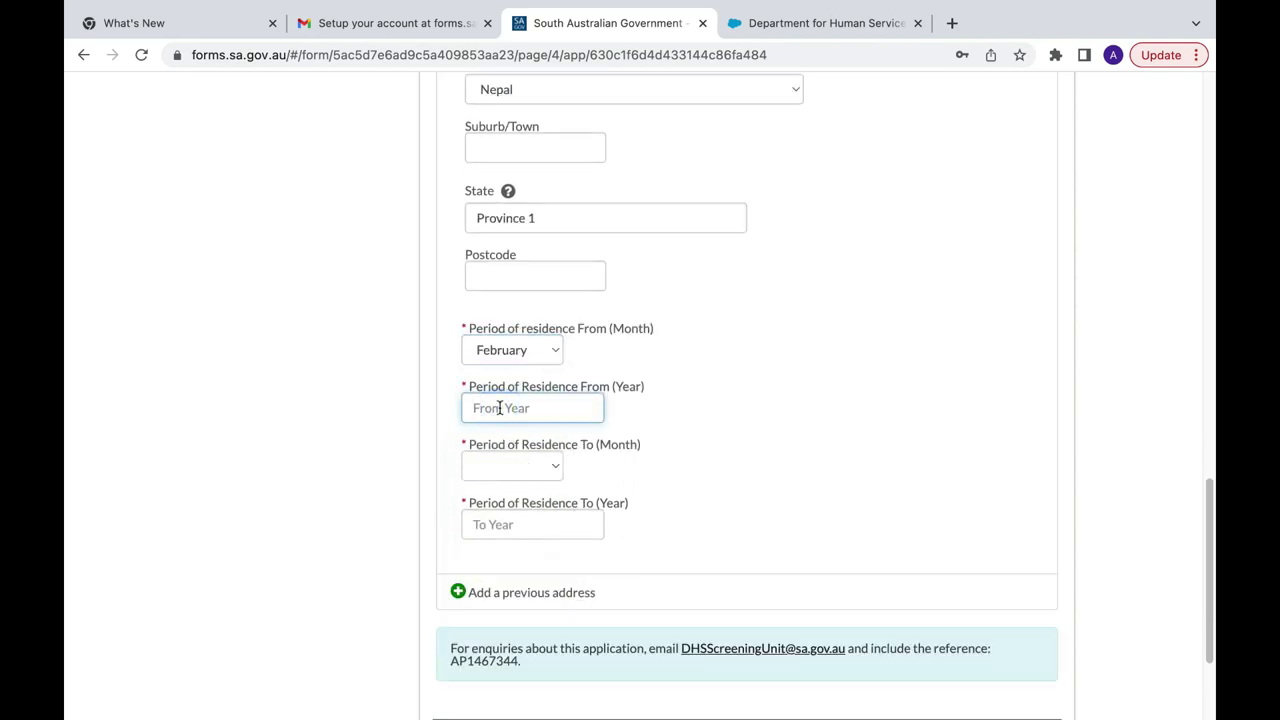
{"action": "type", "text": "199"}
{"action": "scroll", "coordinate": [640, 400], "scroll_direction": "down", "scroll_amount": 3}
{"action": "scroll", "coordinate": [640, 400], "scroll_direction": "up", "scroll_amount": 15}
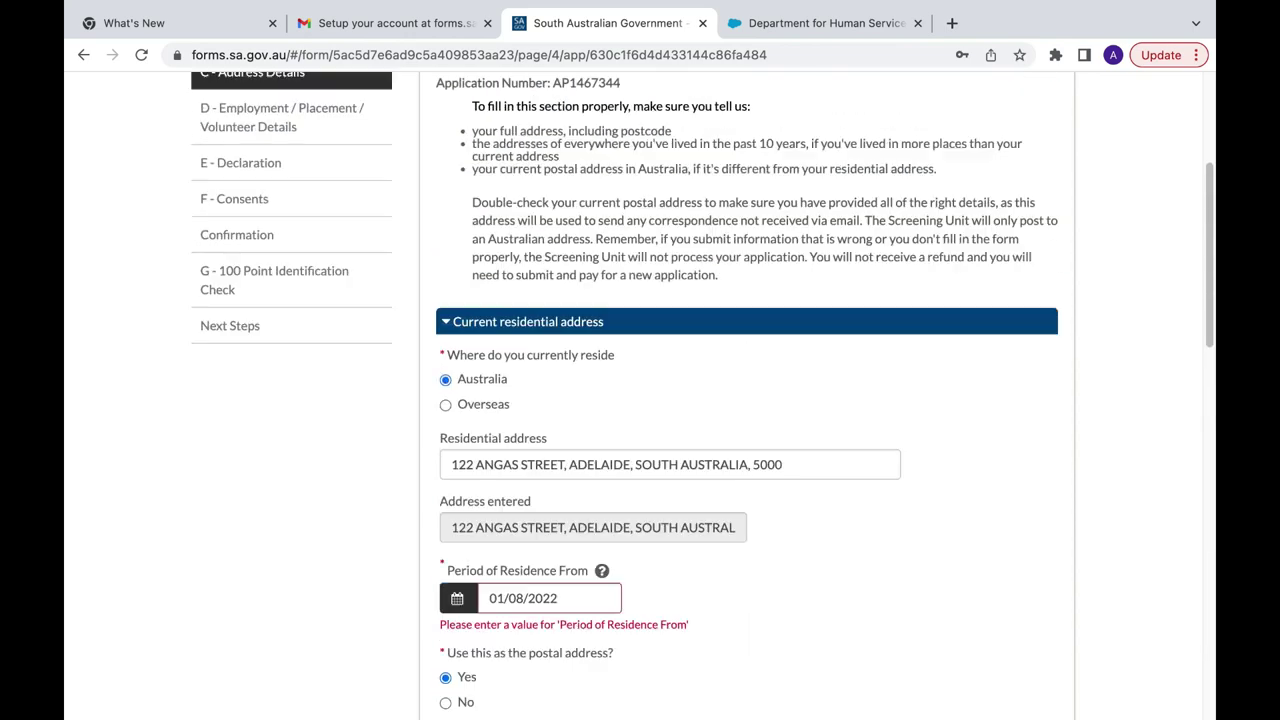
{"action": "scroll", "coordinate": [640, 400], "scroll_direction": "down", "scroll_amount": 10}
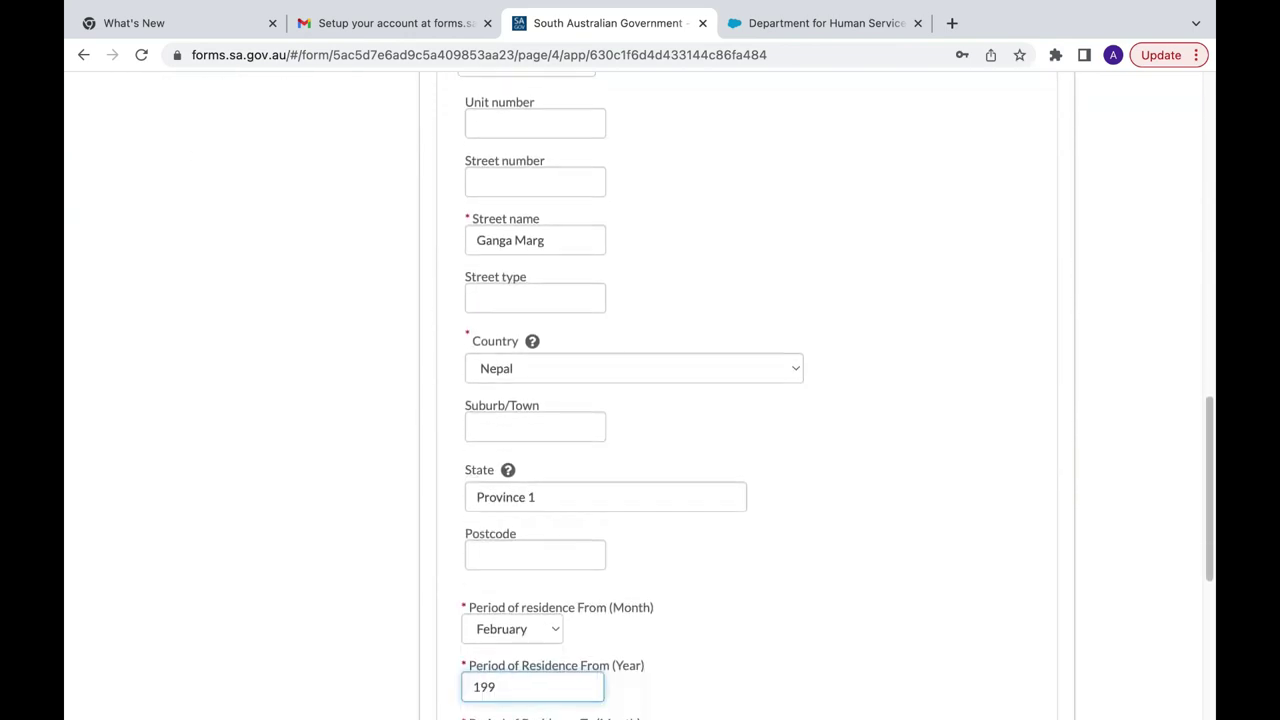
{"action": "scroll", "coordinate": [631, 400], "scroll_direction": "down", "scroll_amount": 2}
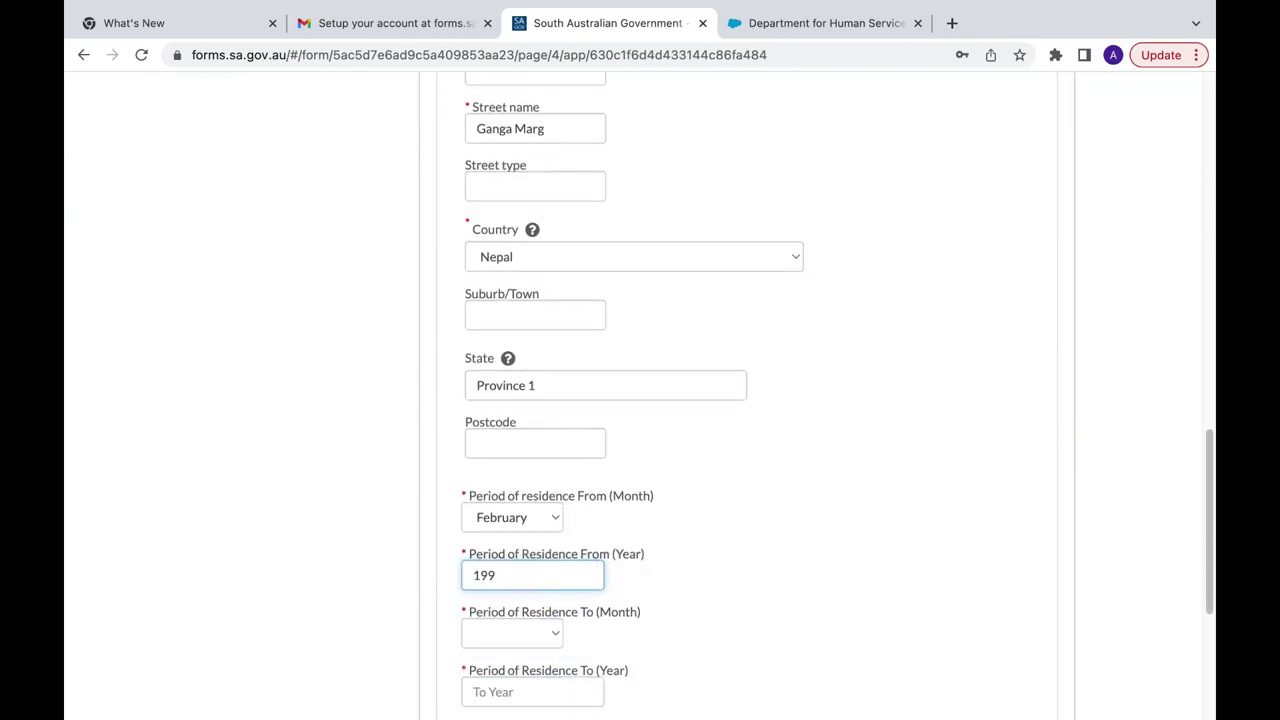
{"action": "type", "text": "5"}
{"action": "left_click", "coordinate": [556, 517]}
{"action": "left_click", "coordinate": [546, 500]}
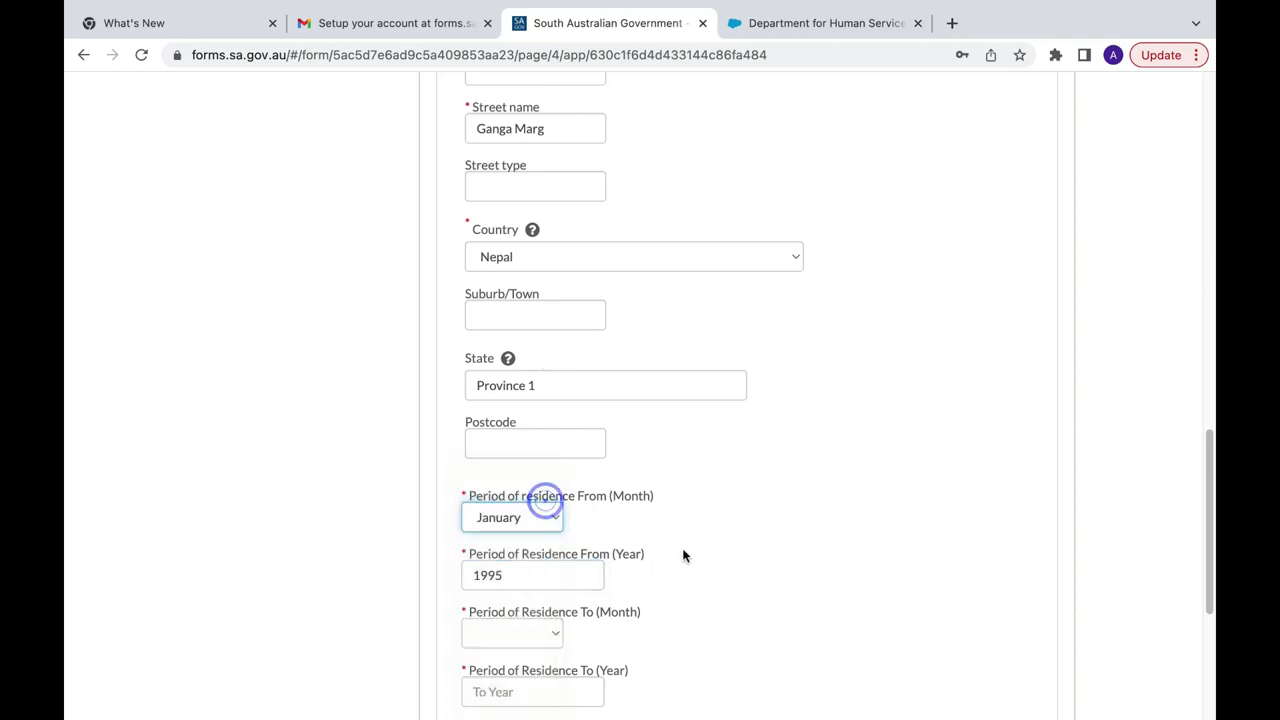
{"action": "scroll", "coordinate": [684, 556], "scroll_direction": "down", "scroll_amount": 3}
Step: Set the residence end date to July 2022
{"action": "left_click", "coordinate": [549, 469]}
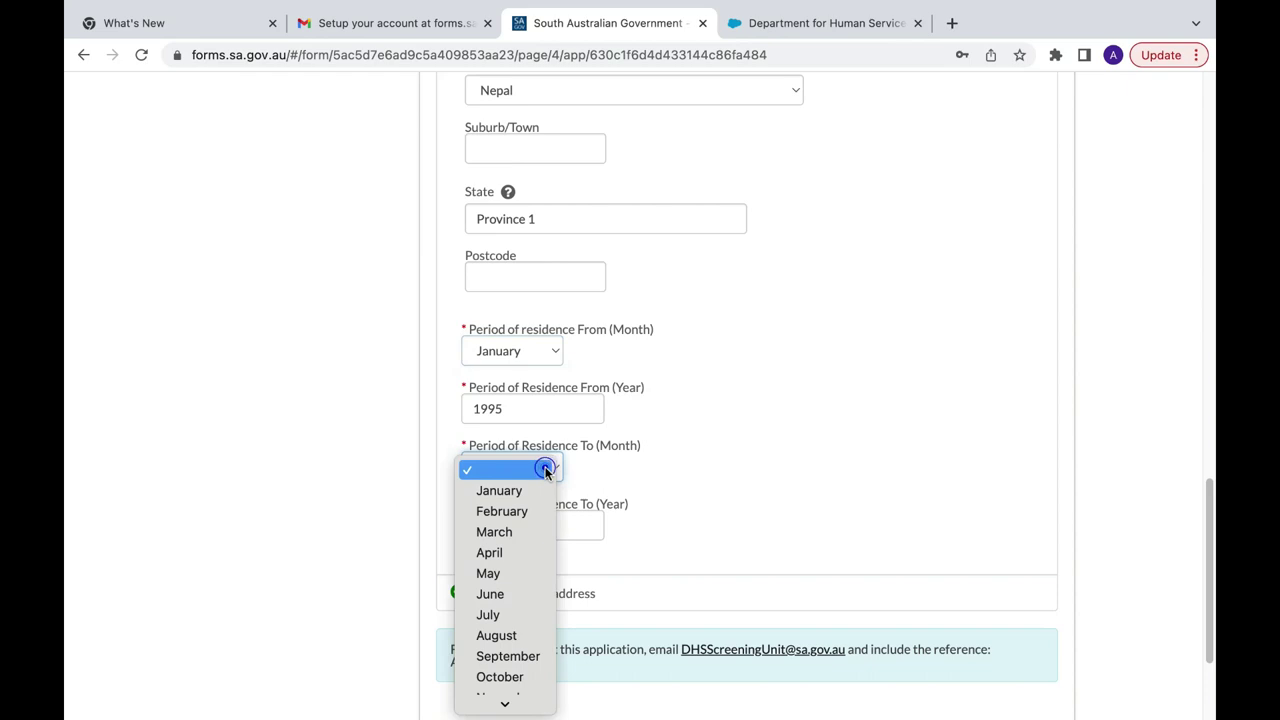
{"action": "scroll", "coordinate": [547, 472], "scroll_direction": "down", "scroll_amount": 1}
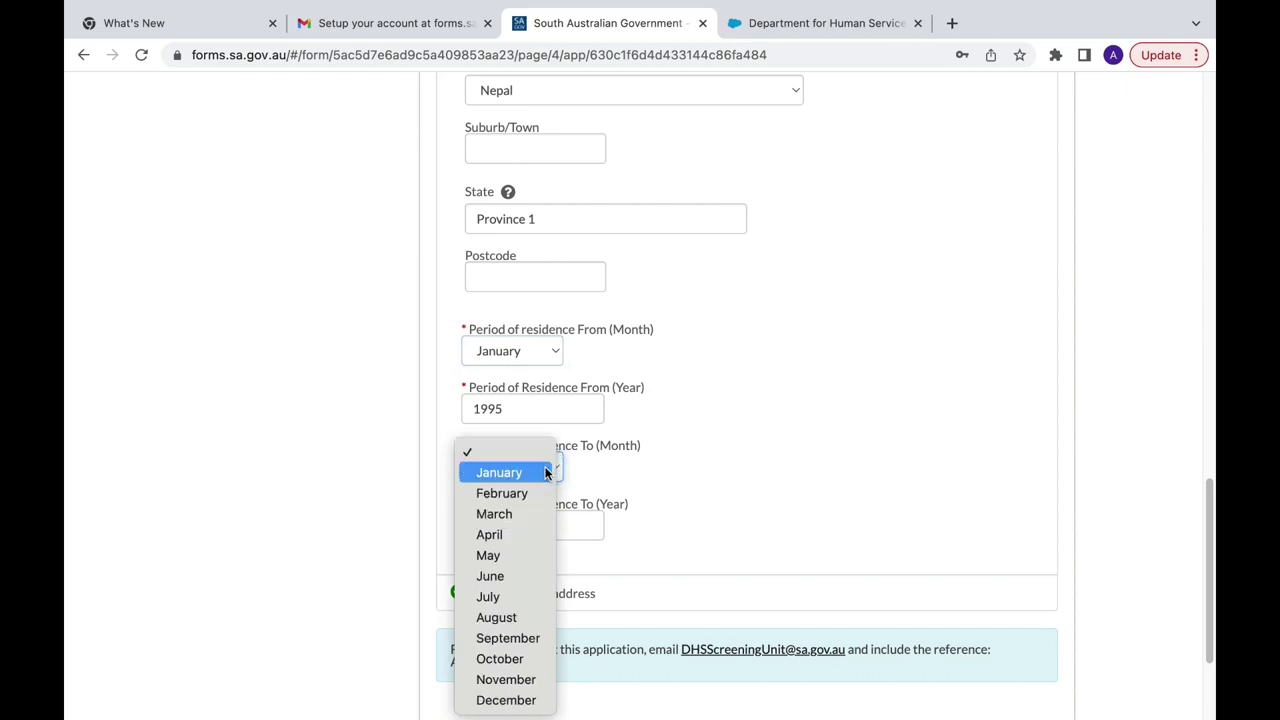
{"action": "left_click", "coordinate": [512, 597]}
{"action": "left_click", "coordinate": [549, 530]}
{"action": "type", "text": "2022"}
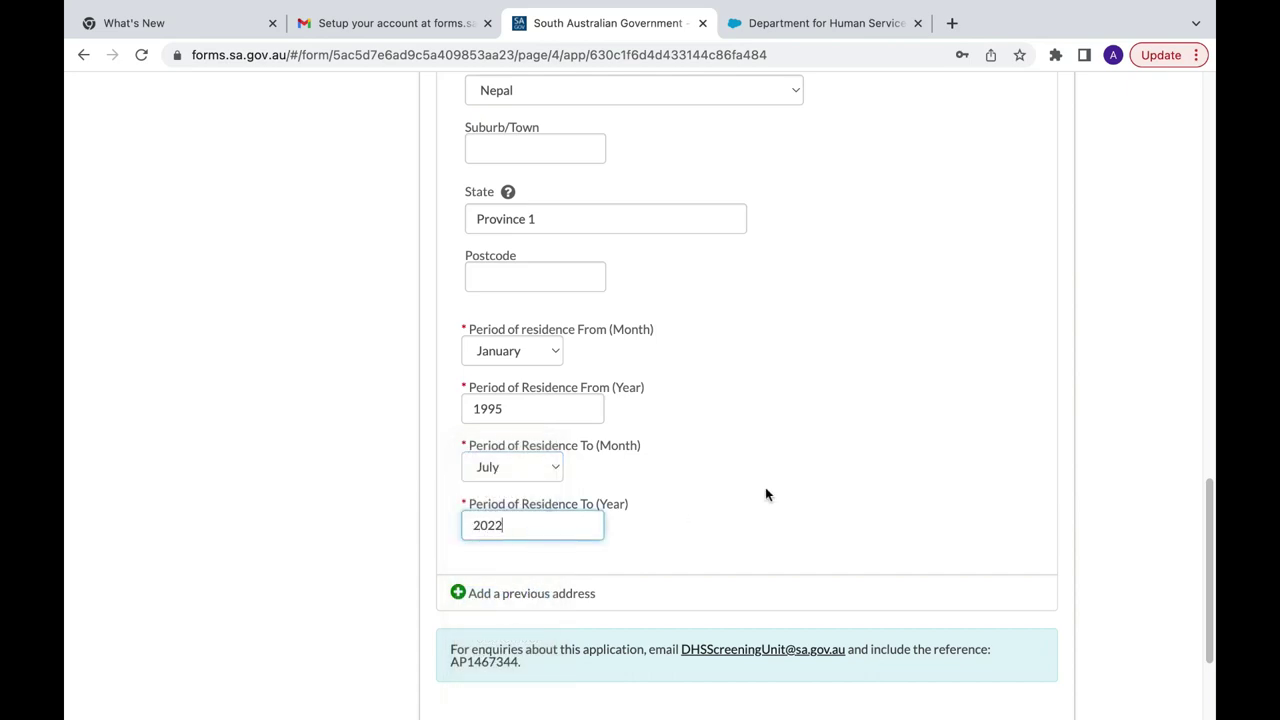
{"action": "left_click", "coordinate": [877, 500]}
{"action": "scroll", "coordinate": [877, 503], "scroll_direction": "down", "scroll_amount": 3}
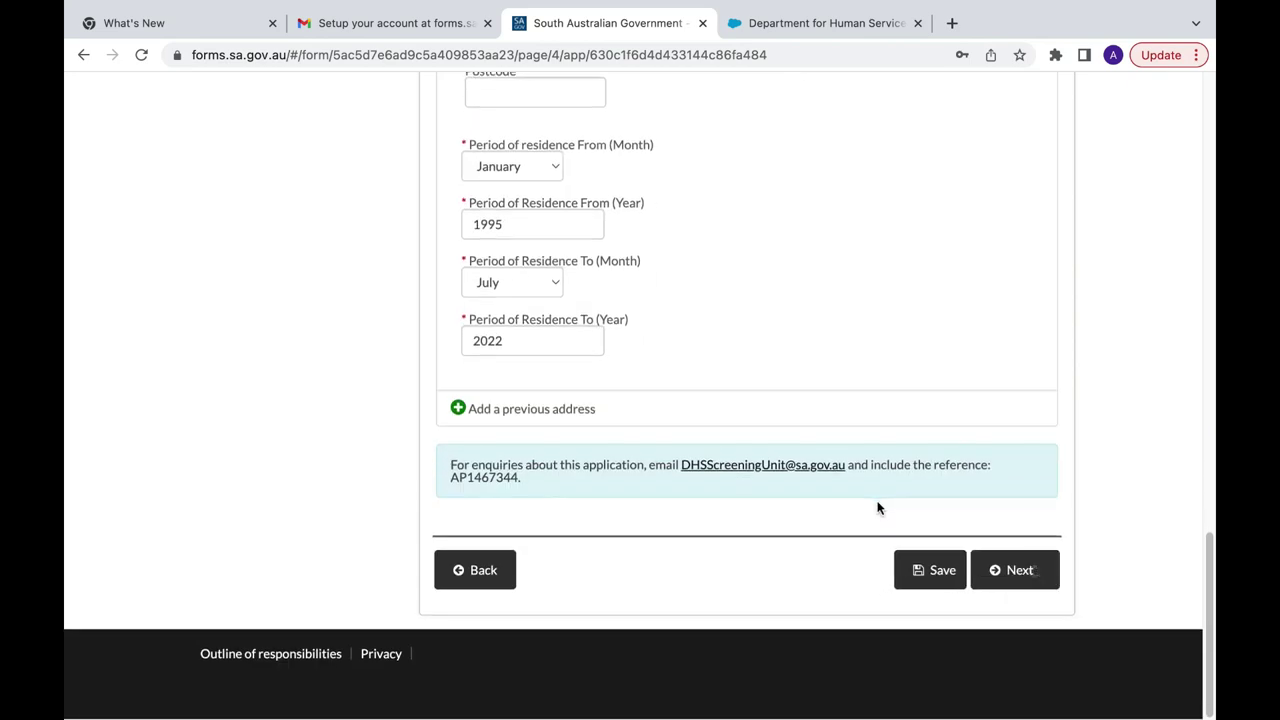
Step: Move from Address Details through Employment, confirming the Customer Service role, to the Declaration section
{"action": "left_click", "coordinate": [1007, 567]}
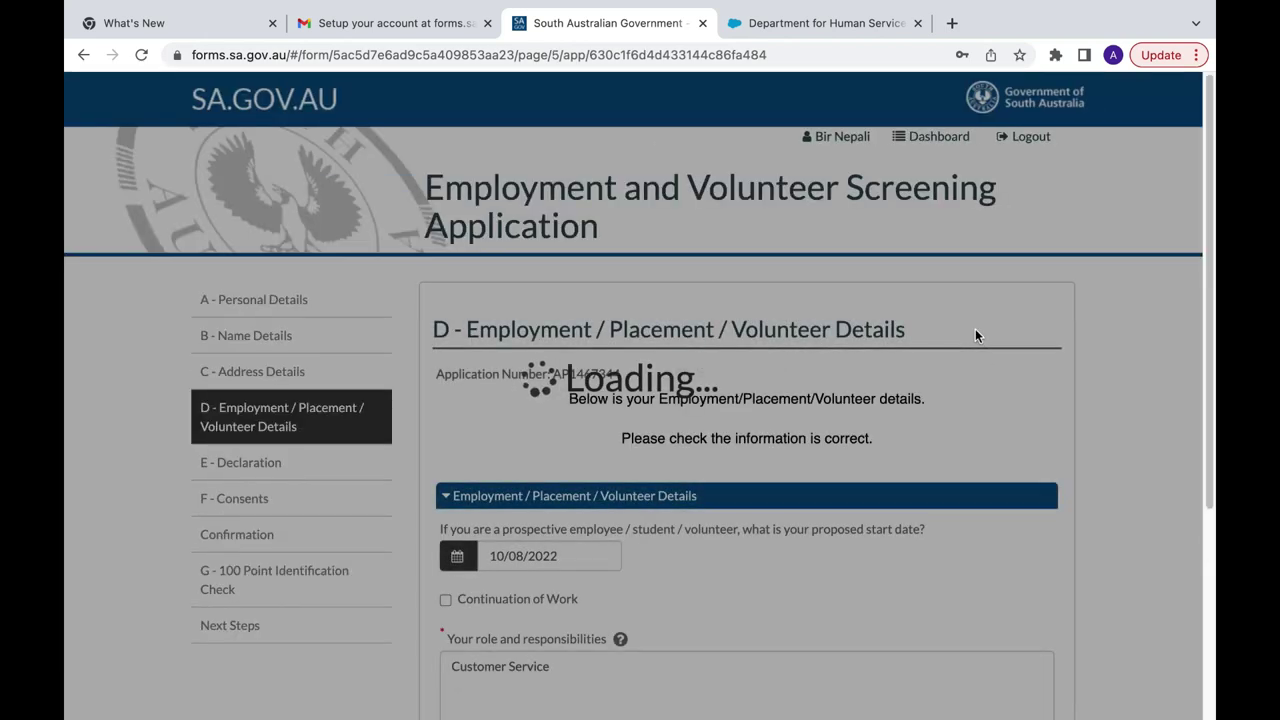
{"action": "scroll", "coordinate": [975, 335], "scroll_direction": "down", "scroll_amount": 5}
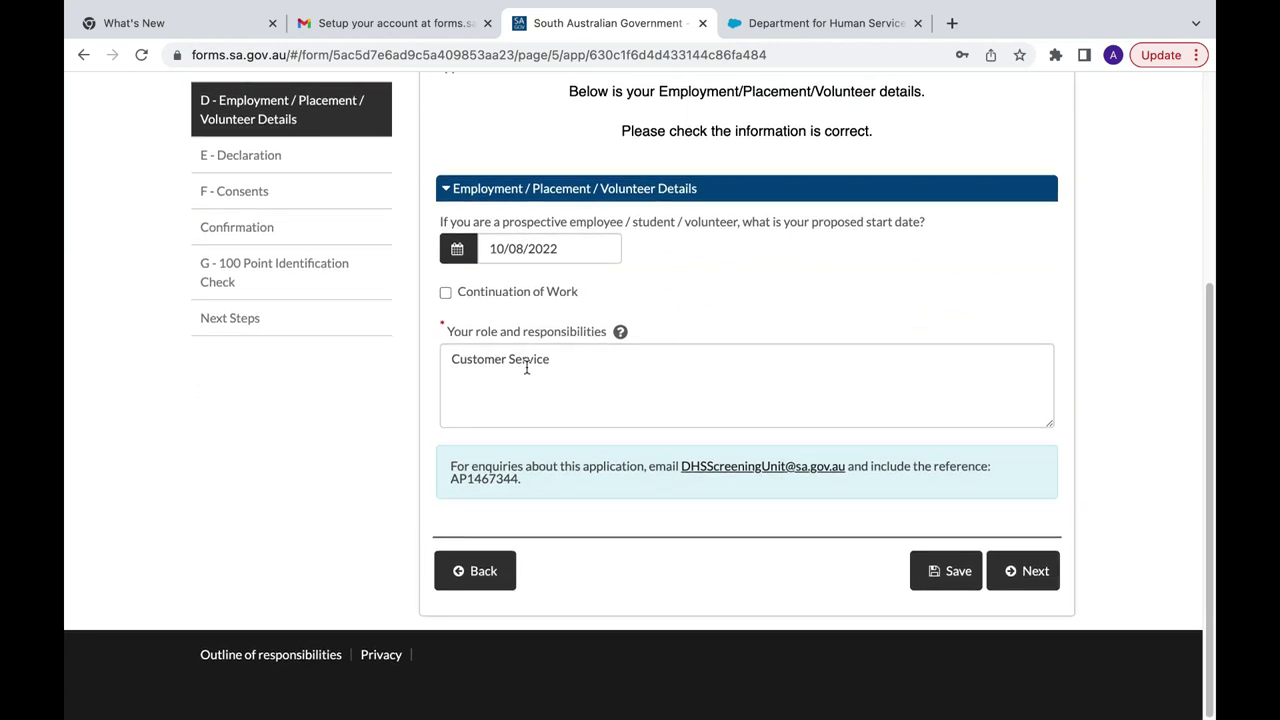
{"action": "left_click", "coordinate": [604, 359]}
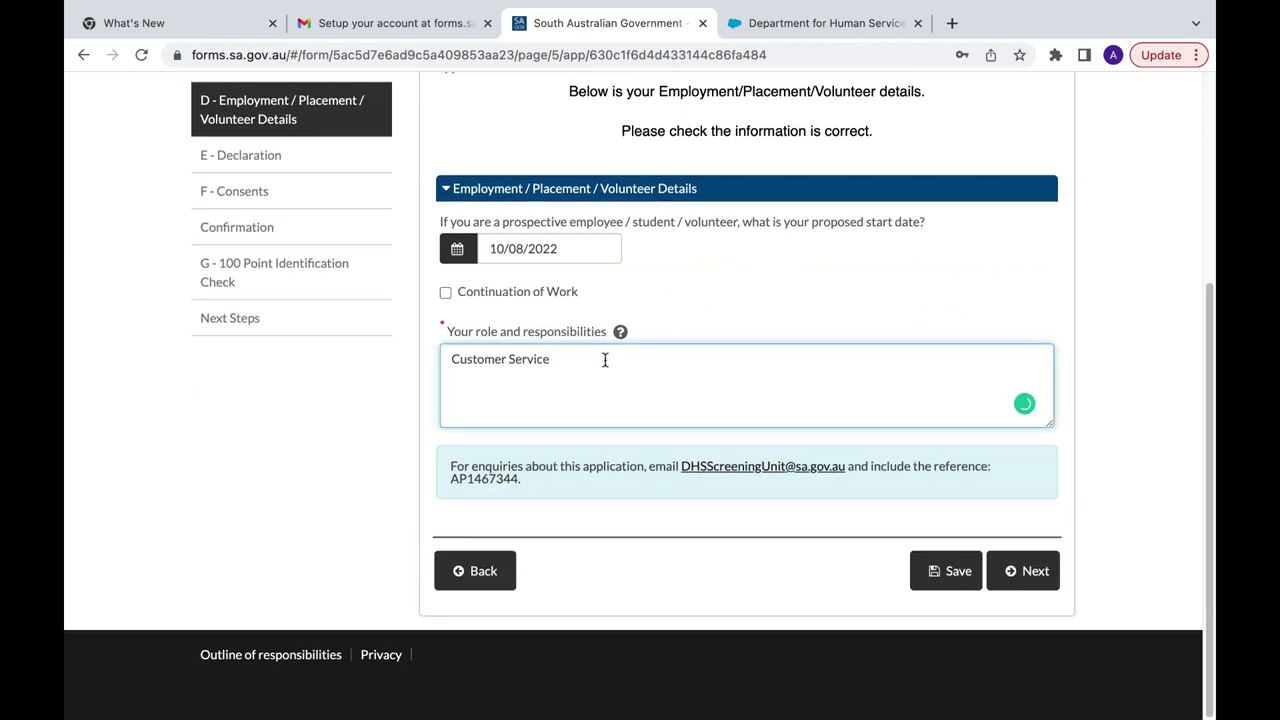
{"action": "left_click", "coordinate": [1032, 576]}
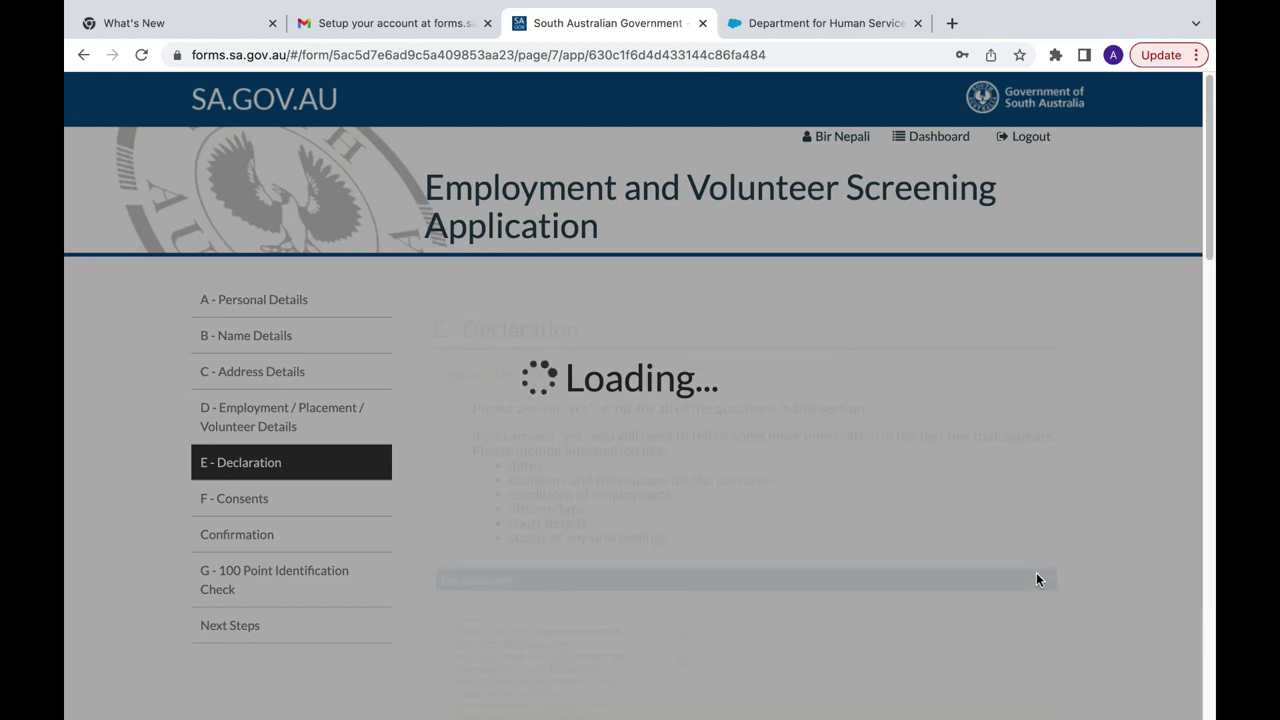
Step: Answer No to the first five declarations, from disciplinary proceedings to registrable sex offender
{"action": "scroll", "coordinate": [1036, 580], "scroll_direction": "down", "scroll_amount": 5}
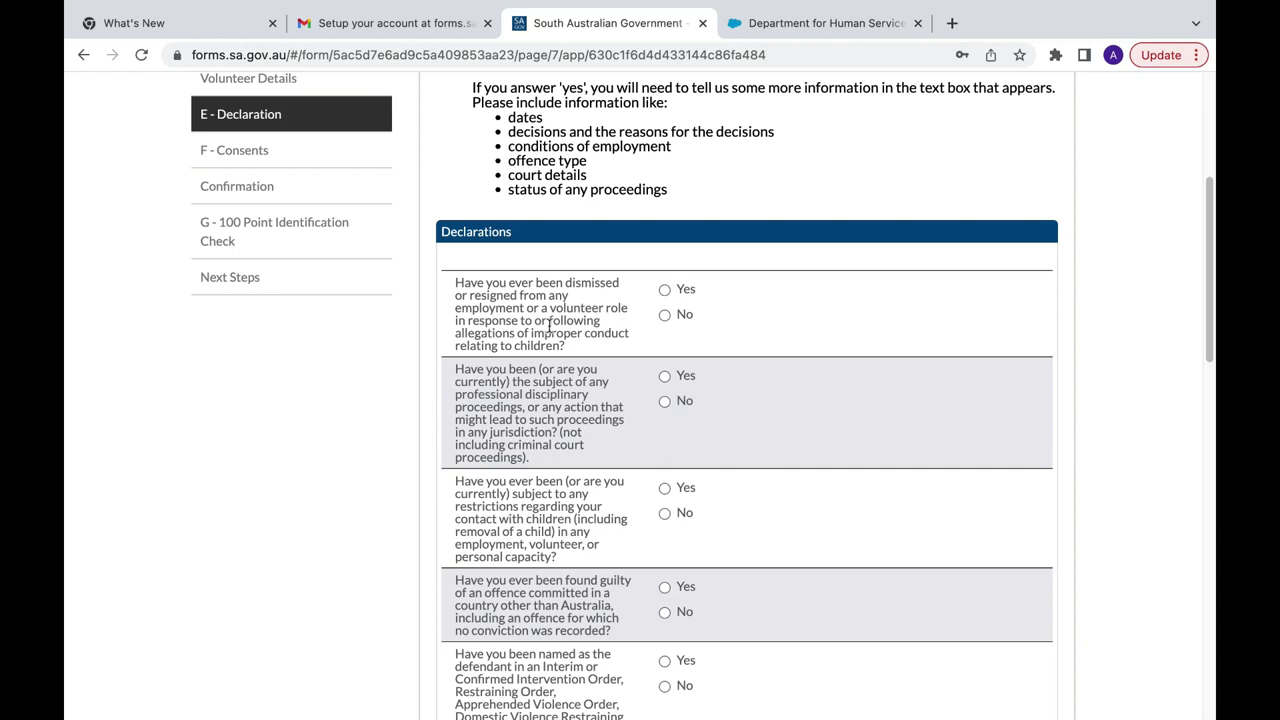
{"action": "left_click", "coordinate": [665, 315]}
{"action": "scroll", "coordinate": [667, 315], "scroll_direction": "down", "scroll_amount": 3}
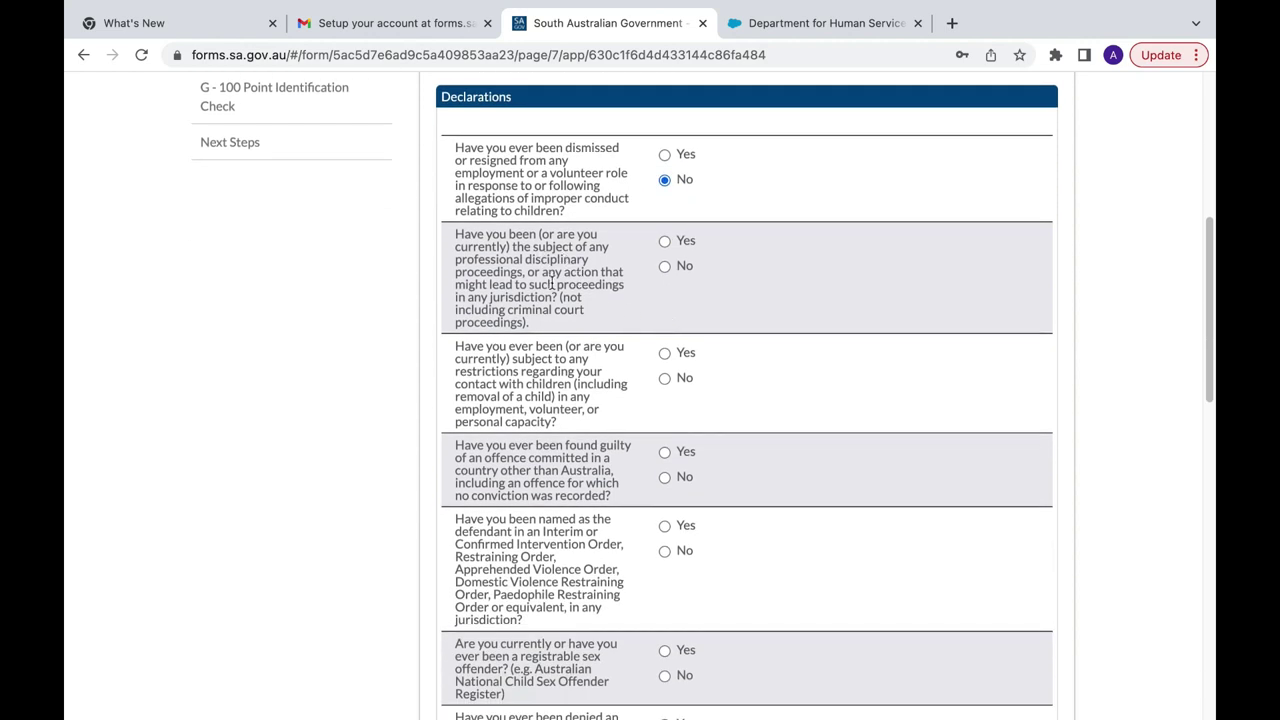
{"action": "left_click", "coordinate": [665, 266]}
{"action": "left_click", "coordinate": [665, 381]}
{"action": "scroll", "coordinate": [667, 380], "scroll_direction": "down", "scroll_amount": 3}
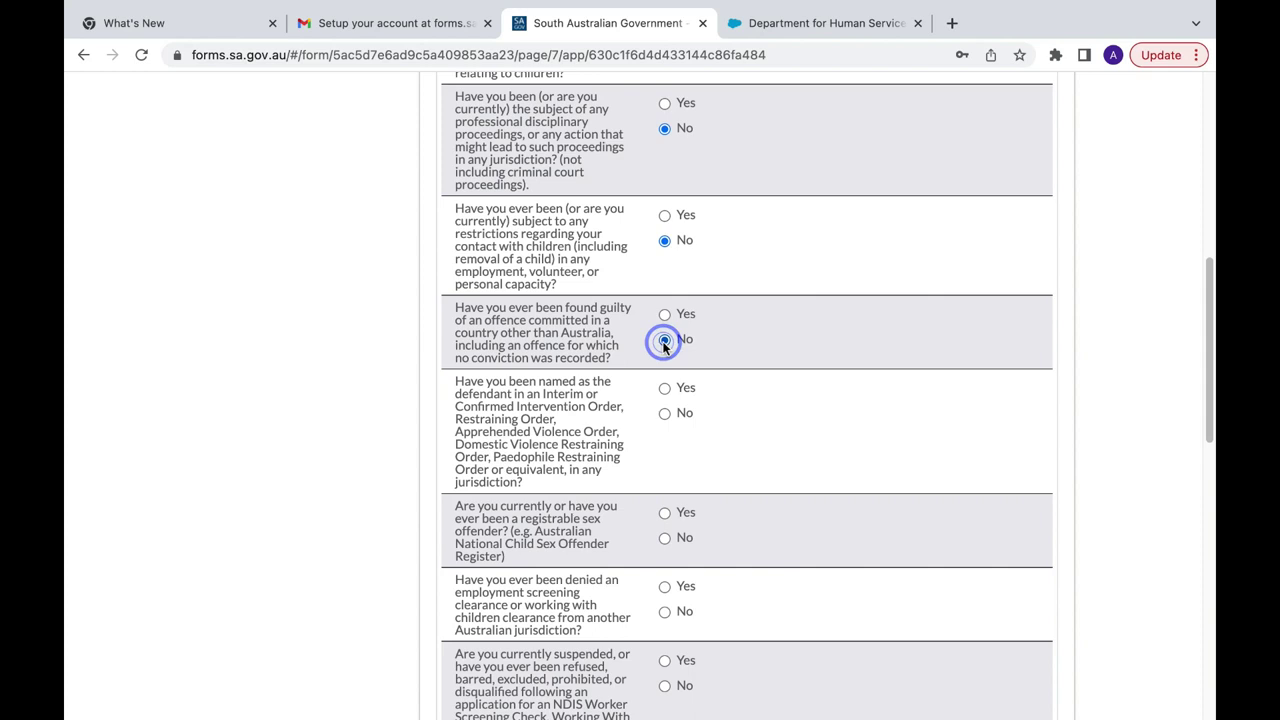
{"action": "scroll", "coordinate": [664, 340], "scroll_direction": "down", "scroll_amount": 2}
{"action": "left_click", "coordinate": [665, 322]}
{"action": "scroll", "coordinate": [665, 330], "scroll_direction": "down", "scroll_amount": 2}
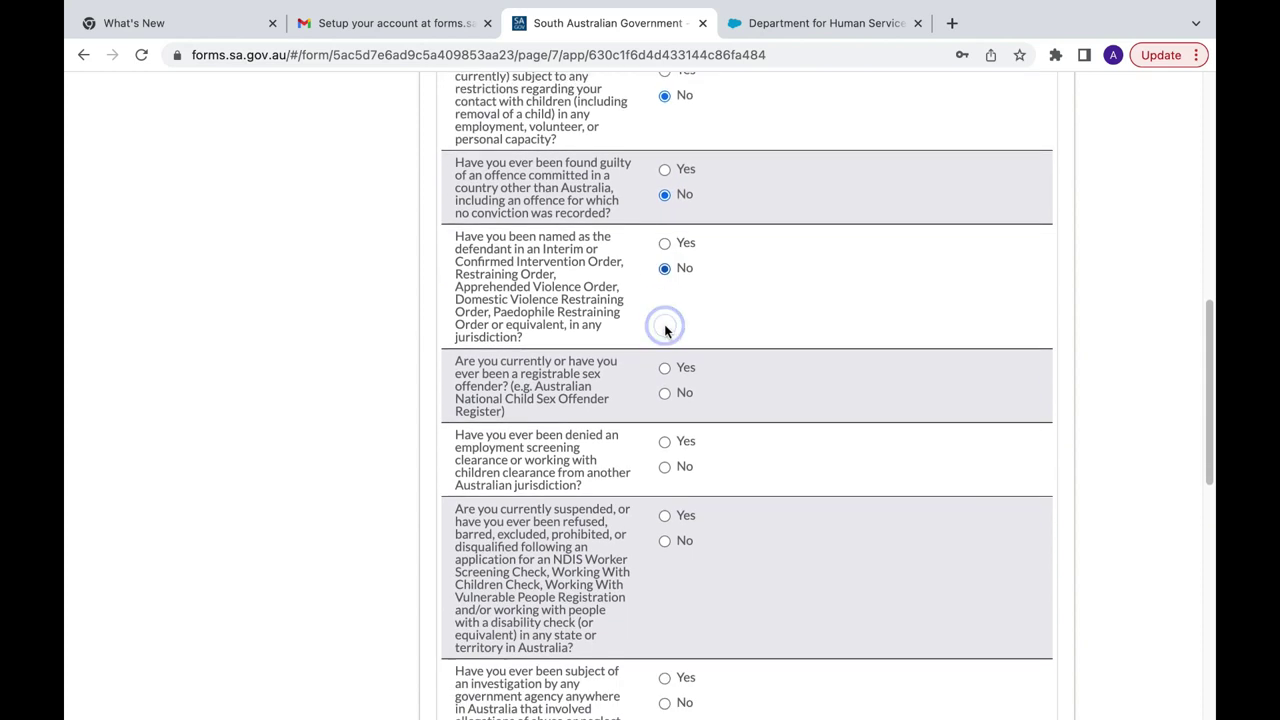
{"action": "left_click", "coordinate": [664, 342]}
Step: Answer No to the remaining declarations, through the final intervention order question, and continue to Consents
{"action": "scroll", "coordinate": [666, 346], "scroll_direction": "down", "scroll_amount": 2}
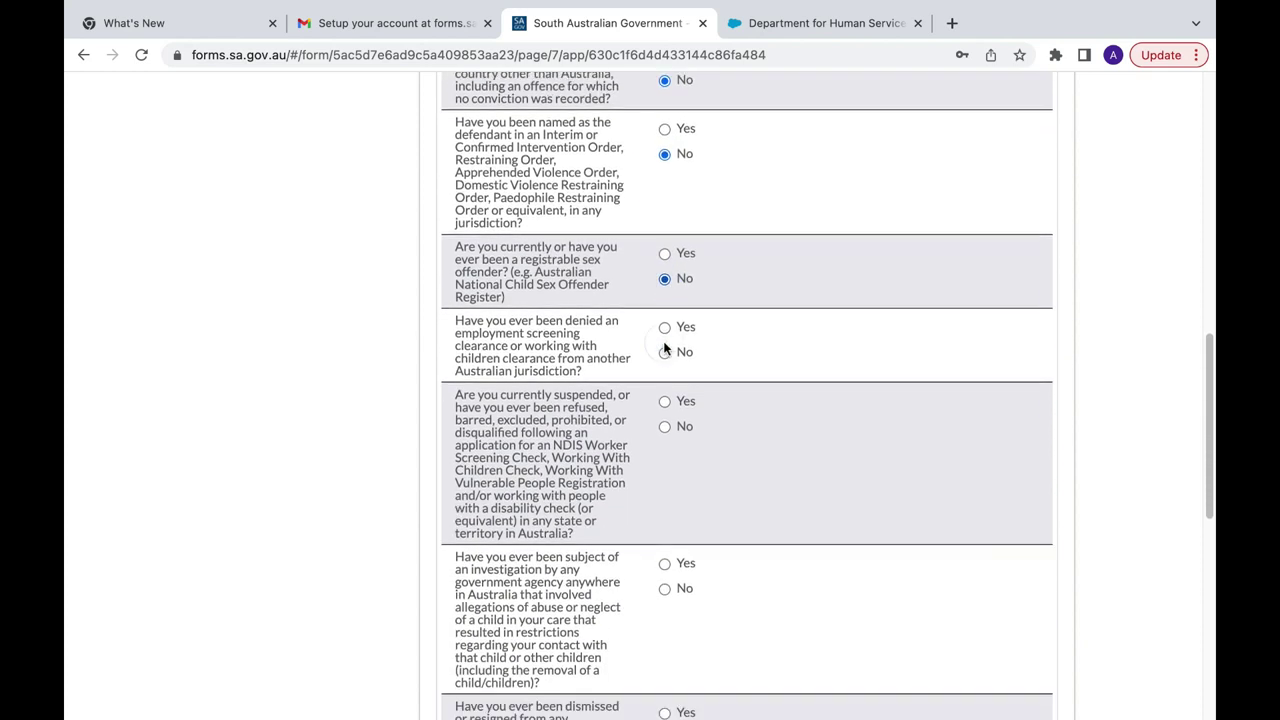
{"action": "left_click", "coordinate": [666, 295]}
{"action": "scroll", "coordinate": [666, 290], "scroll_direction": "down", "scroll_amount": 2}
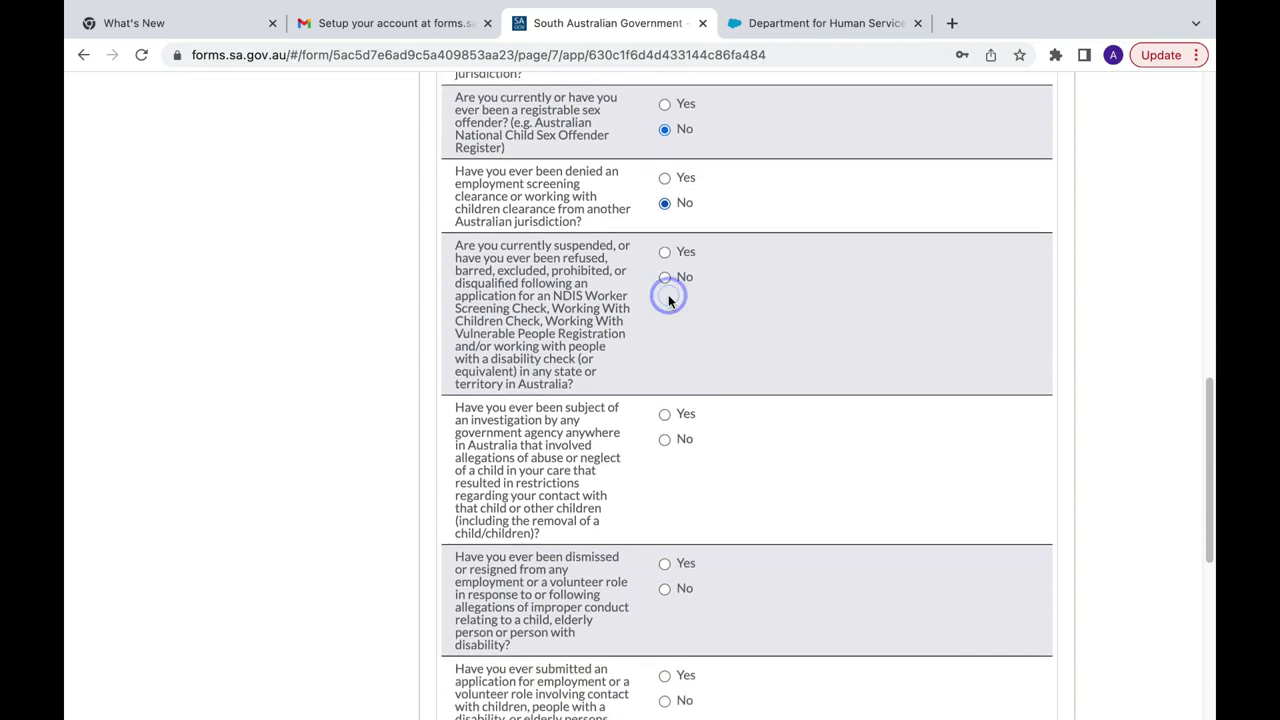
{"action": "left_click", "coordinate": [663, 276]}
{"action": "scroll", "coordinate": [664, 281], "scroll_direction": "down", "scroll_amount": 1}
{"action": "scroll", "coordinate": [664, 282], "scroll_direction": "down", "scroll_amount": 1}
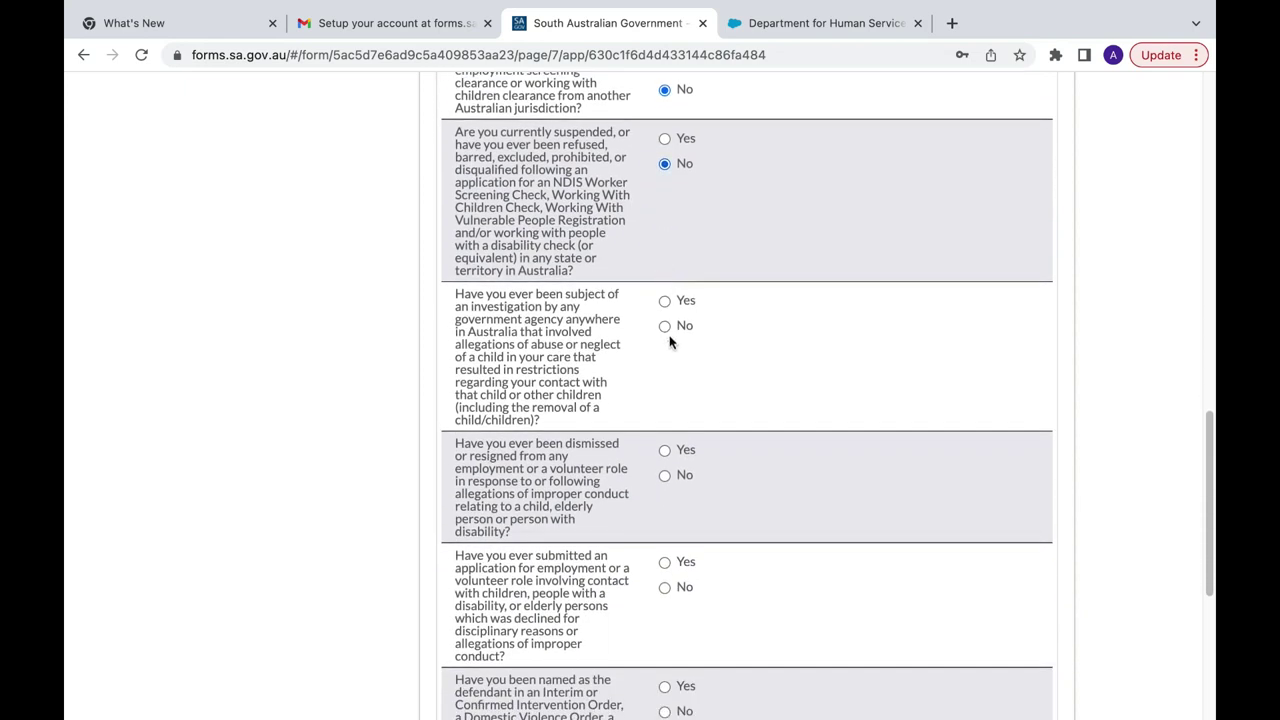
{"action": "left_click", "coordinate": [665, 326]}
{"action": "scroll", "coordinate": [665, 325], "scroll_direction": "down", "scroll_amount": 3}
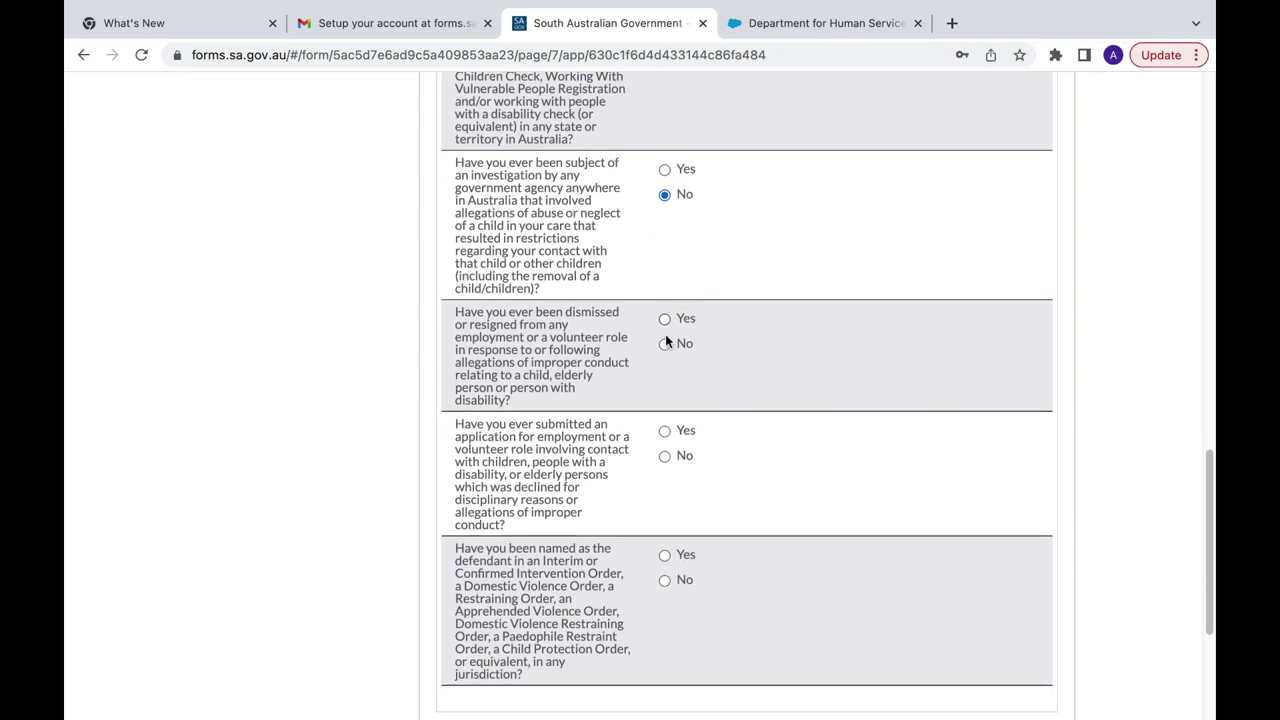
{"action": "left_click", "coordinate": [665, 344]}
{"action": "scroll", "coordinate": [666, 340], "scroll_direction": "down", "scroll_amount": 3}
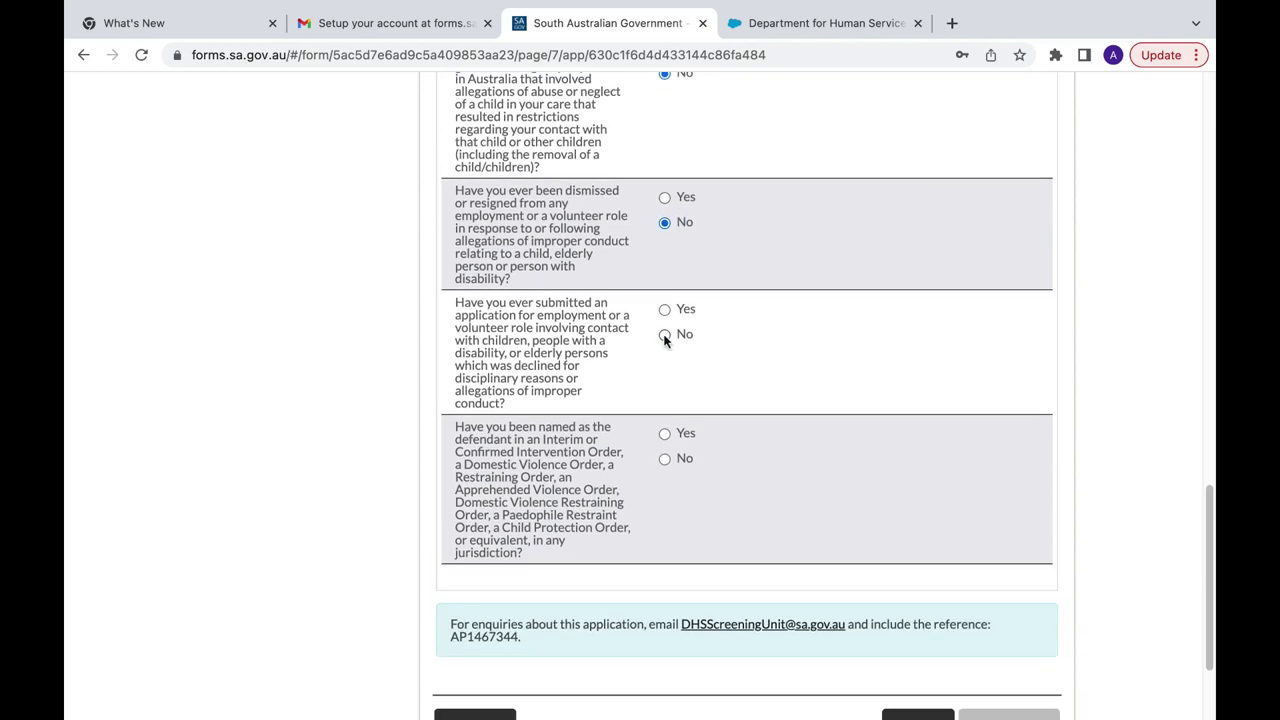
{"action": "left_click", "coordinate": [665, 336]}
{"action": "scroll", "coordinate": [665, 338], "scroll_direction": "down", "scroll_amount": 3}
{"action": "left_click", "coordinate": [665, 325]}
{"action": "scroll", "coordinate": [665, 327], "scroll_direction": "down", "scroll_amount": 1}
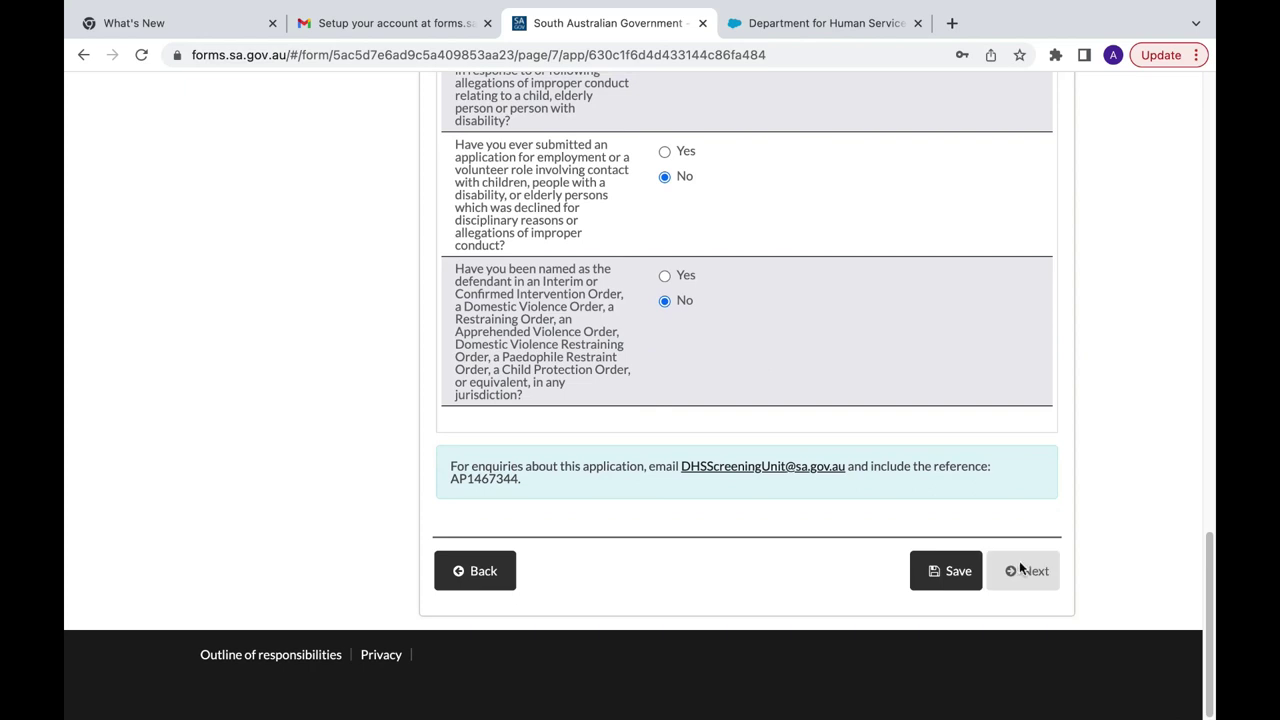
{"action": "left_click", "coordinate": [1021, 568]}
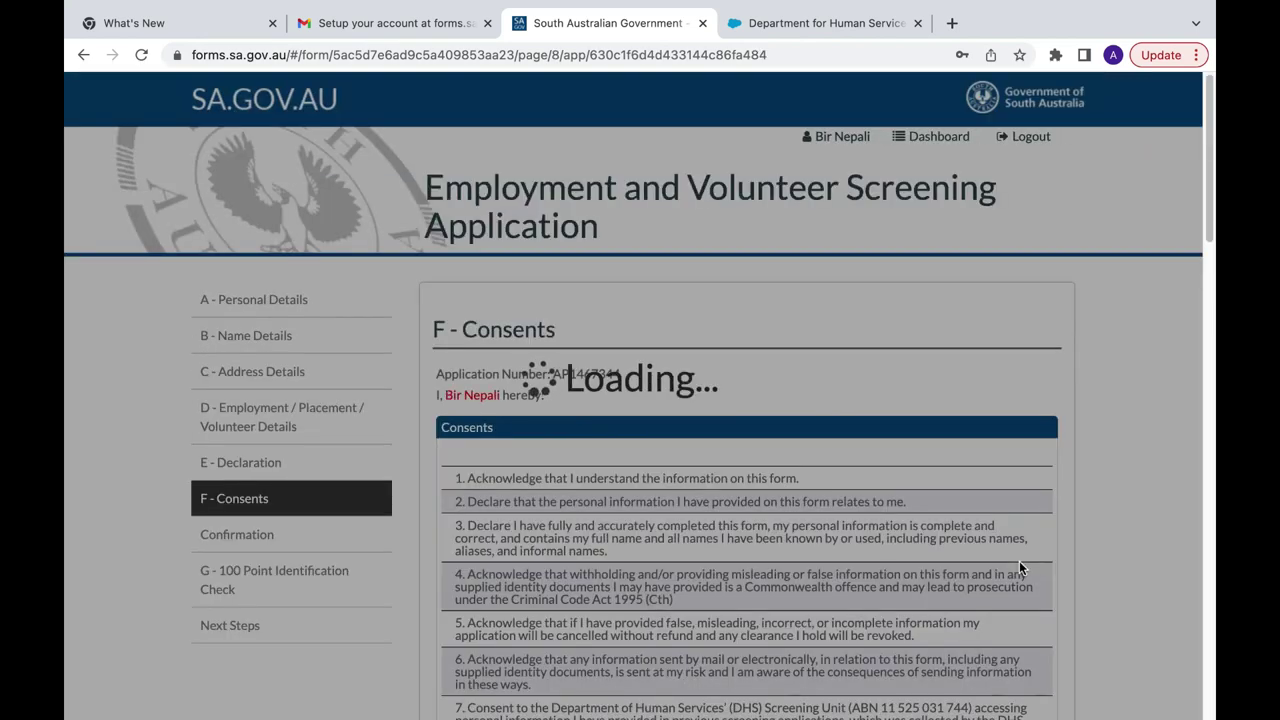
Step: Answer Yes to 'Do you agree and consent to the above?' and proceed to Confirmation
{"action": "scroll", "coordinate": [1019, 565], "scroll_direction": "down", "scroll_amount": 5}
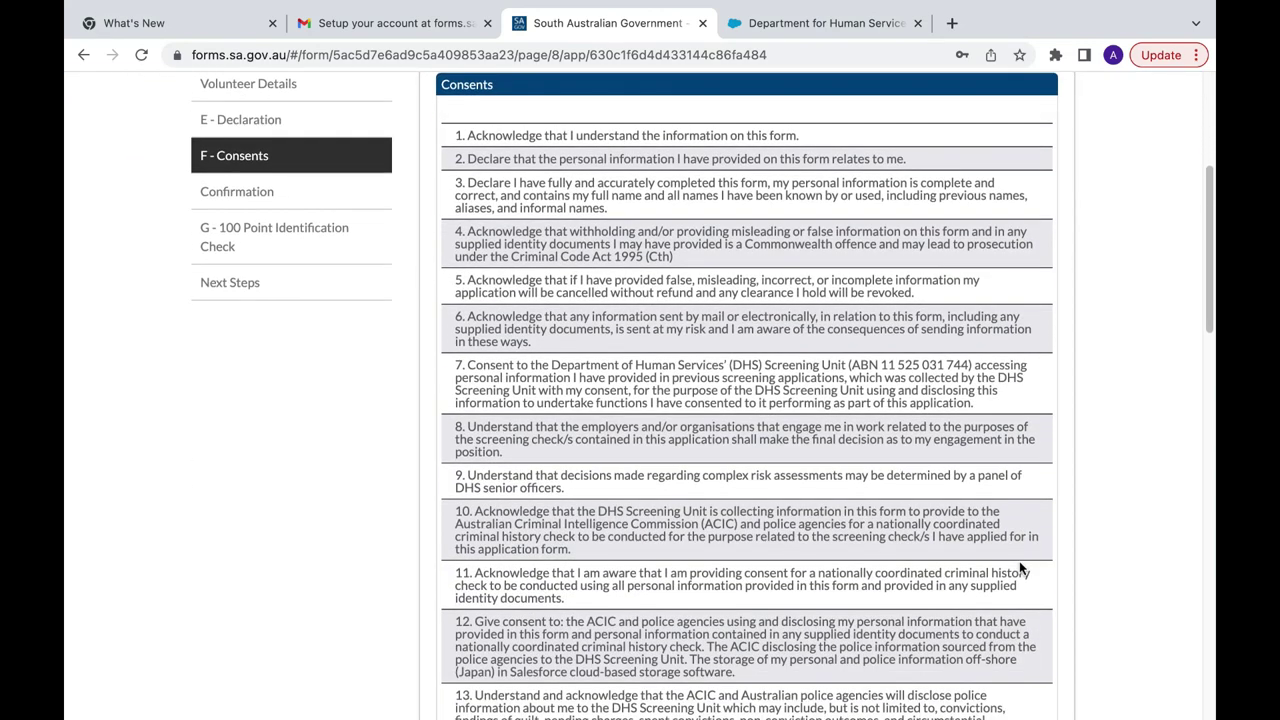
{"action": "scroll", "coordinate": [1019, 567], "scroll_direction": "down", "scroll_amount": 10}
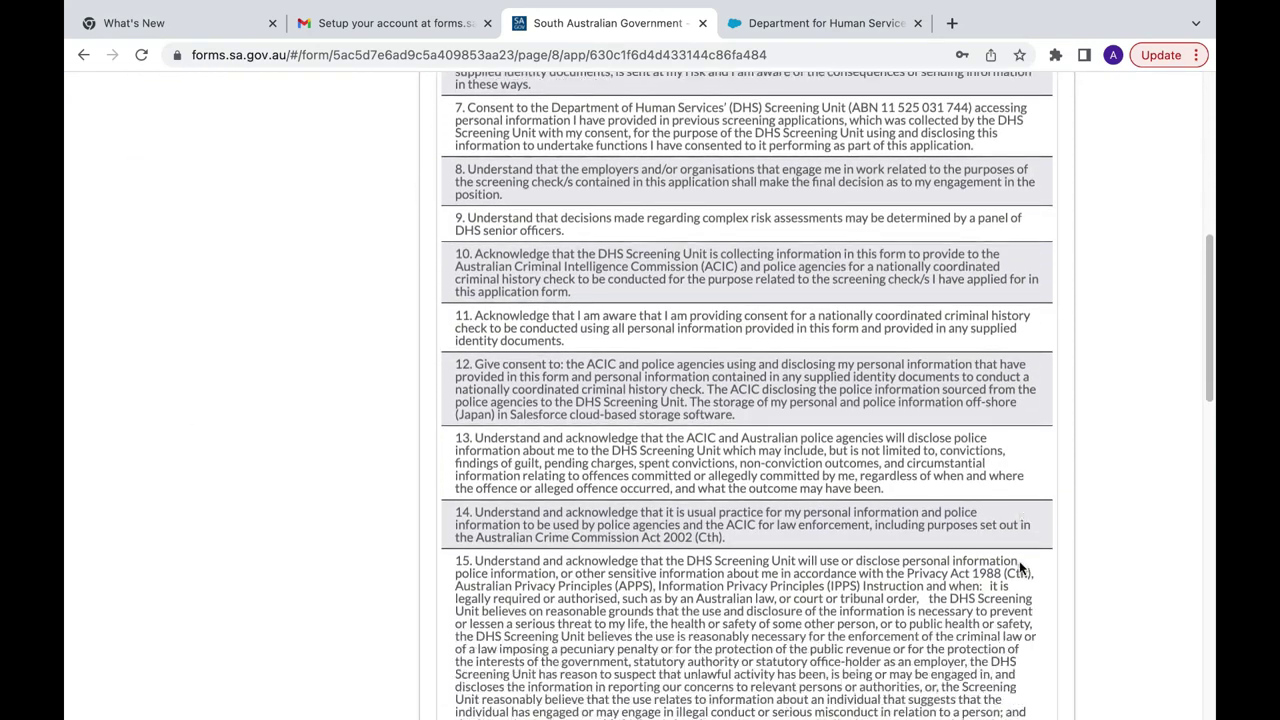
{"action": "scroll", "coordinate": [1019, 567], "scroll_direction": "down", "scroll_amount": 6}
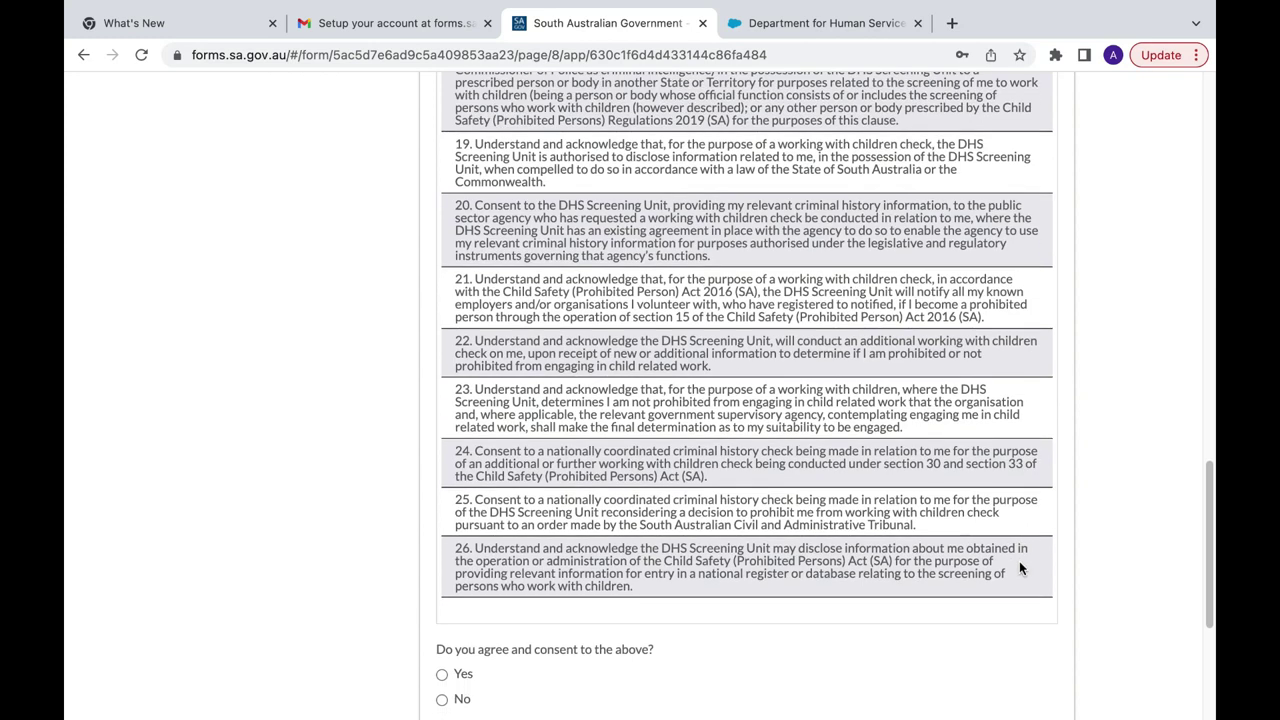
{"action": "scroll", "coordinate": [1019, 567], "scroll_direction": "down", "scroll_amount": 5}
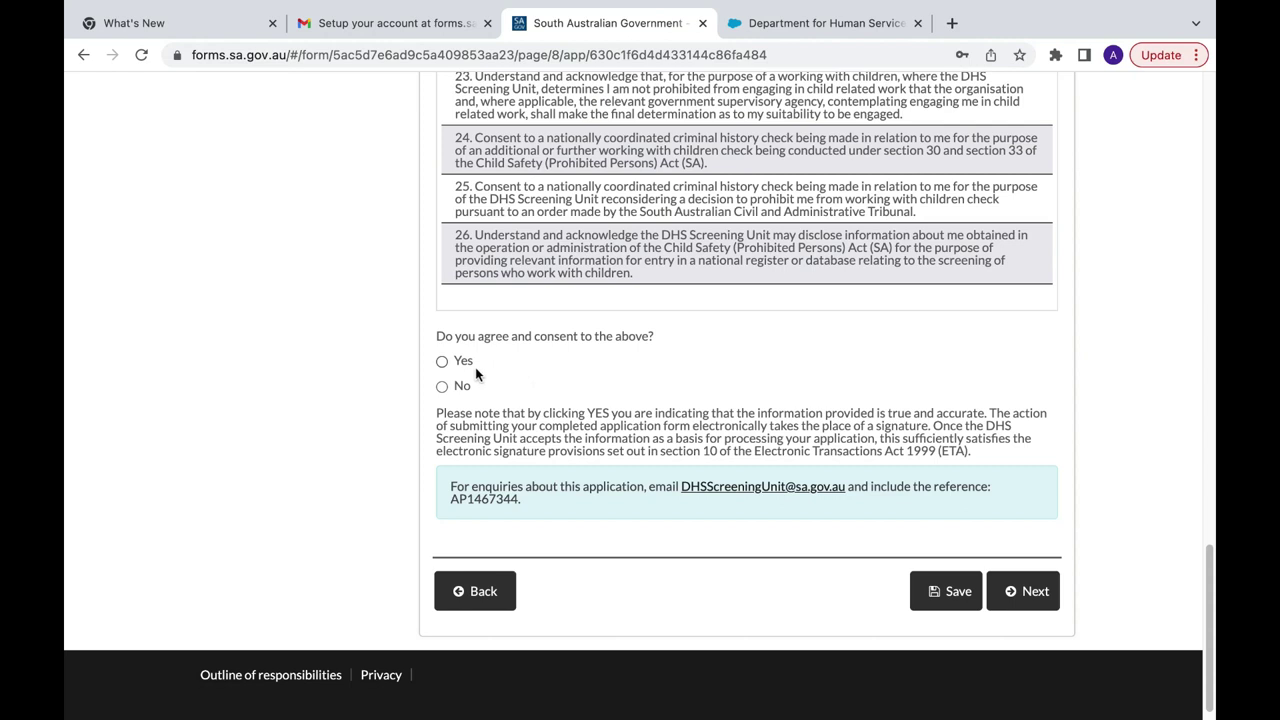
{"action": "left_click", "coordinate": [442, 364]}
{"action": "scroll", "coordinate": [597, 392], "scroll_direction": "down", "scroll_amount": 1}
{"action": "left_click", "coordinate": [1037, 568]}
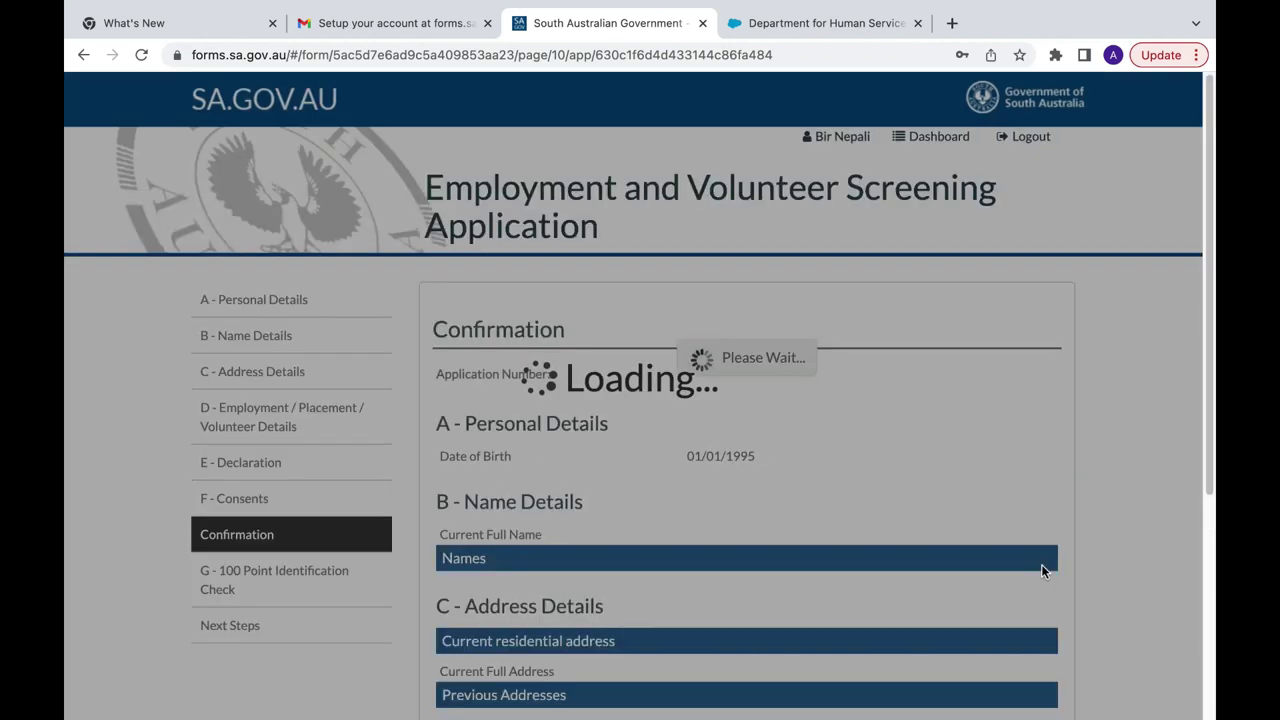
Step: Tick the volunteer screening acknowledgement and accuracy declaration, then go to the 100 Point Identification Check
{"action": "scroll", "coordinate": [1041, 570], "scroll_direction": "down", "scroll_amount": 5}
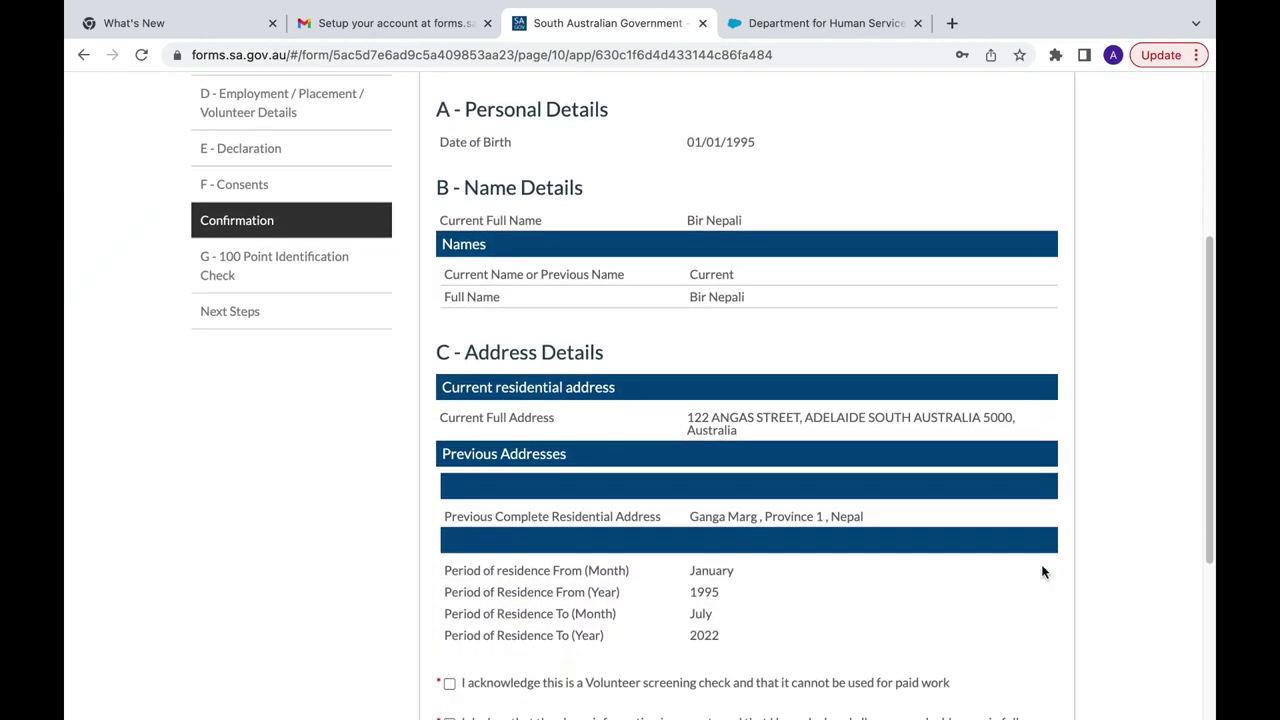
{"action": "scroll", "coordinate": [846, 310], "scroll_direction": "up", "scroll_amount": 3}
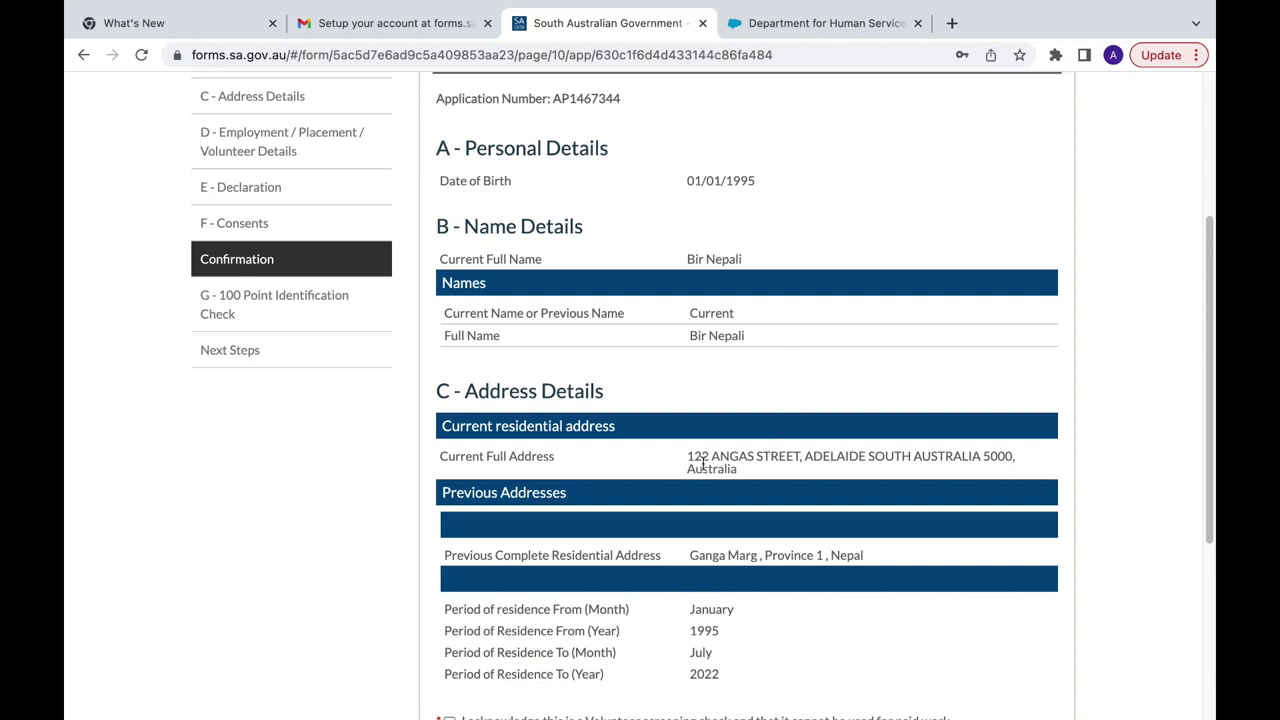
{"action": "scroll", "coordinate": [825, 487], "scroll_direction": "down", "scroll_amount": 2}
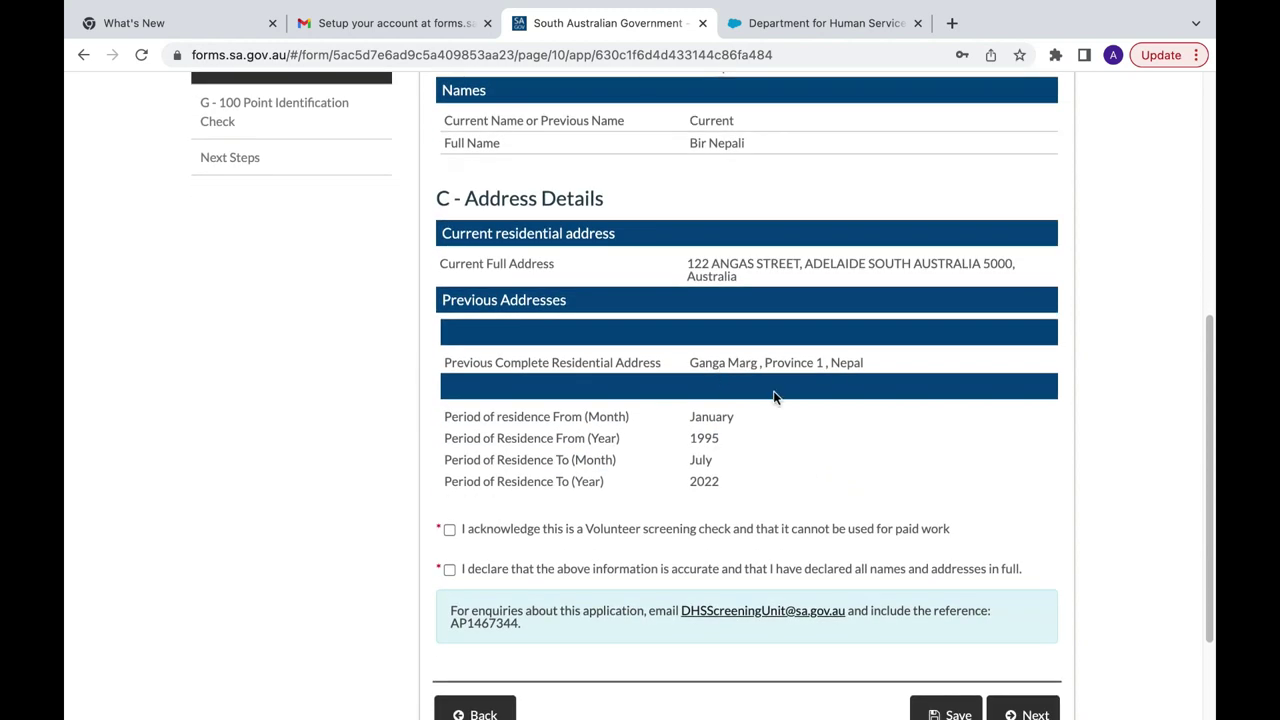
{"action": "scroll", "coordinate": [773, 397], "scroll_direction": "down", "scroll_amount": 2}
{"action": "left_click", "coordinate": [449, 388]}
{"action": "left_click", "coordinate": [449, 428]}
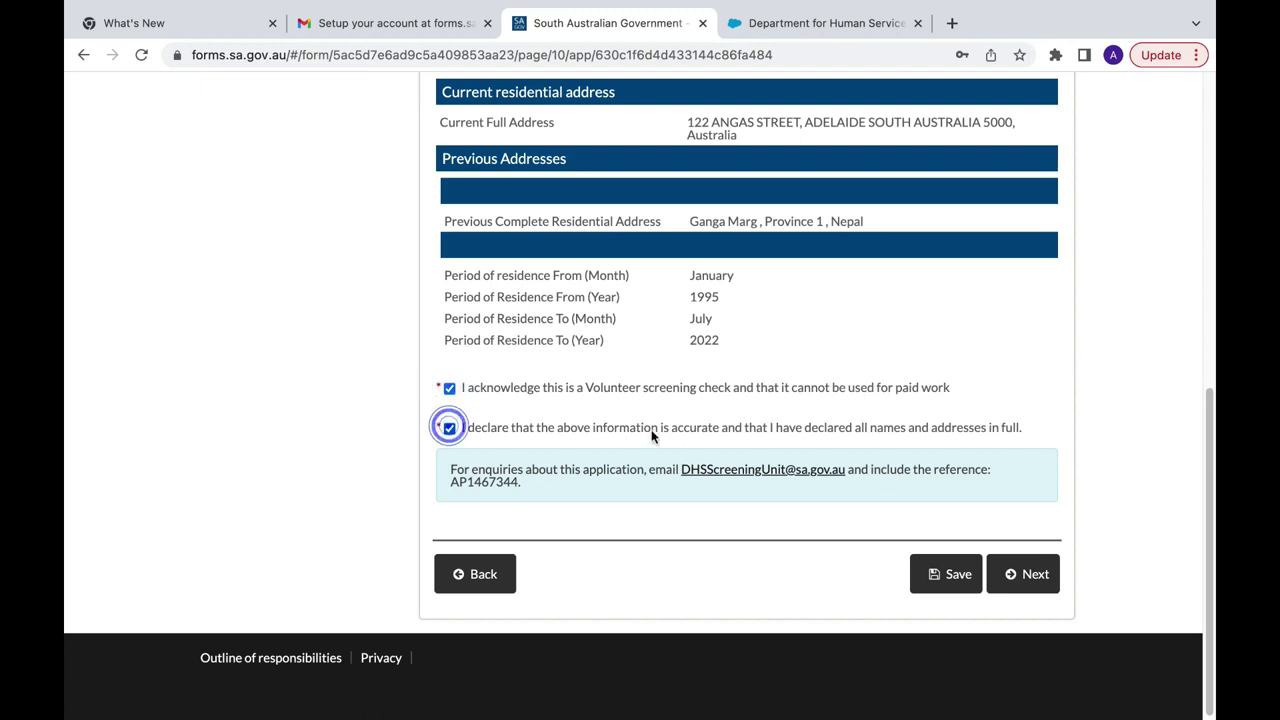
{"action": "left_click", "coordinate": [1035, 587]}
{"action": "left_click", "coordinate": [1035, 578]}
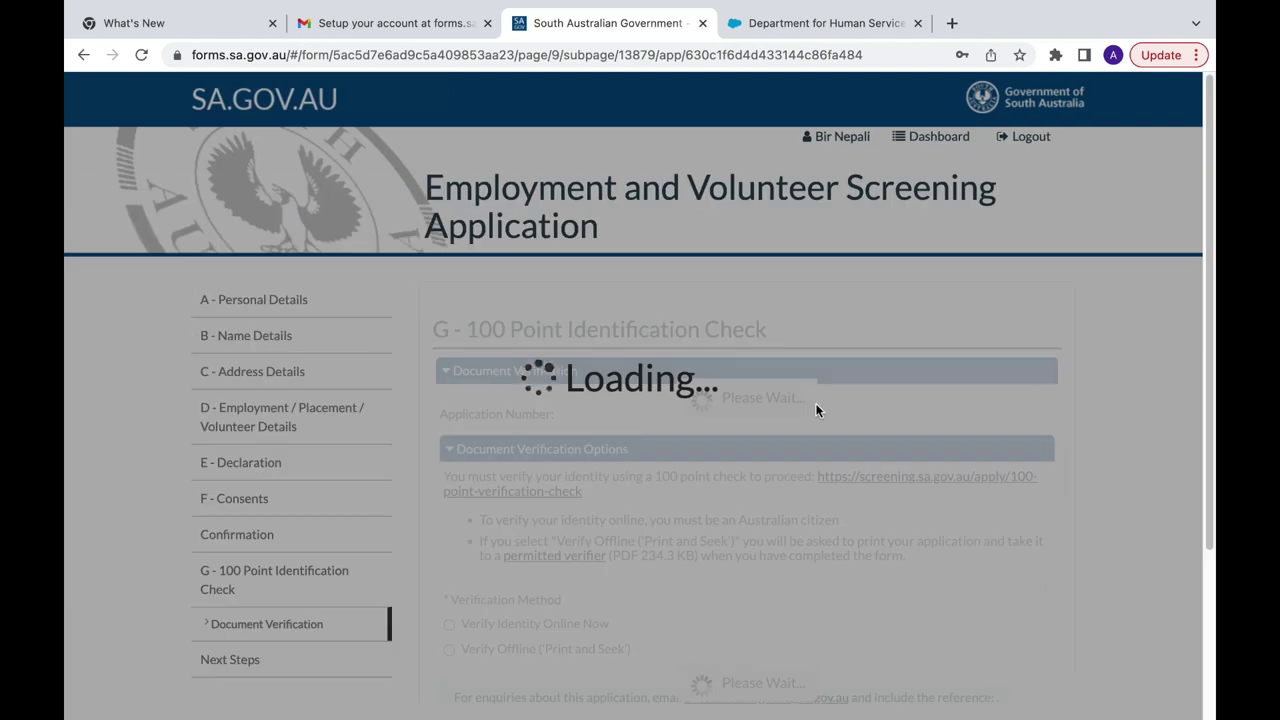
Step: Choose Verify Offline ('Print and Seek') and submit the screening application
{"action": "scroll", "coordinate": [815, 410], "scroll_direction": "down", "scroll_amount": 5}
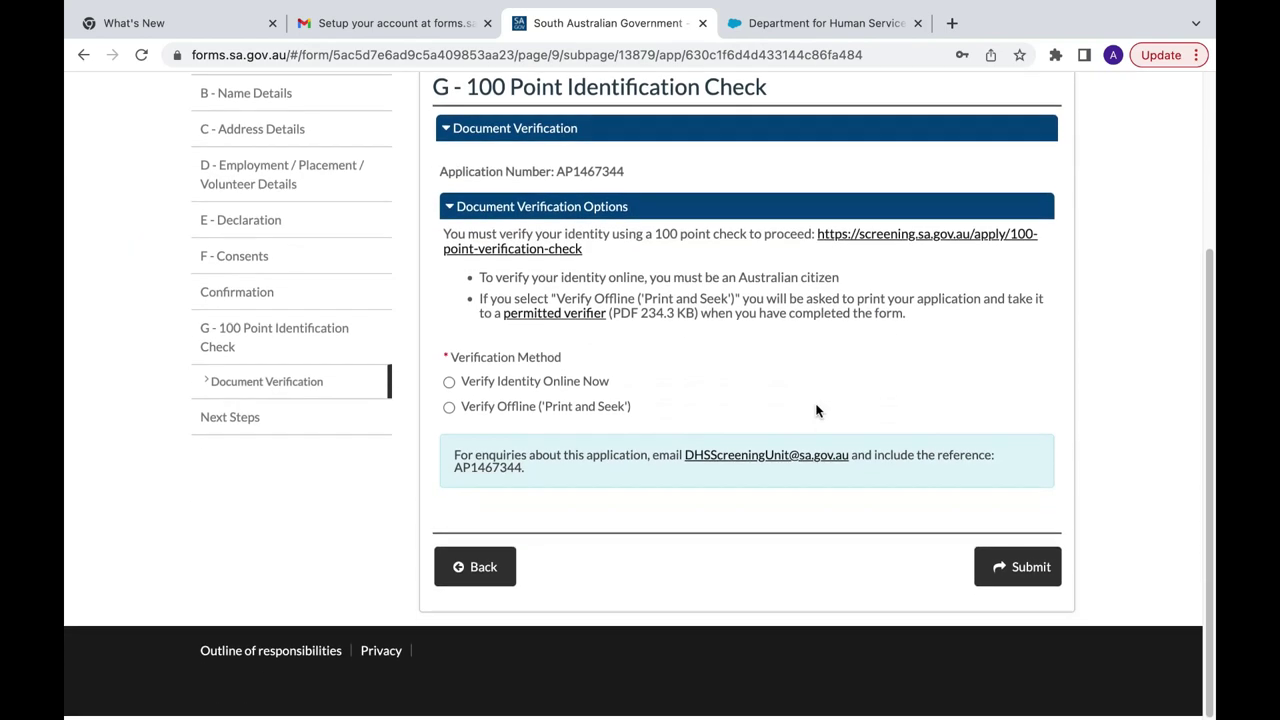
{"action": "left_click", "coordinate": [449, 411]}
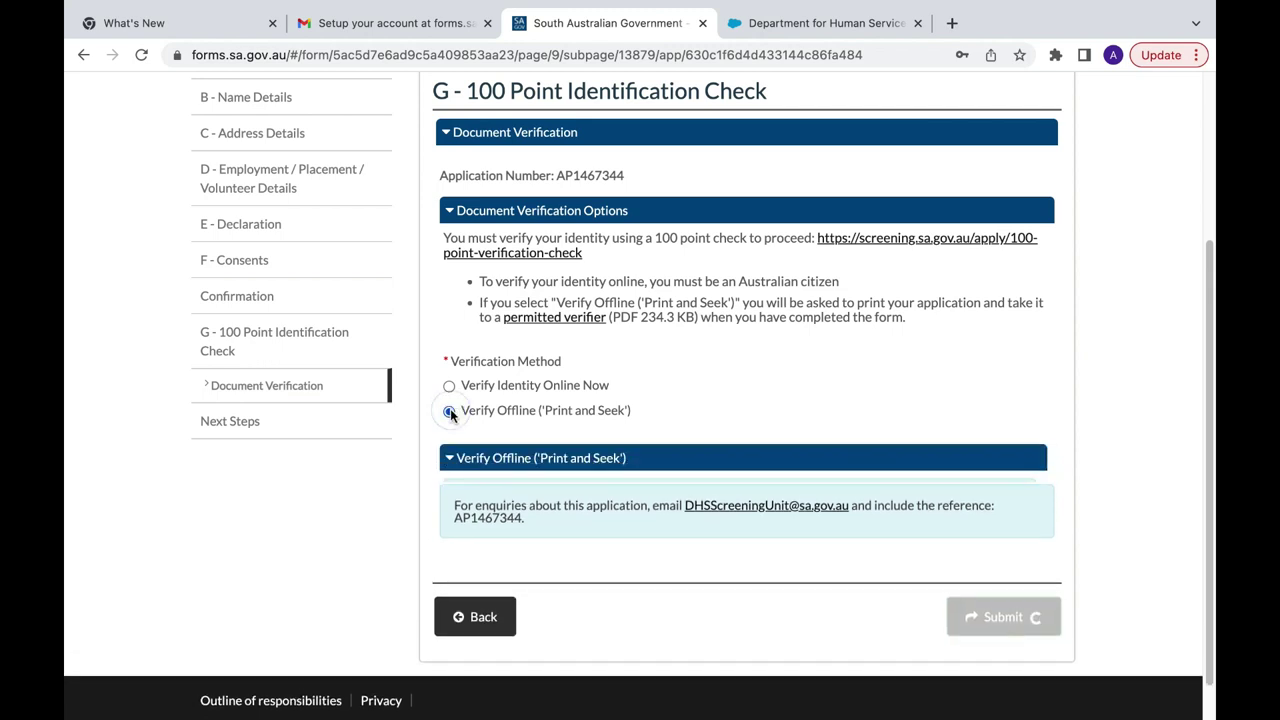
{"action": "scroll", "coordinate": [633, 514], "scroll_direction": "down", "scroll_amount": 3}
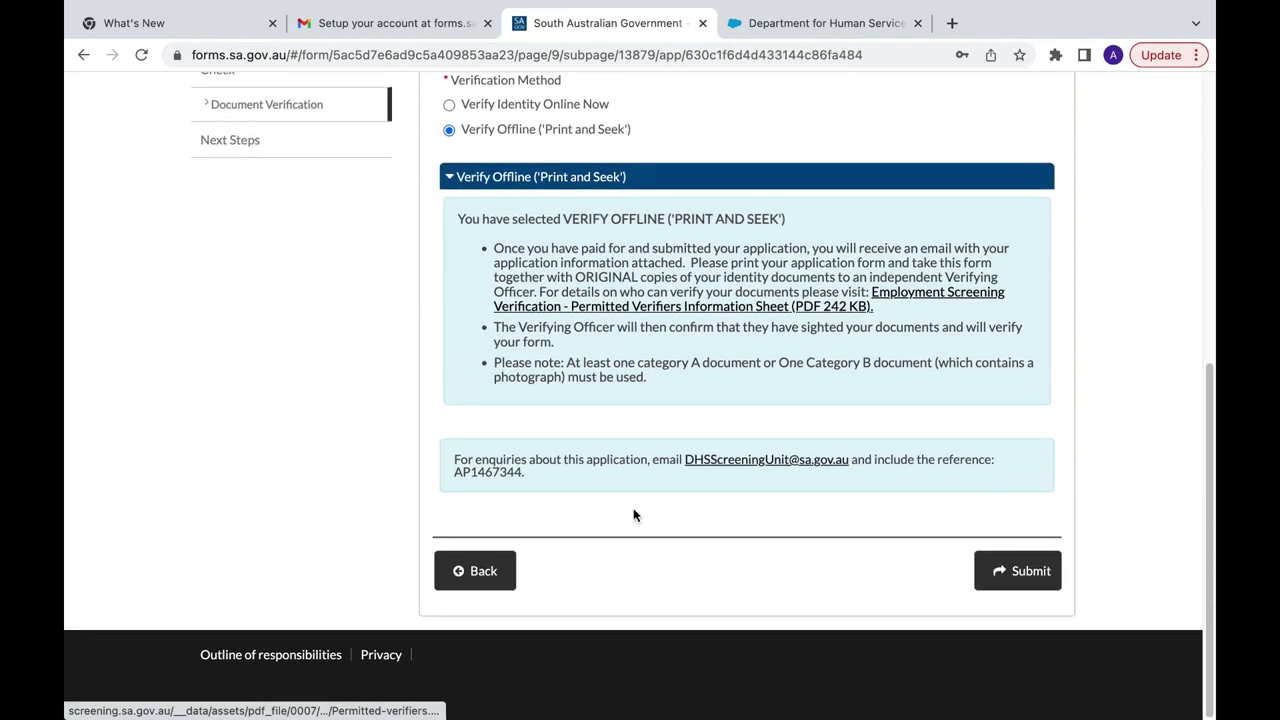
{"action": "left_click", "coordinate": [1010, 572]}
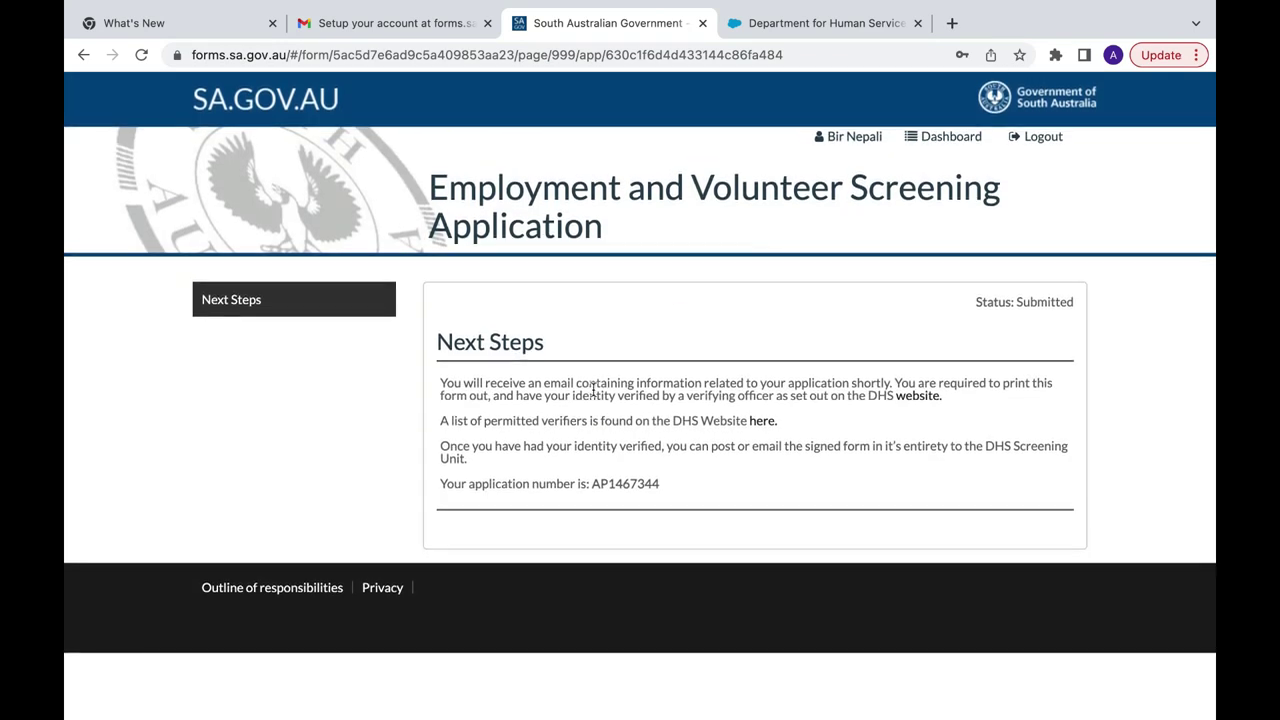
{"action": "left_click", "coordinate": [422, 28]}
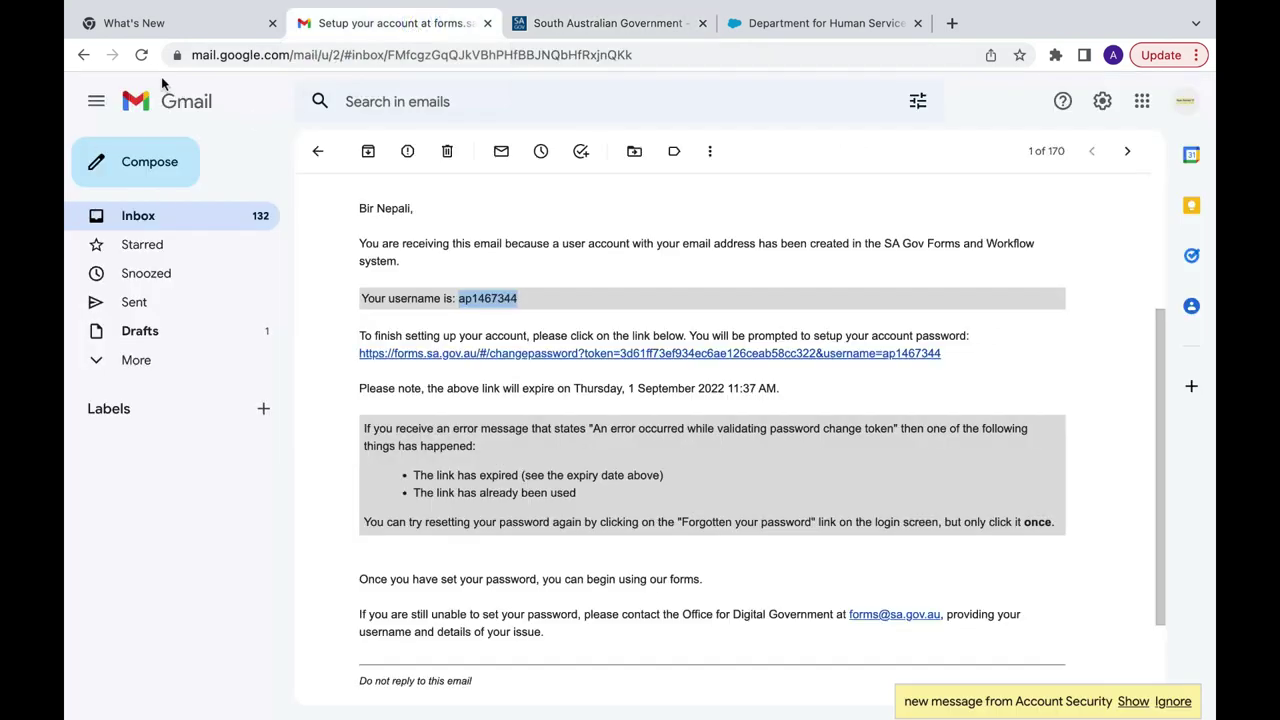
{"action": "left_click", "coordinate": [141, 54]}
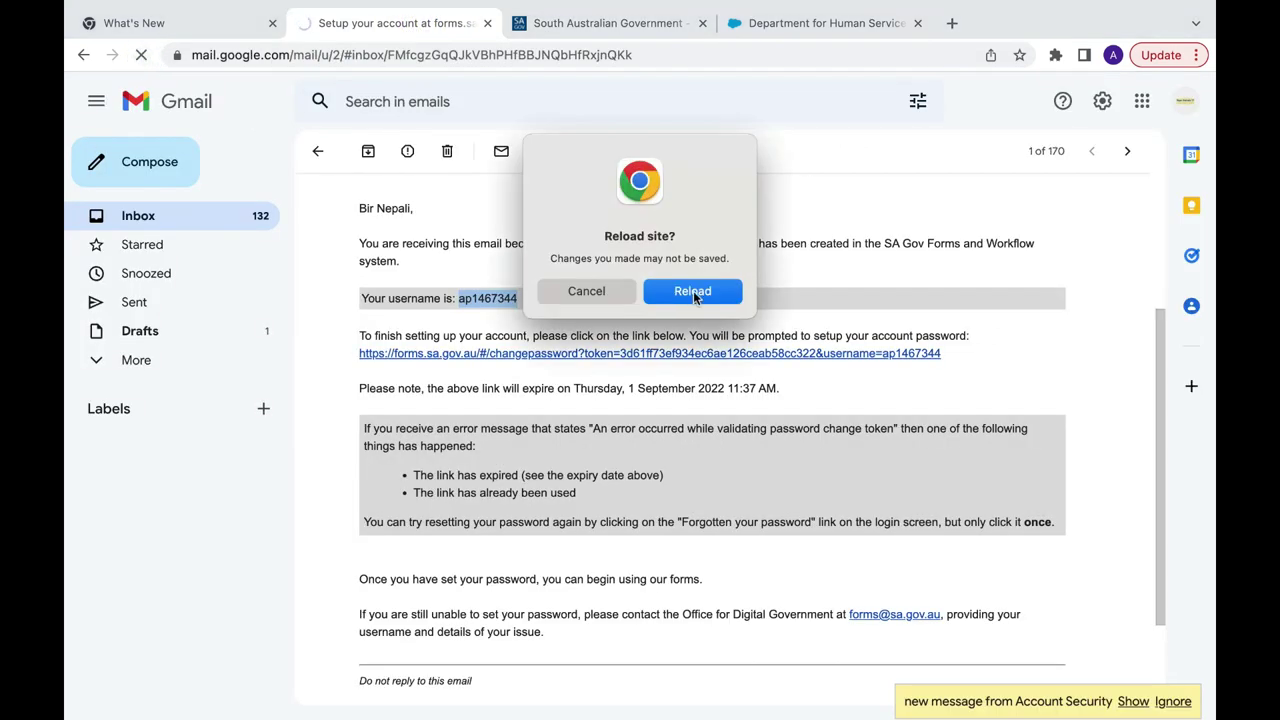
{"action": "left_click", "coordinate": [693, 291]}
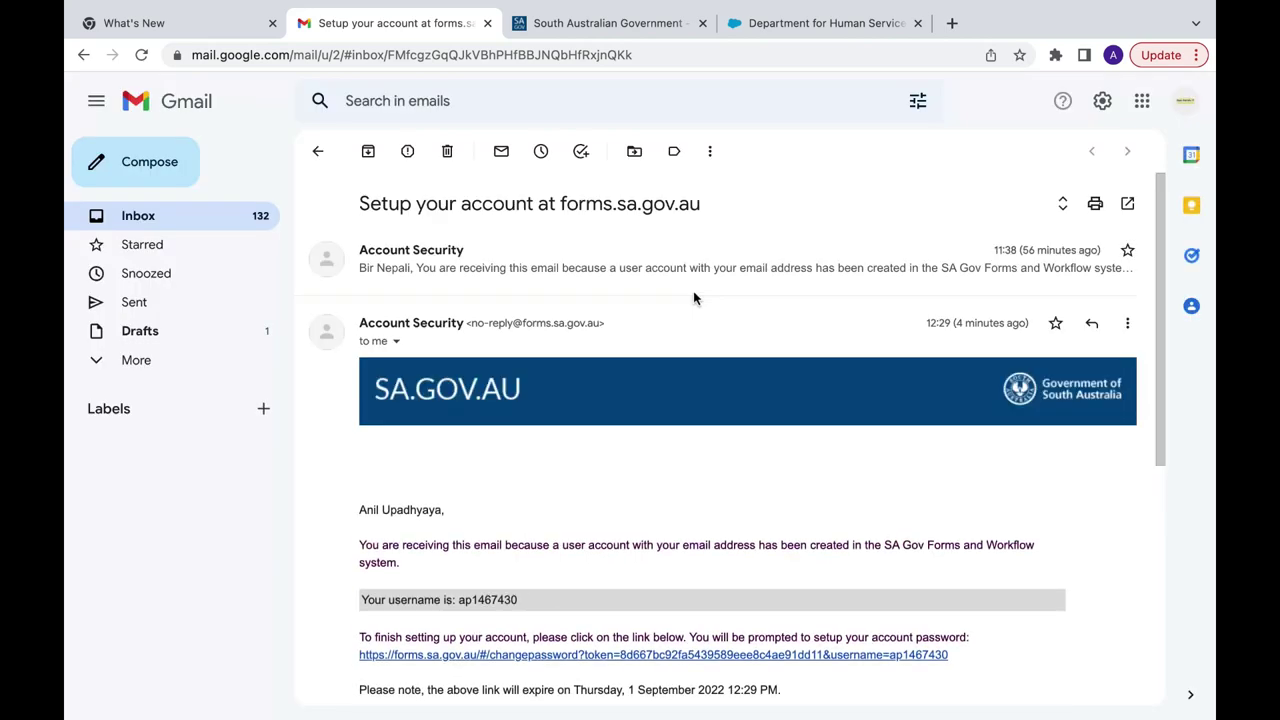
{"action": "scroll", "coordinate": [694, 296], "scroll_direction": "down", "scroll_amount": 2}
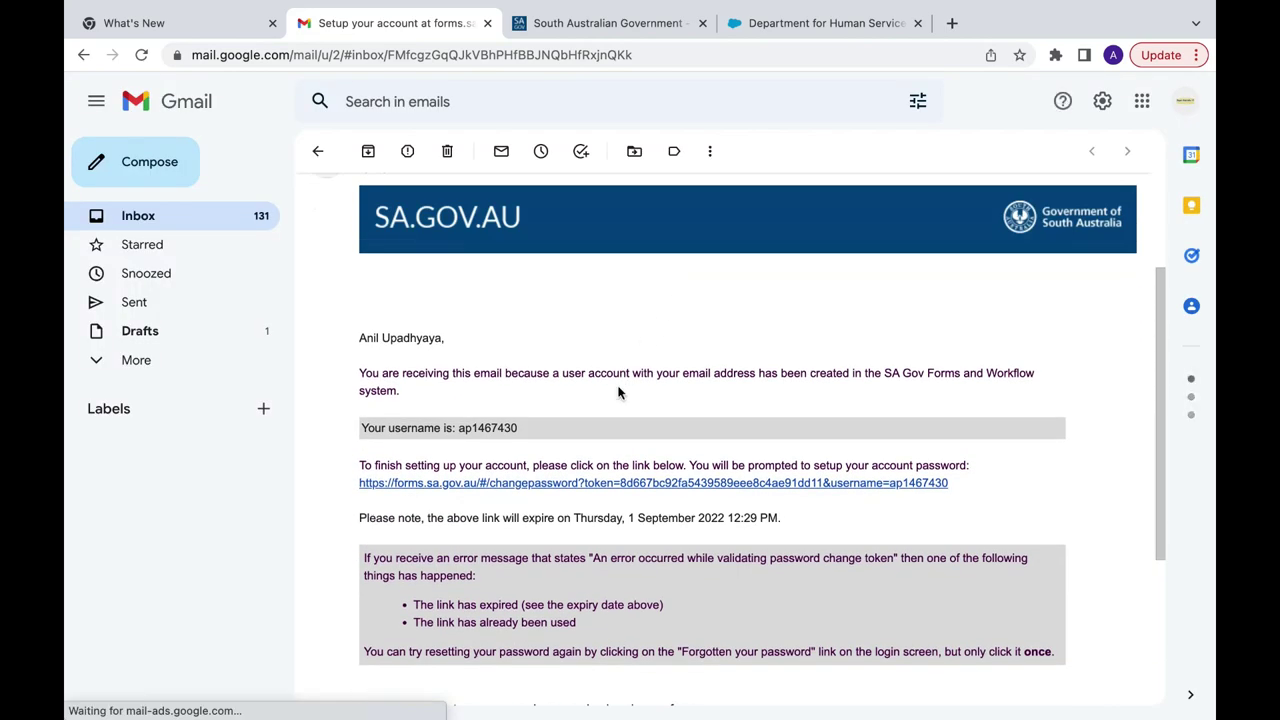
{"action": "scroll", "coordinate": [618, 392], "scroll_direction": "down", "scroll_amount": 1}
{"action": "scroll", "coordinate": [618, 392], "scroll_direction": "up", "scroll_amount": 3}
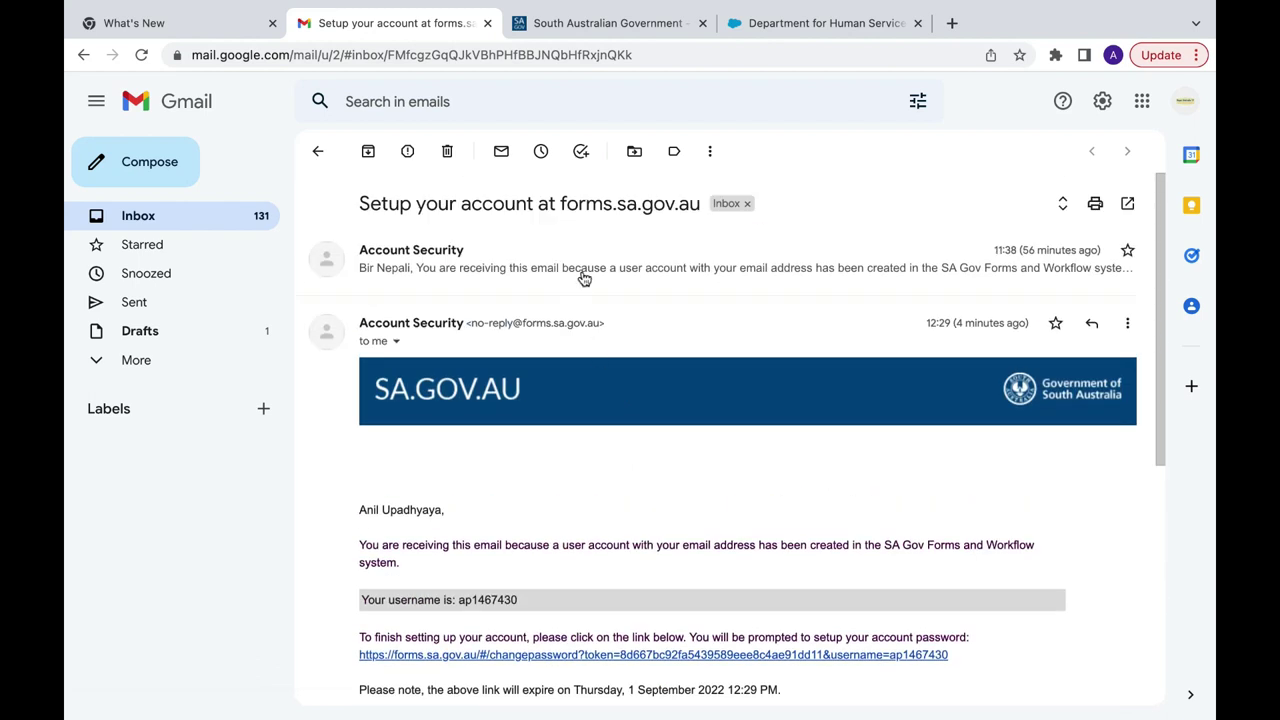
{"action": "scroll", "coordinate": [666, 480], "scroll_direction": "down", "scroll_amount": 1}
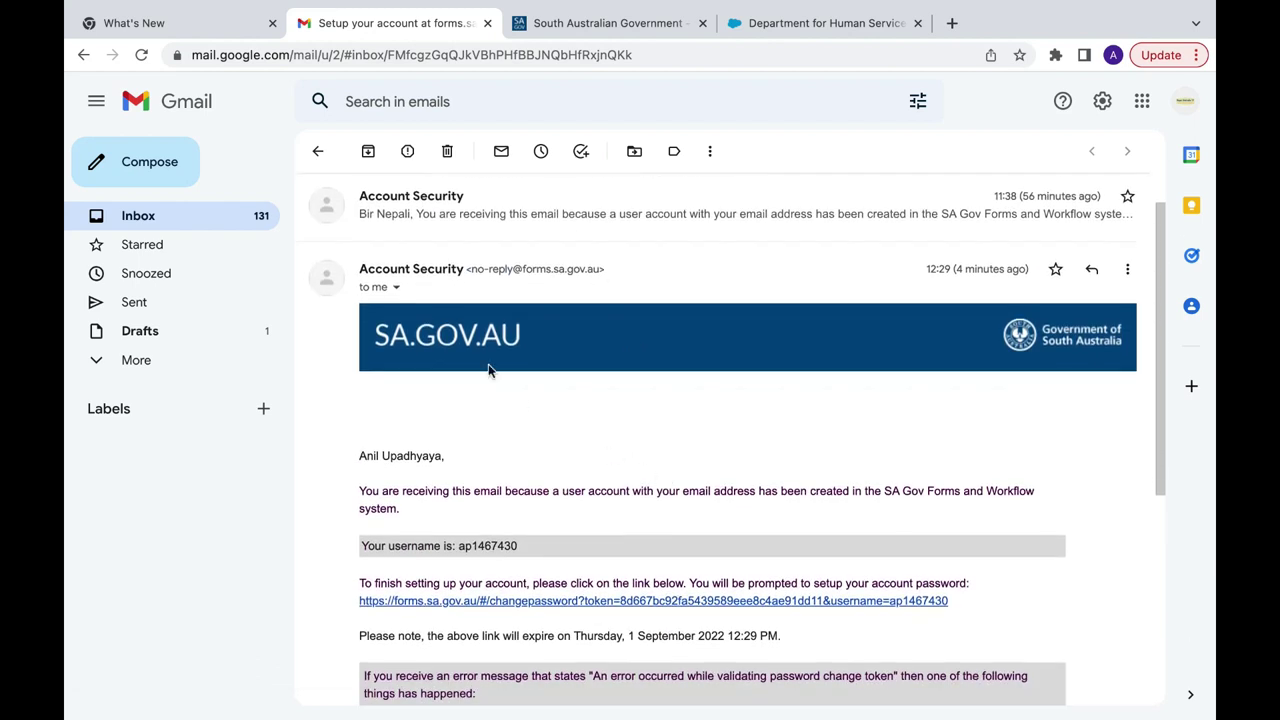
{"action": "left_click", "coordinate": [140, 58]}
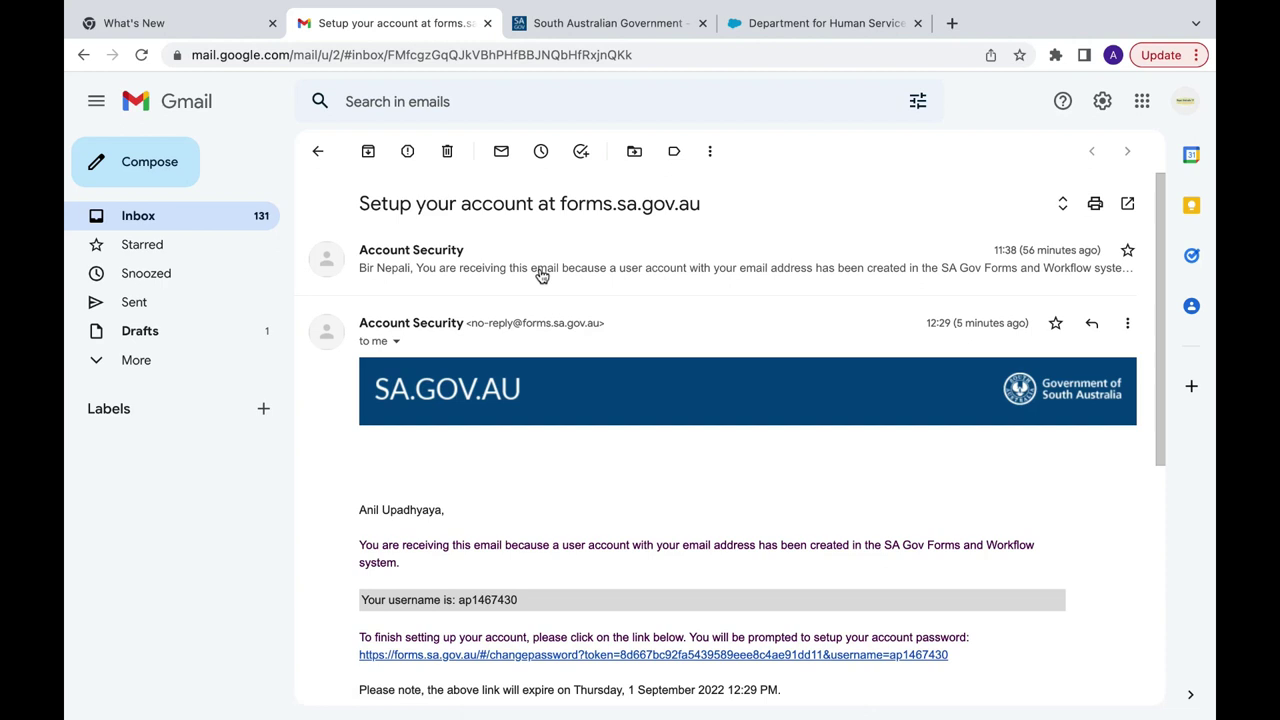
{"action": "scroll", "coordinate": [540, 276], "scroll_direction": "down", "scroll_amount": 5}
{"action": "left_click", "coordinate": [132, 218]}
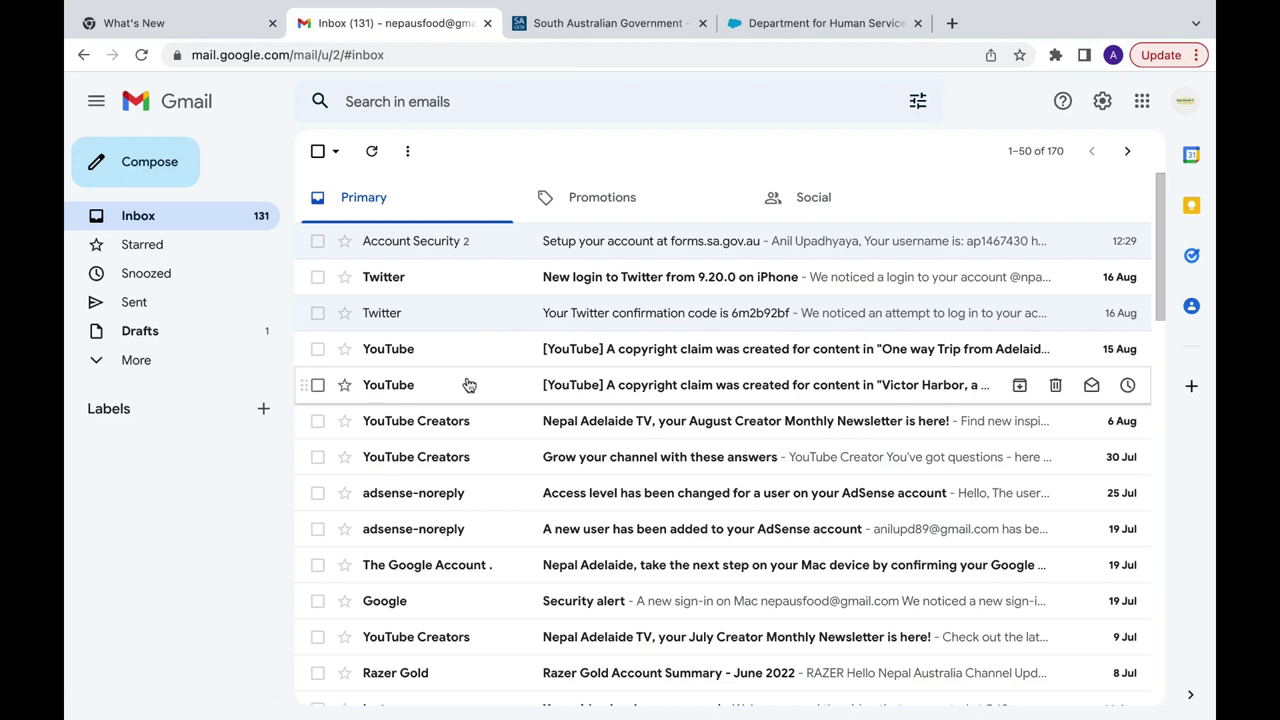
{"action": "left_click", "coordinate": [372, 152]}
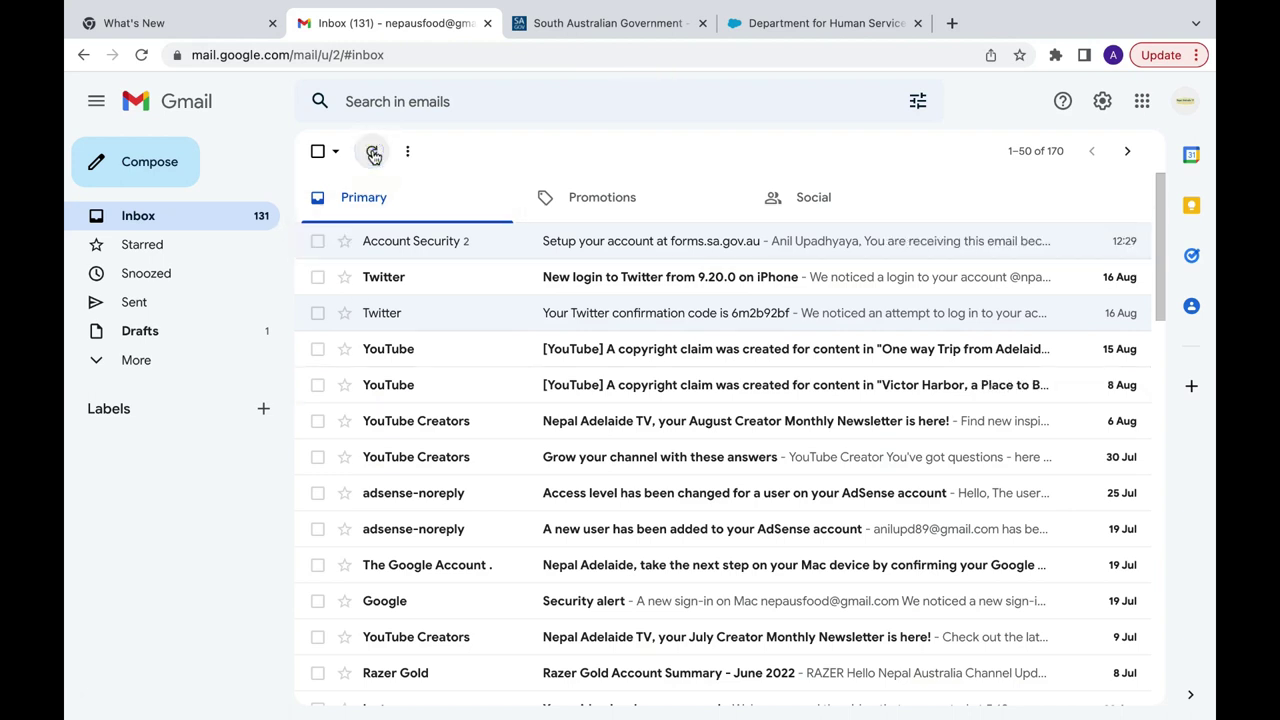
{"action": "left_click", "coordinate": [372, 152]}
{"action": "left_click", "coordinate": [372, 152]}
{"action": "left_click", "coordinate": [372, 152]}
{"action": "left_click", "coordinate": [372, 152]}
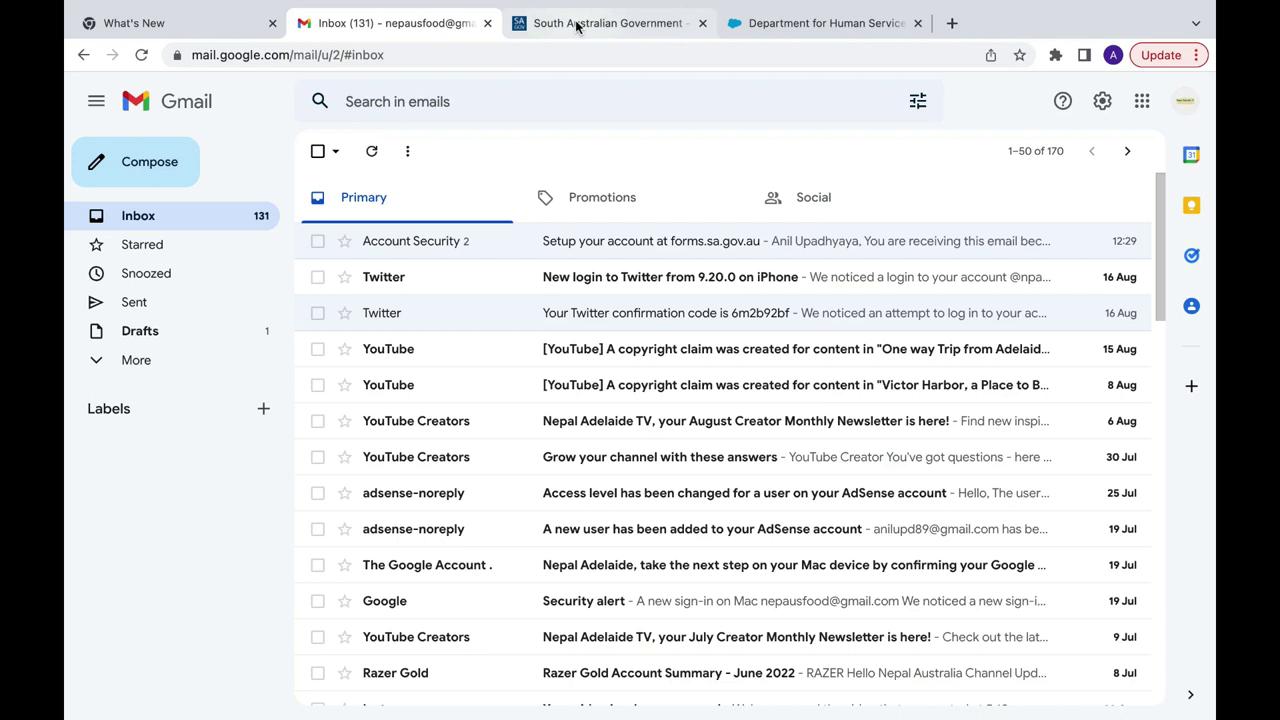
{"action": "left_click", "coordinate": [577, 27]}
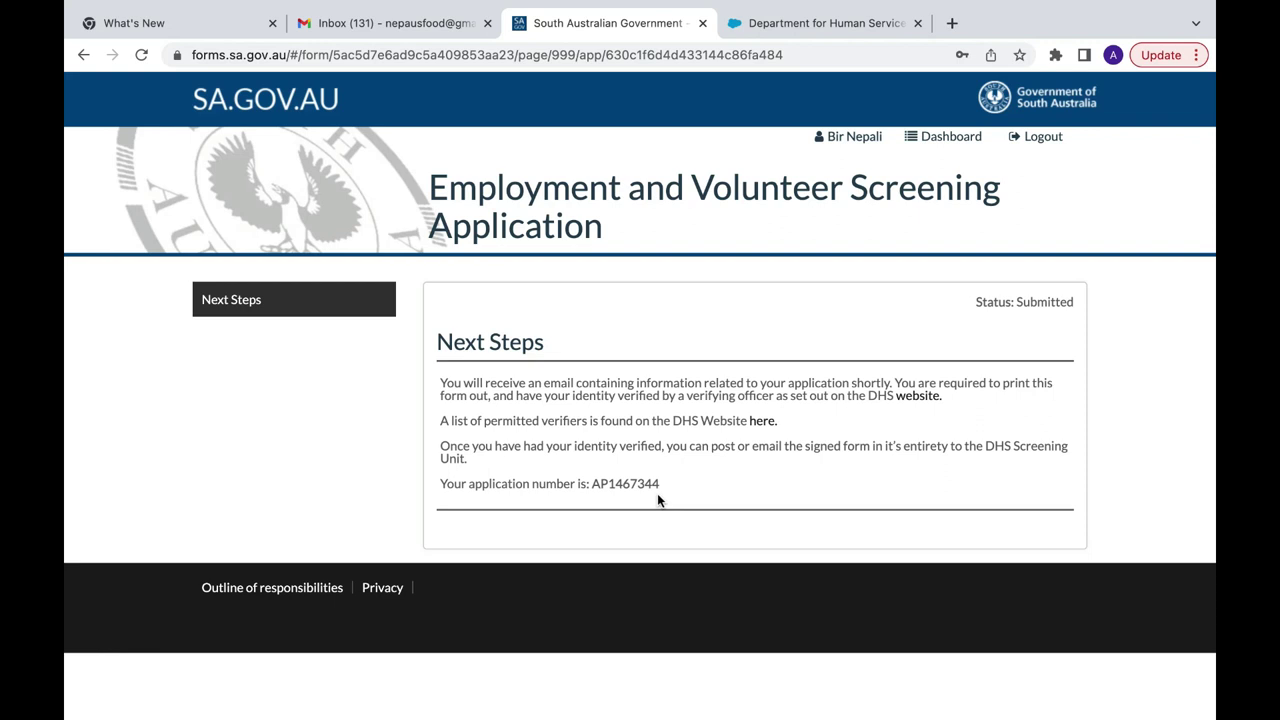
Step: Open the DHS Screening Unit email in Gmail and follow its 'permitted verifiers' link
{"action": "left_click", "coordinate": [390, 23]}
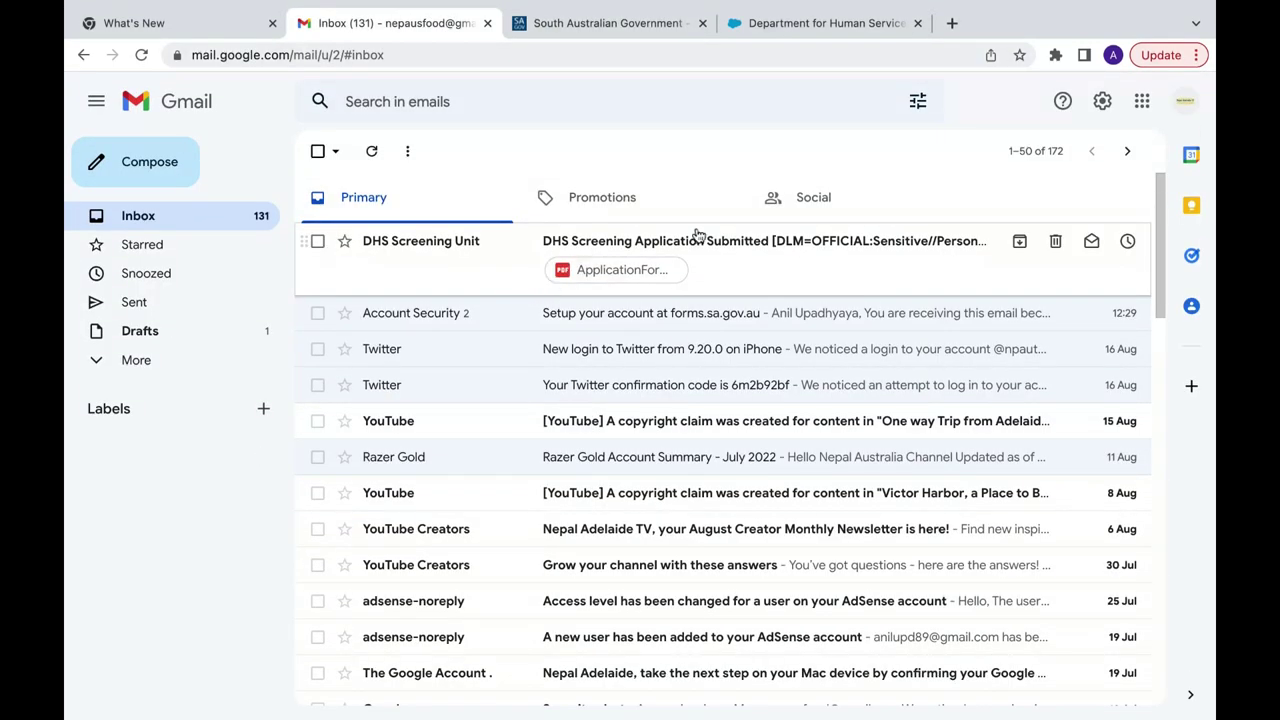
{"action": "left_click", "coordinate": [733, 248]}
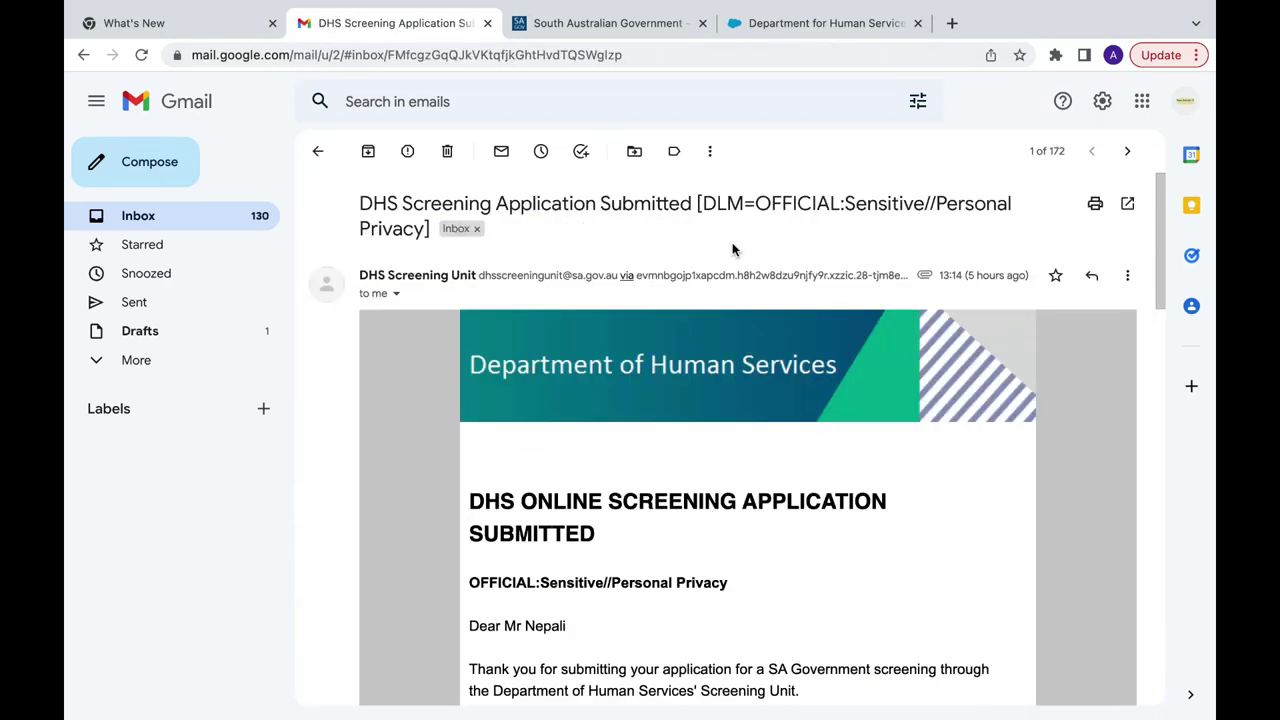
{"action": "scroll", "coordinate": [733, 249], "scroll_direction": "down", "scroll_amount": 5}
{"action": "scroll", "coordinate": [732, 248], "scroll_direction": "down", "scroll_amount": 3}
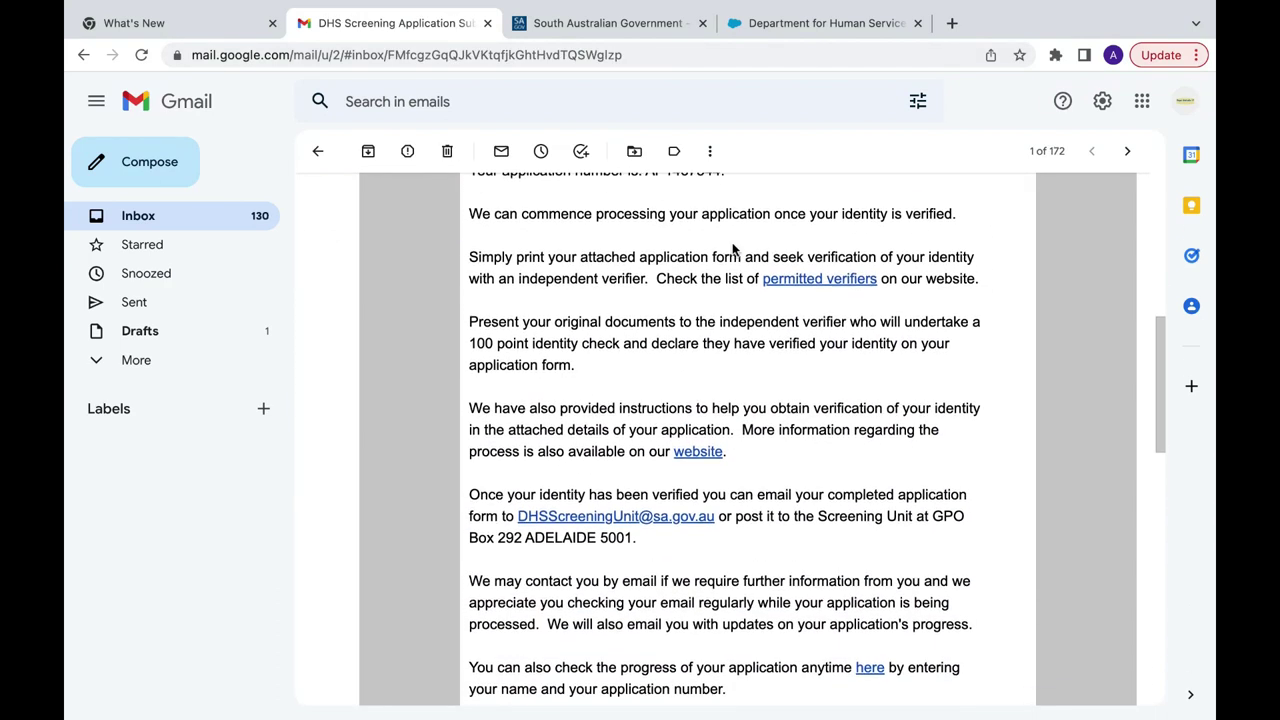
{"action": "left_click", "coordinate": [830, 281]}
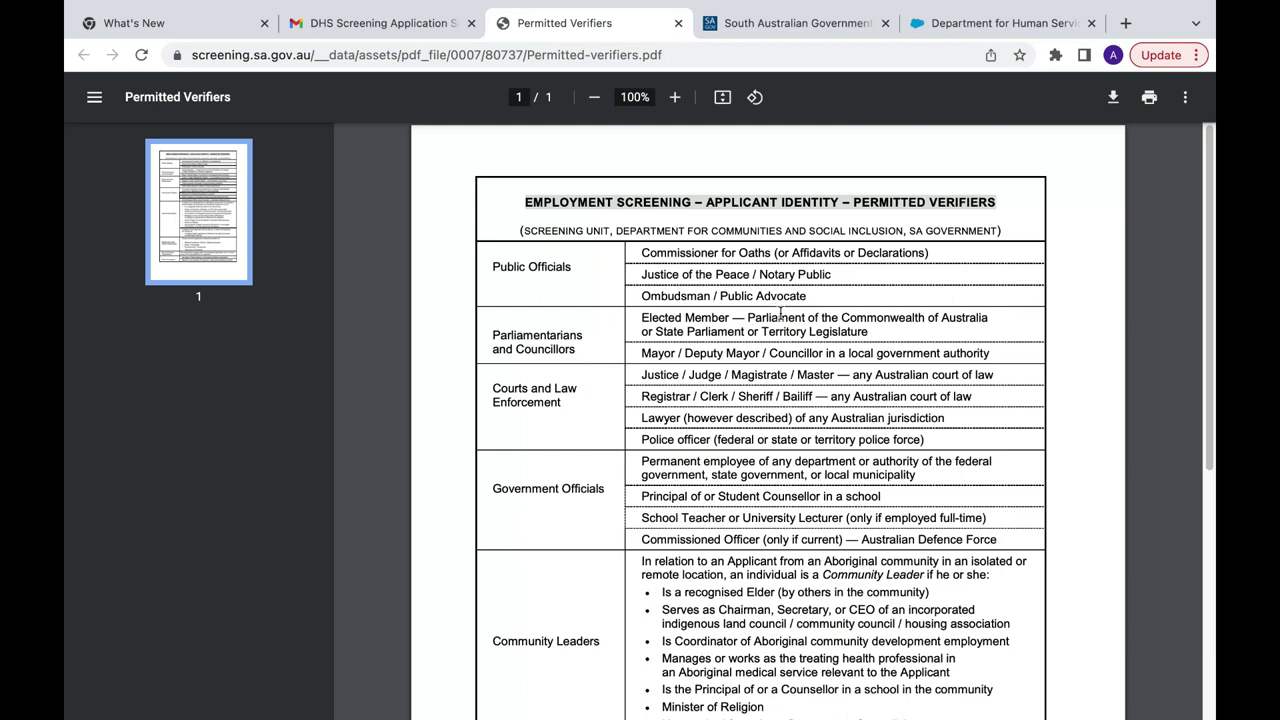
{"action": "scroll", "coordinate": [771, 325], "scroll_direction": "down", "scroll_amount": 3}
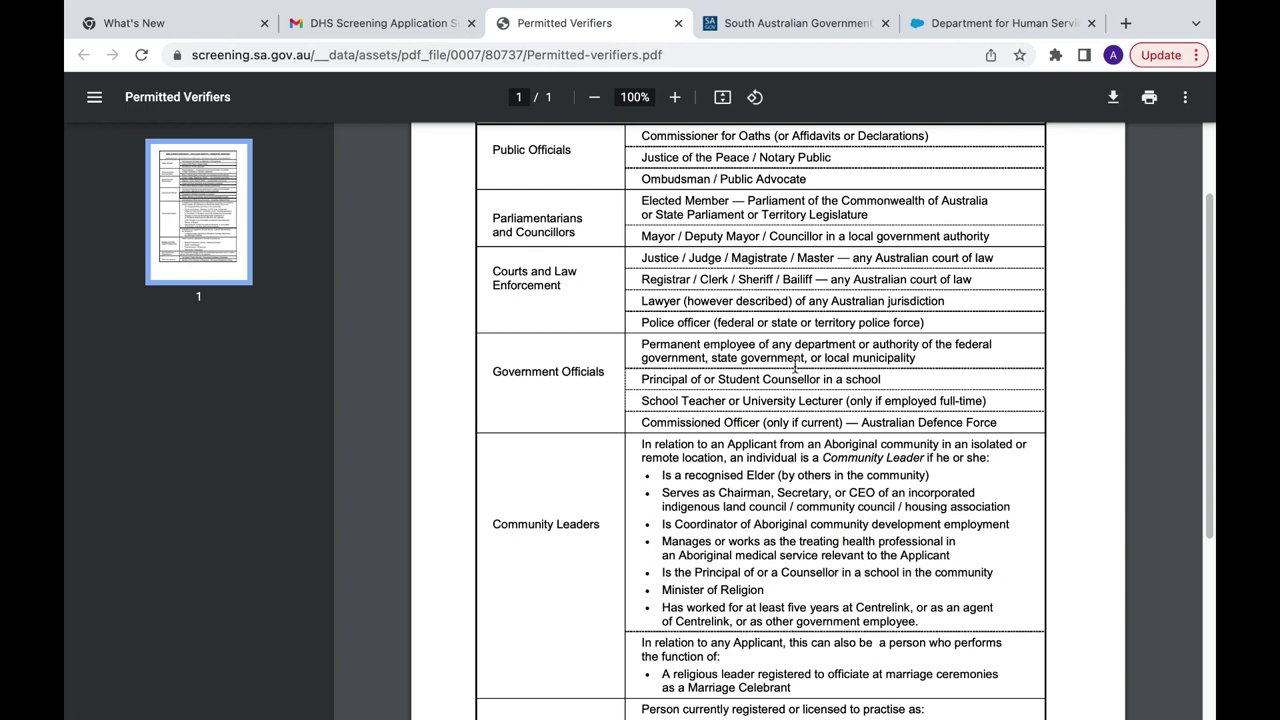
{"action": "scroll", "coordinate": [668, 366], "scroll_direction": "up", "scroll_amount": 2}
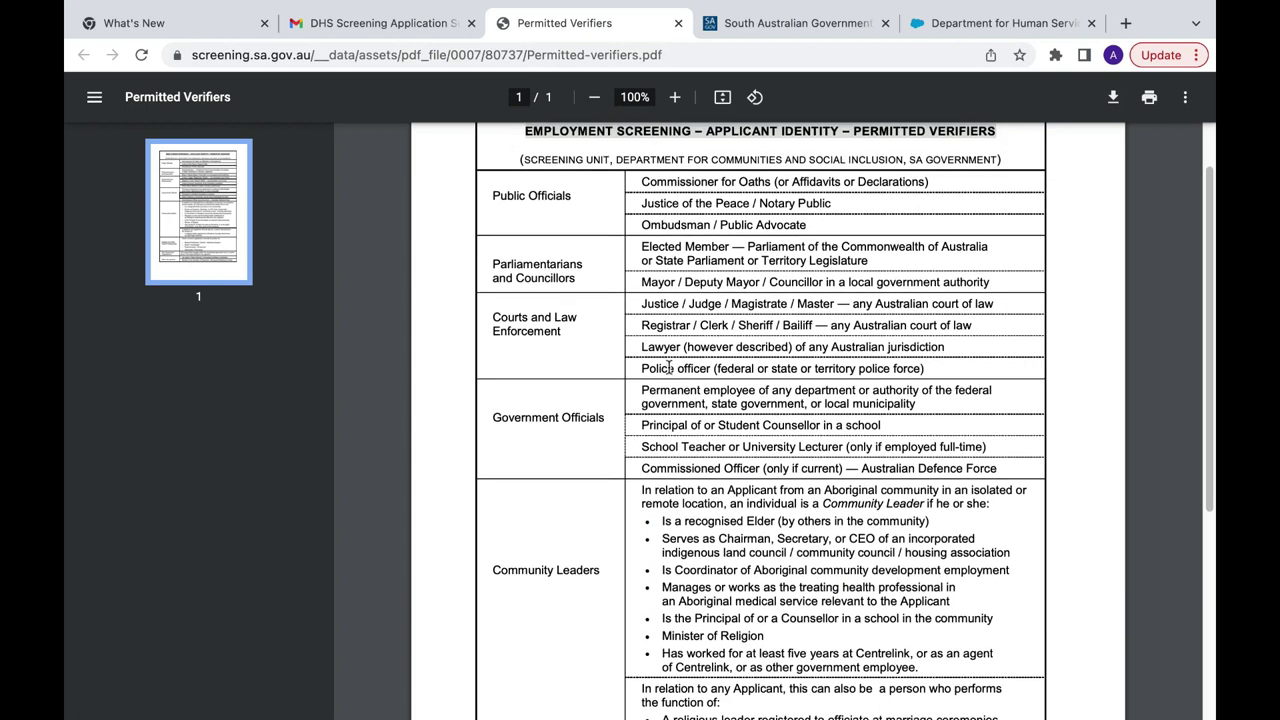